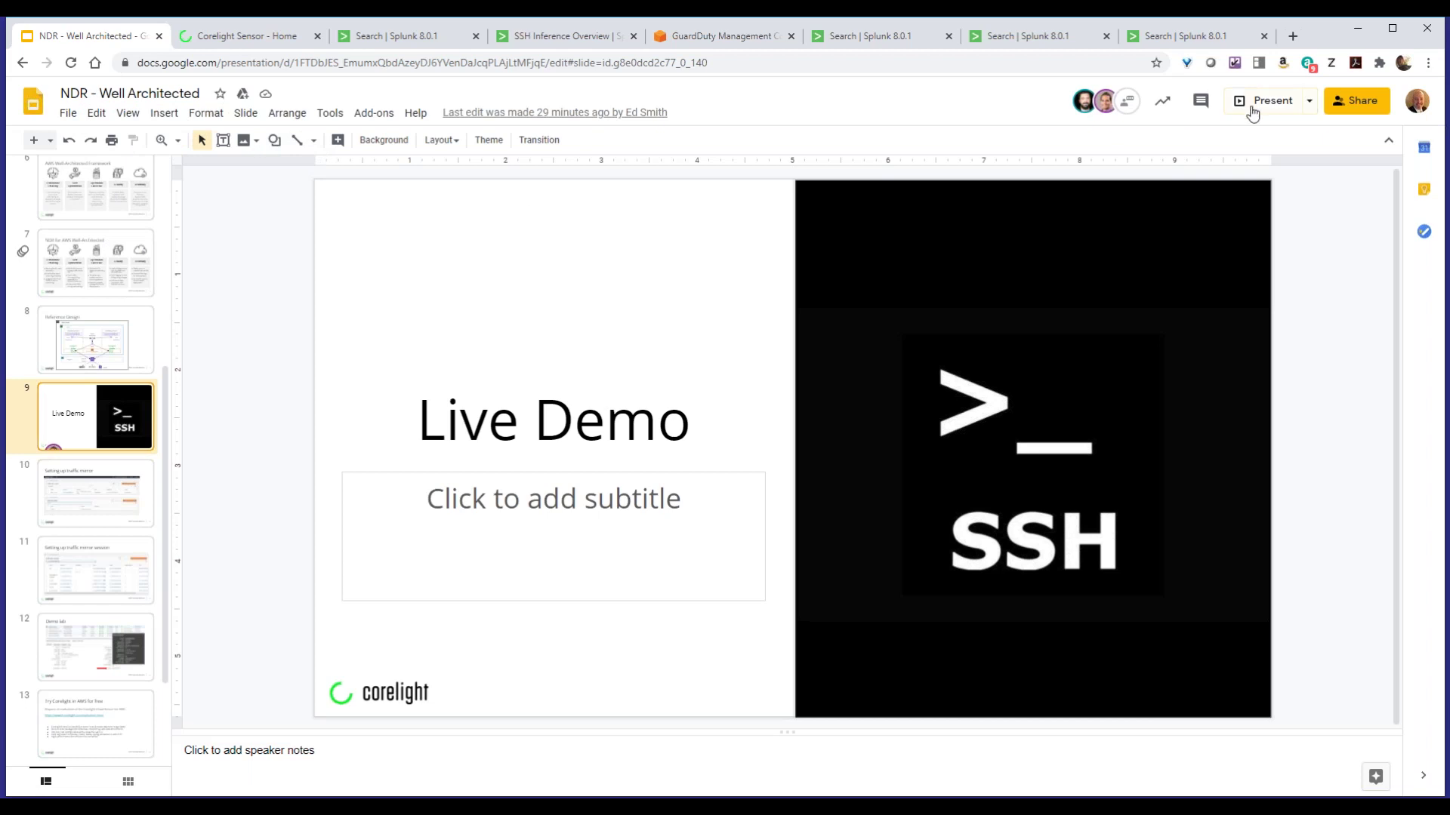
Present the deck from the Live Demo slide and advance to slide 11, 'Setting up traffic mirror session'
{"action": "left_click", "coordinate": [1282, 108]}
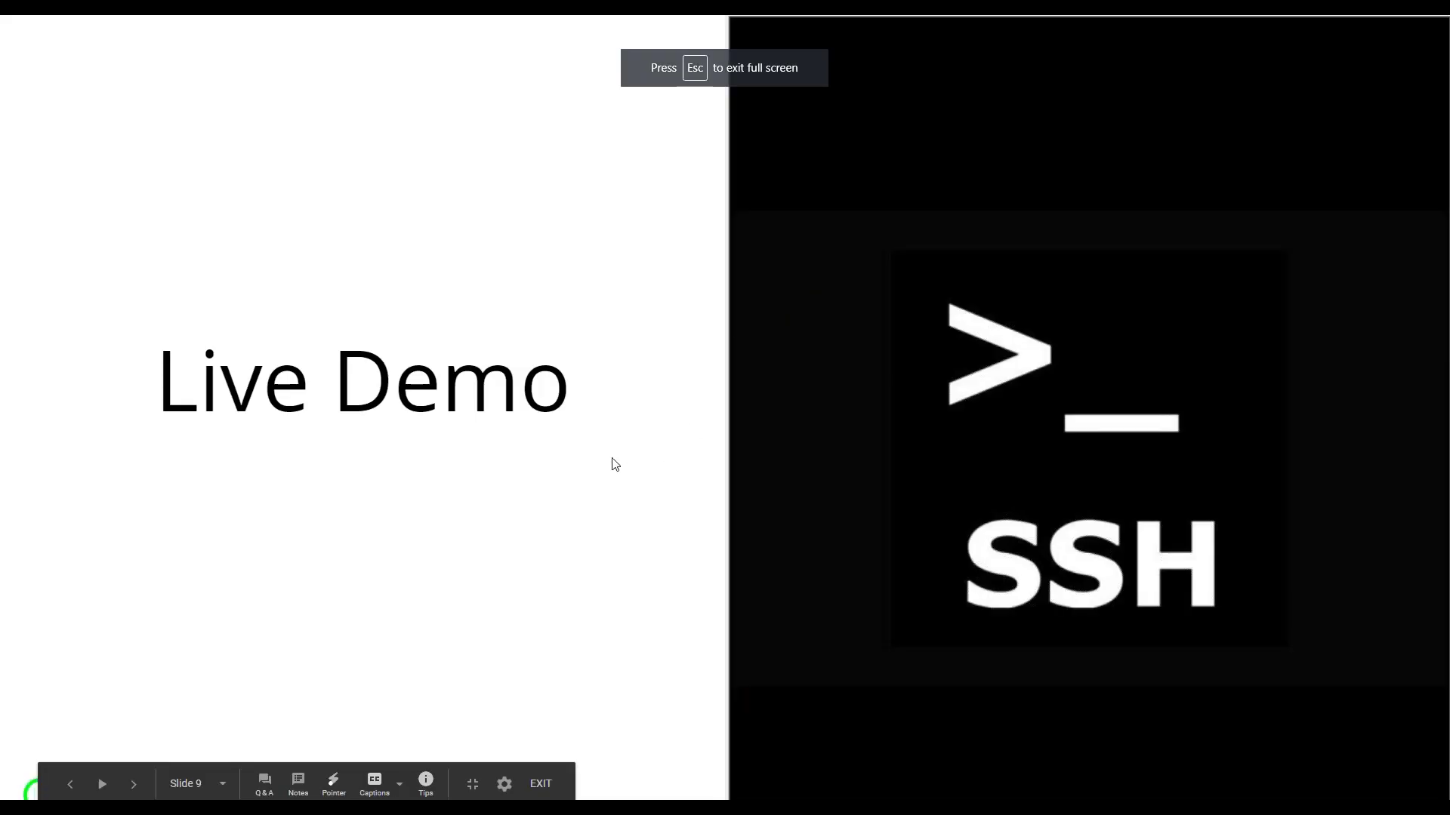
{"action": "key", "text": "Right"}
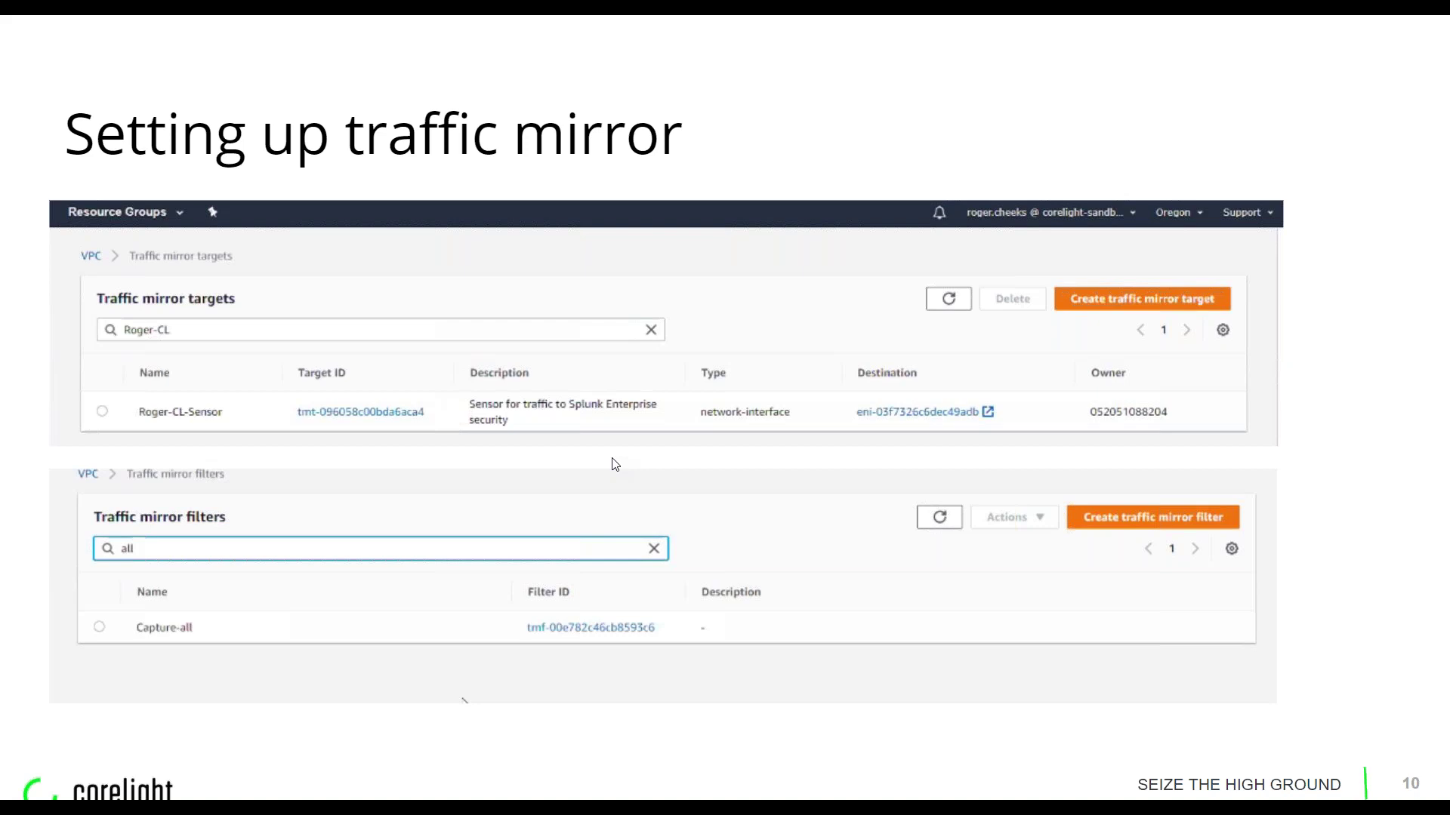
{"action": "key", "text": "Right"}
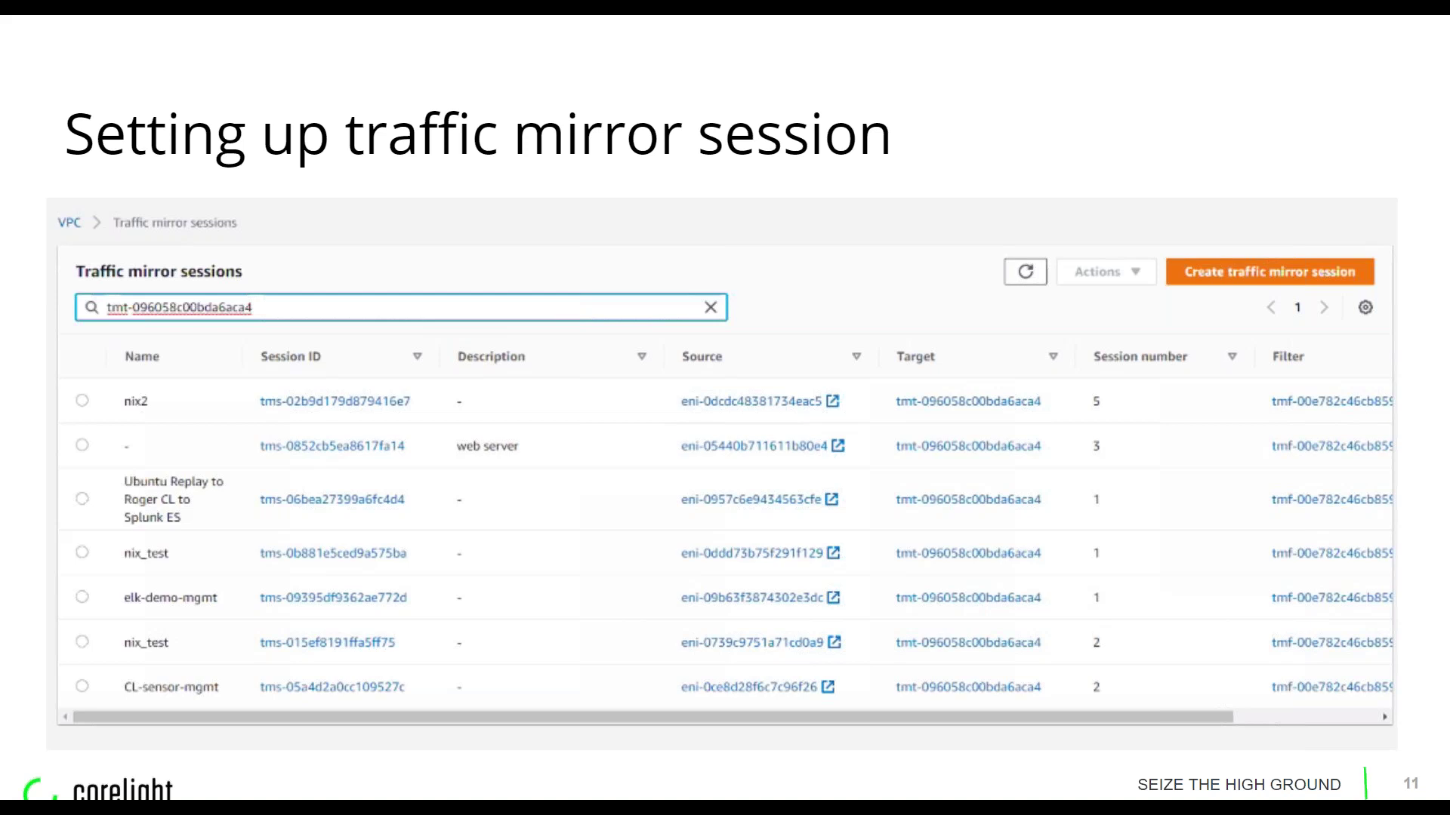
Advance to slide 12, 'Demo lab', showing the EC2 instance details screenshot
{"action": "key", "text": "Right"}
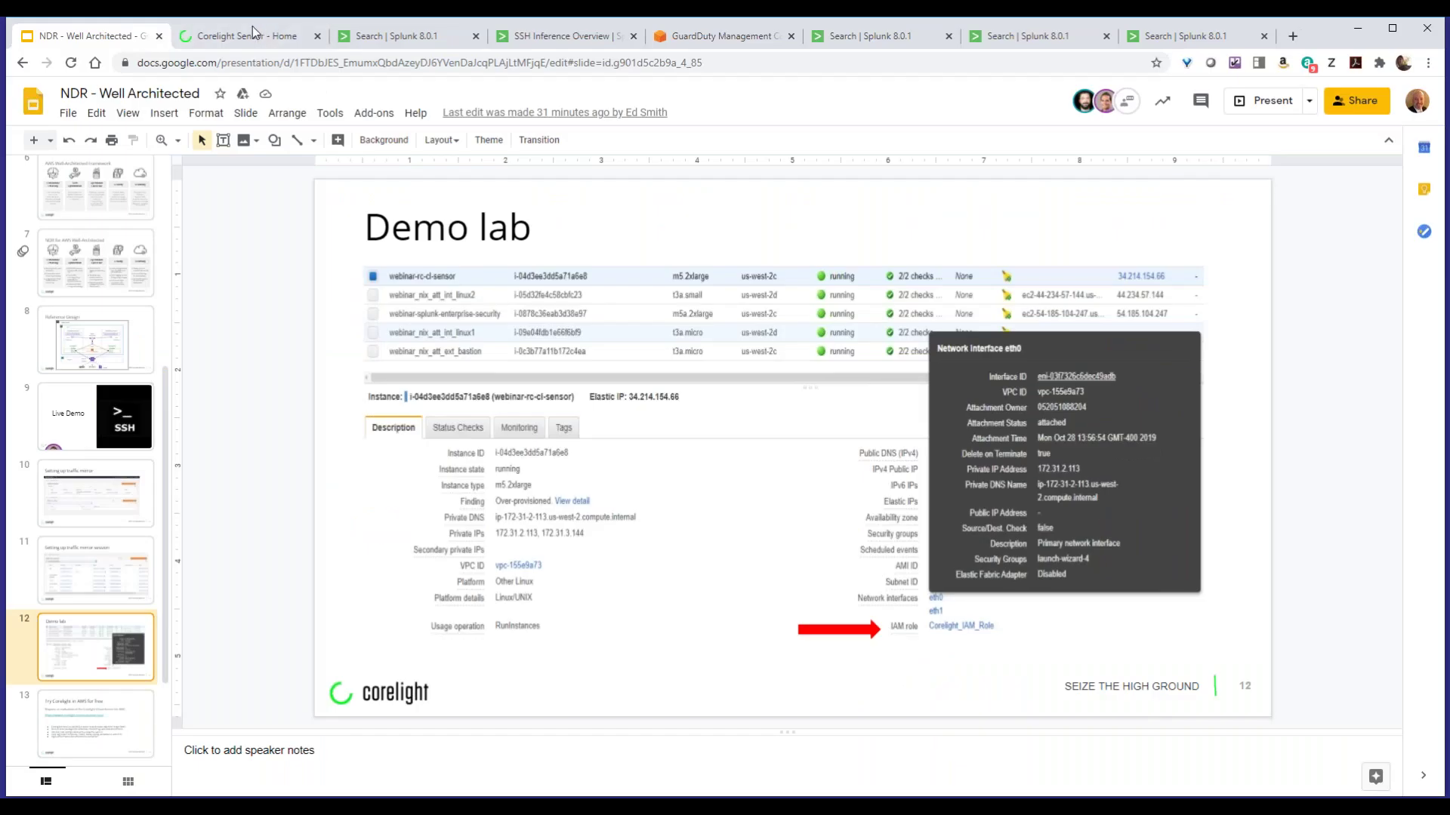
Switch to the Corelight Sensor home dashboard showing a healthy sensor status
{"action": "left_click", "coordinate": [279, 43]}
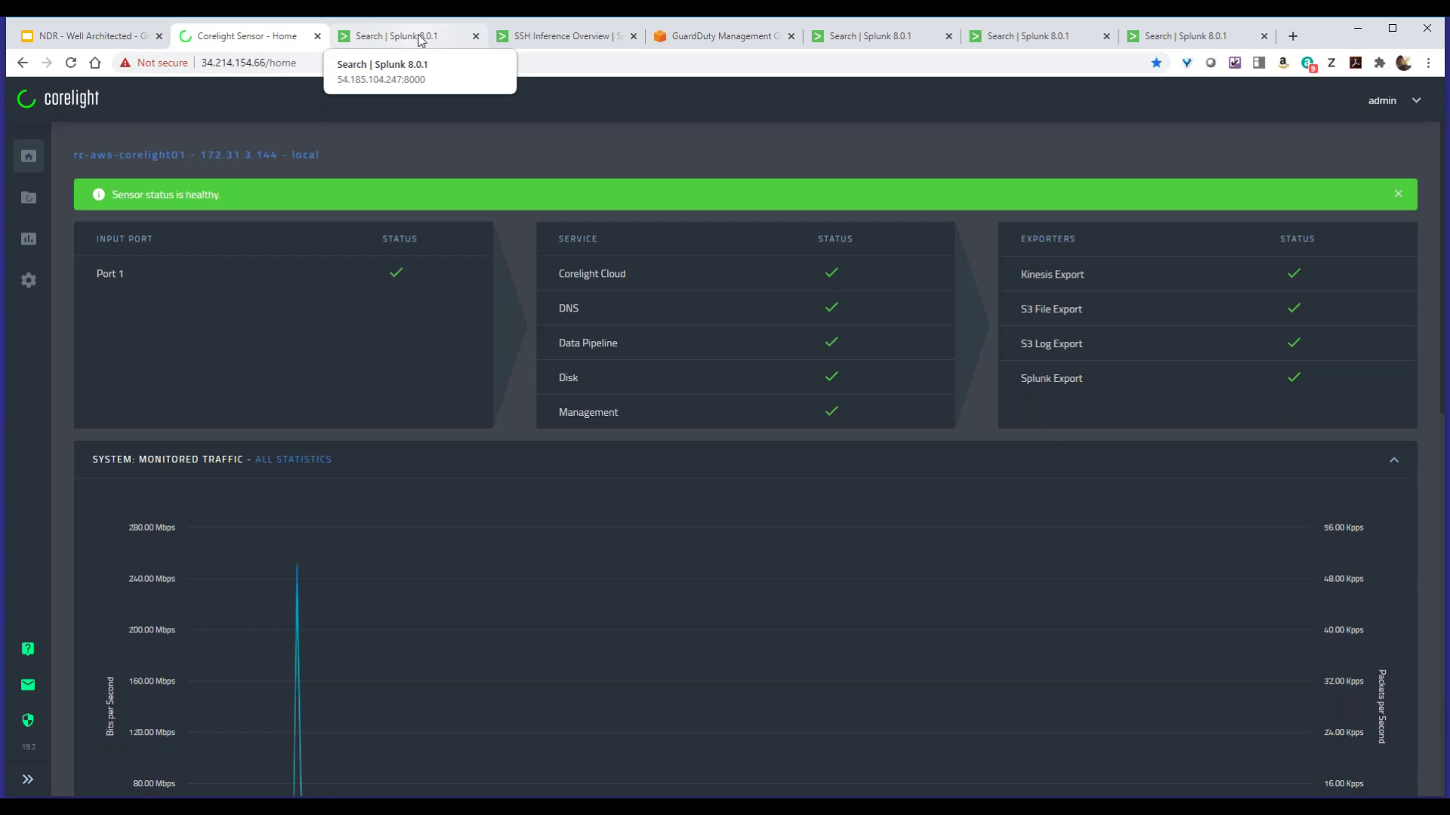
In the Splunk corelight_ssh search, show value summaries for the client and compression_alg fields
{"action": "left_click", "coordinate": [421, 40]}
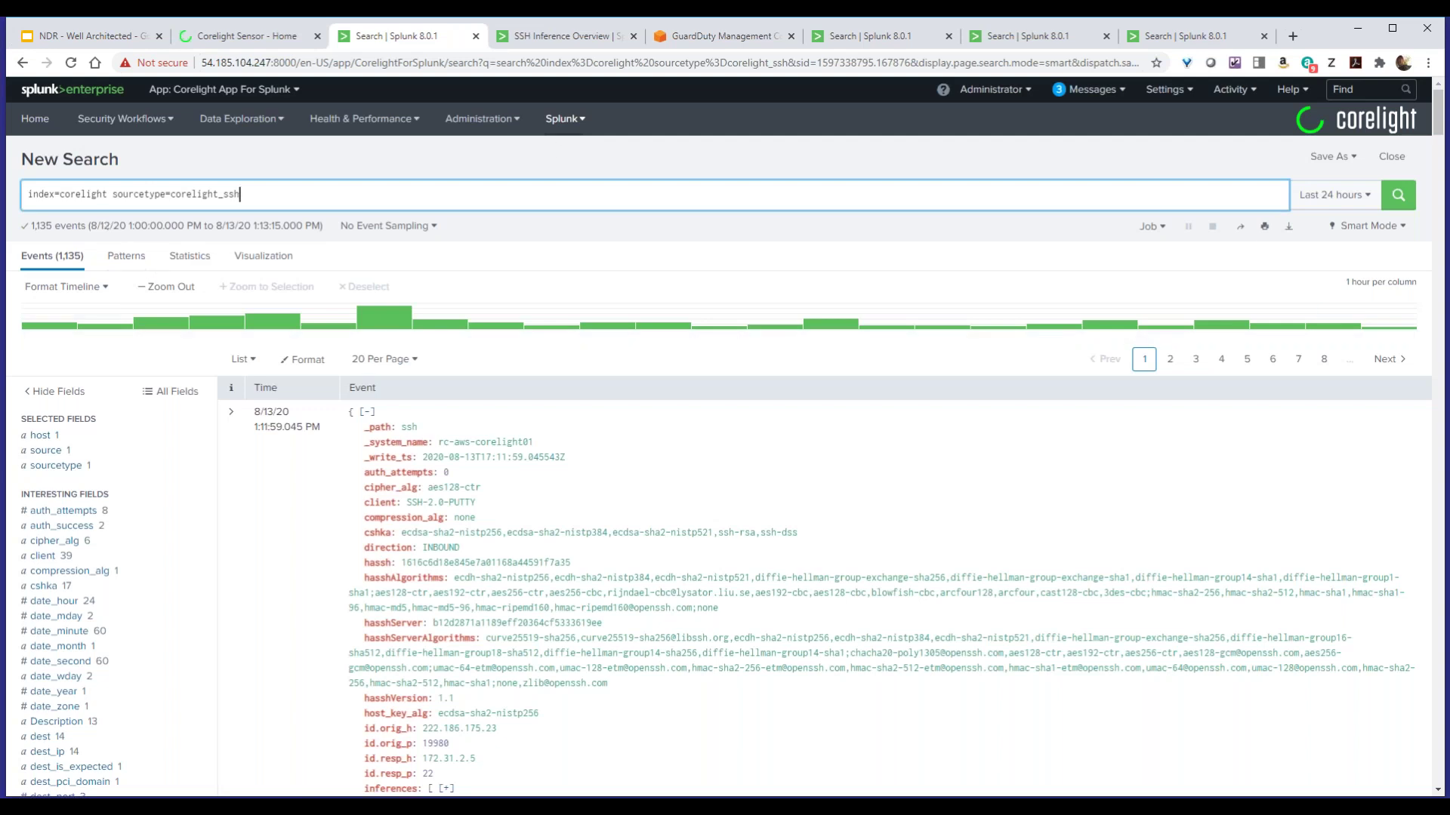
{"action": "scroll", "coordinate": [384, 269], "scroll_direction": "down", "scroll_amount": 2}
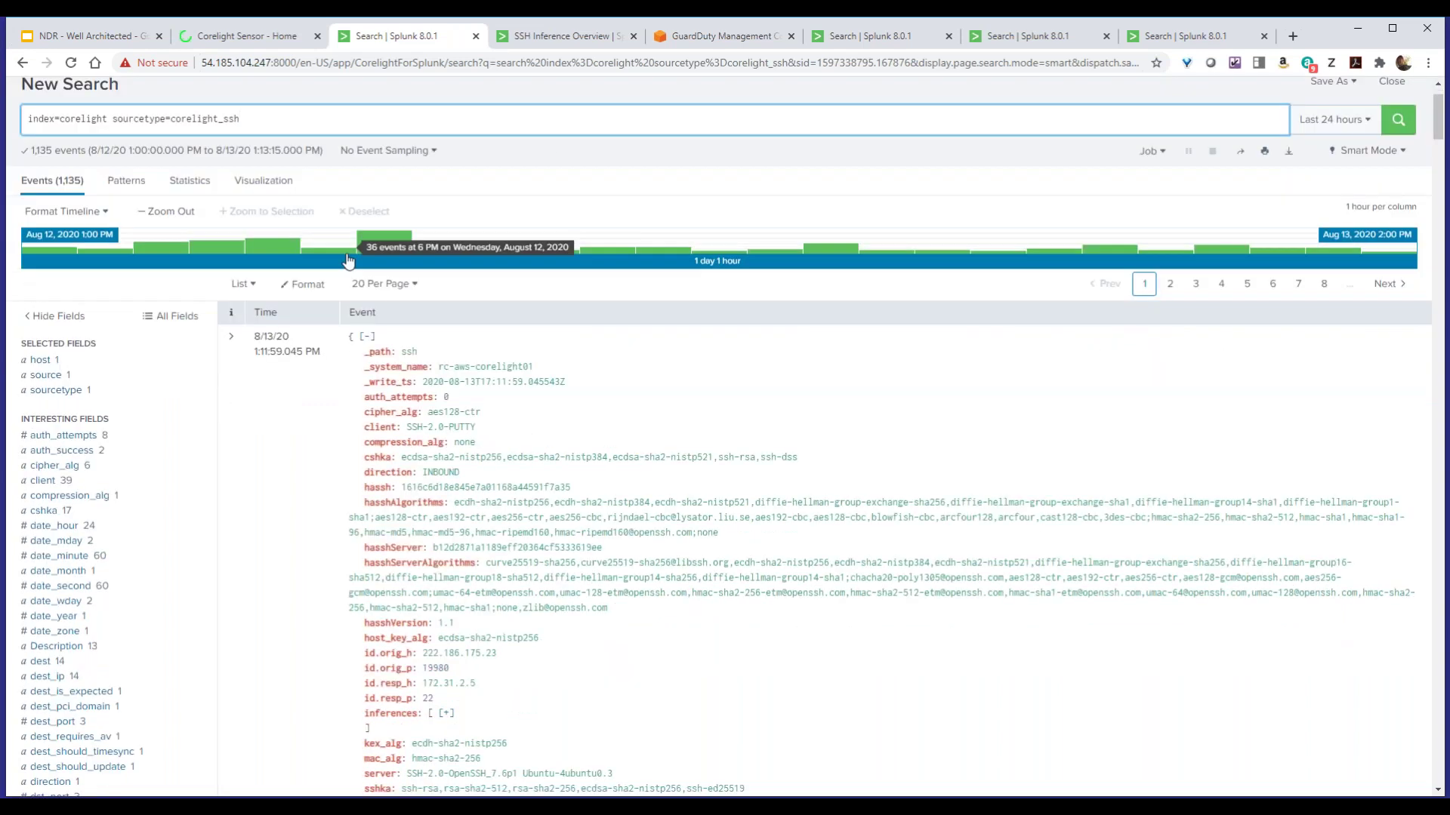
{"action": "scroll", "coordinate": [243, 204], "scroll_direction": "up", "scroll_amount": 3}
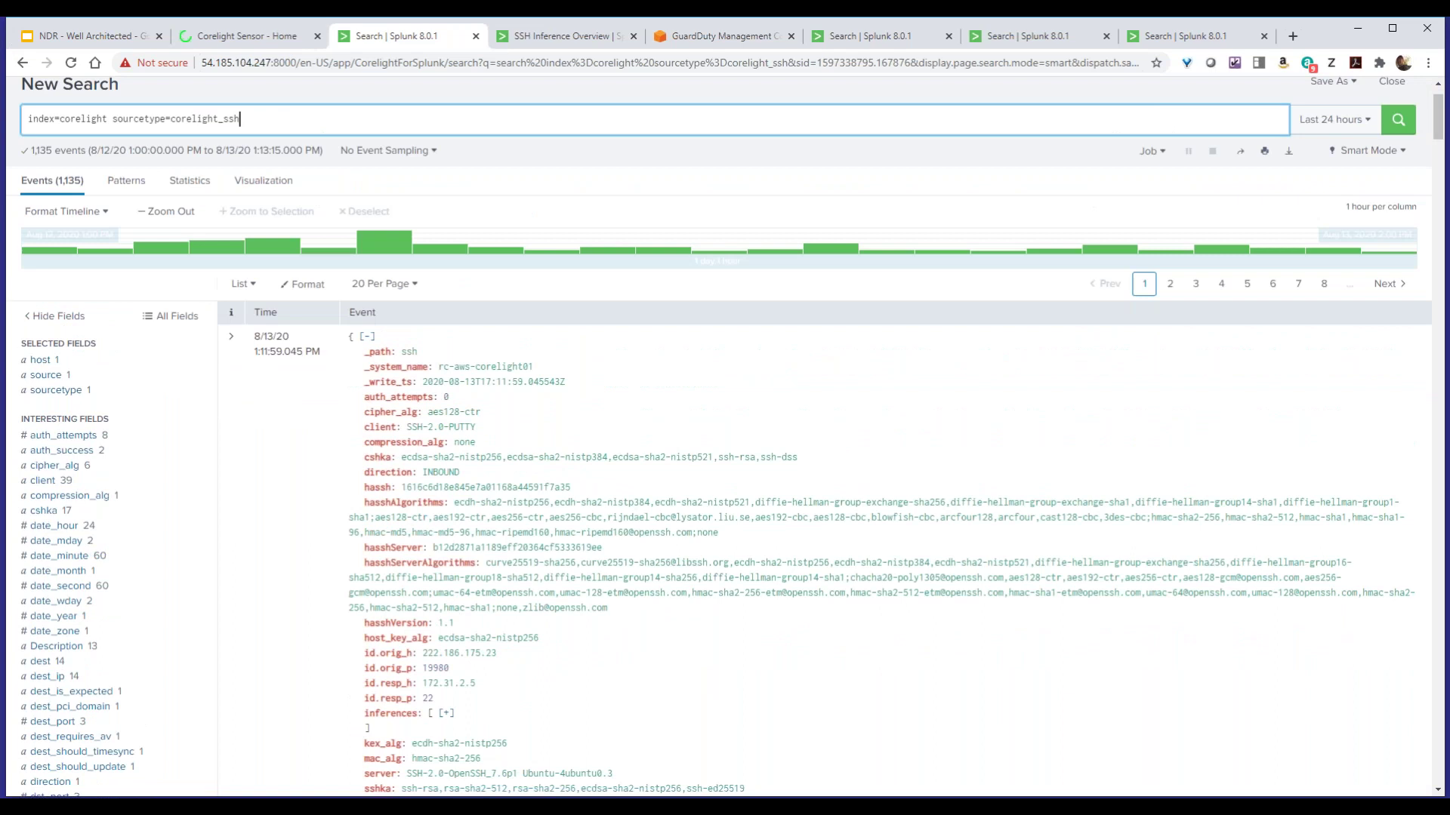
{"action": "scroll", "coordinate": [243, 204], "scroll_direction": "down", "scroll_amount": 4}
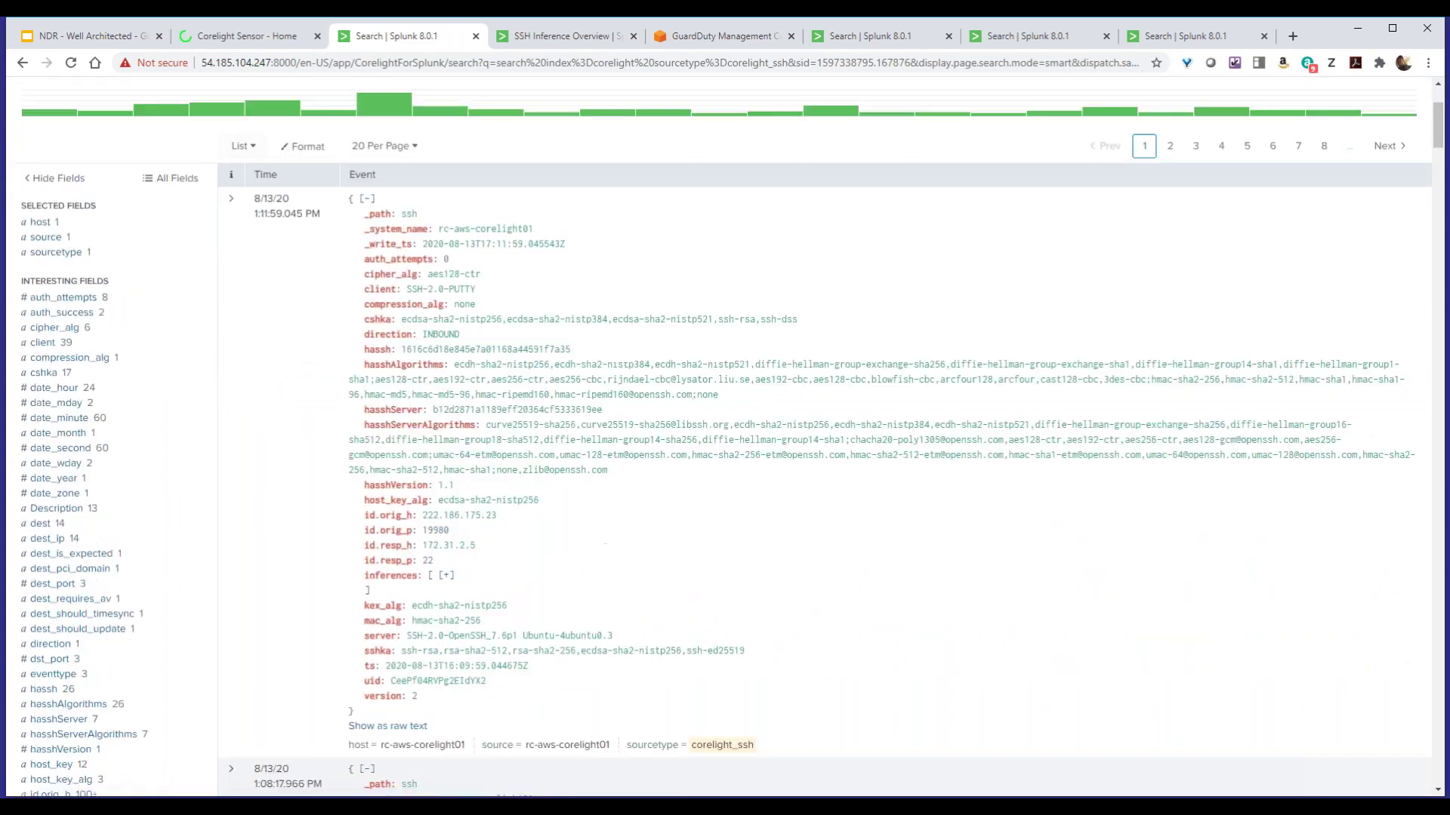
{"action": "left_click", "coordinate": [41, 251]}
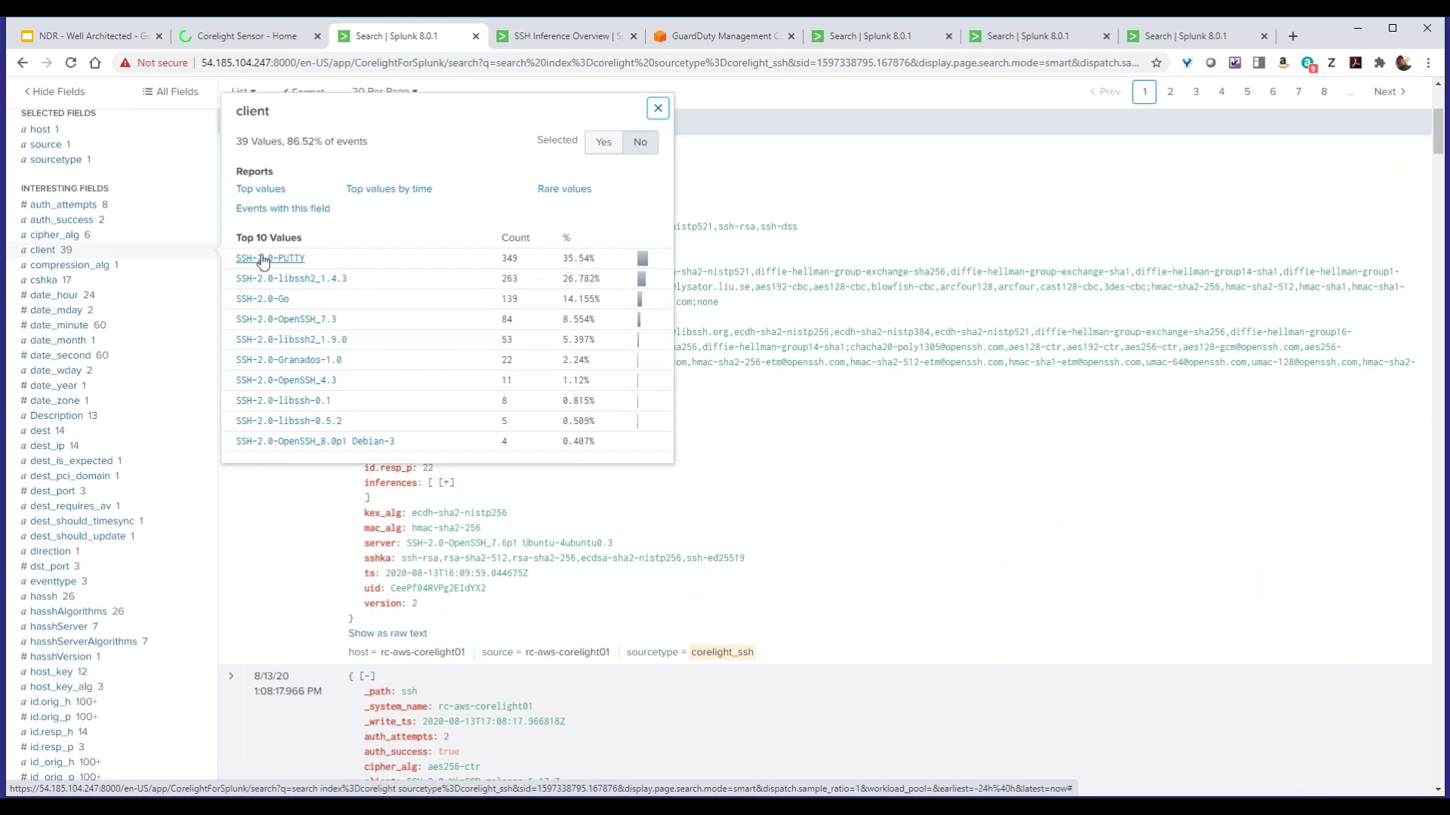
{"action": "left_click", "coordinate": [79, 268]}
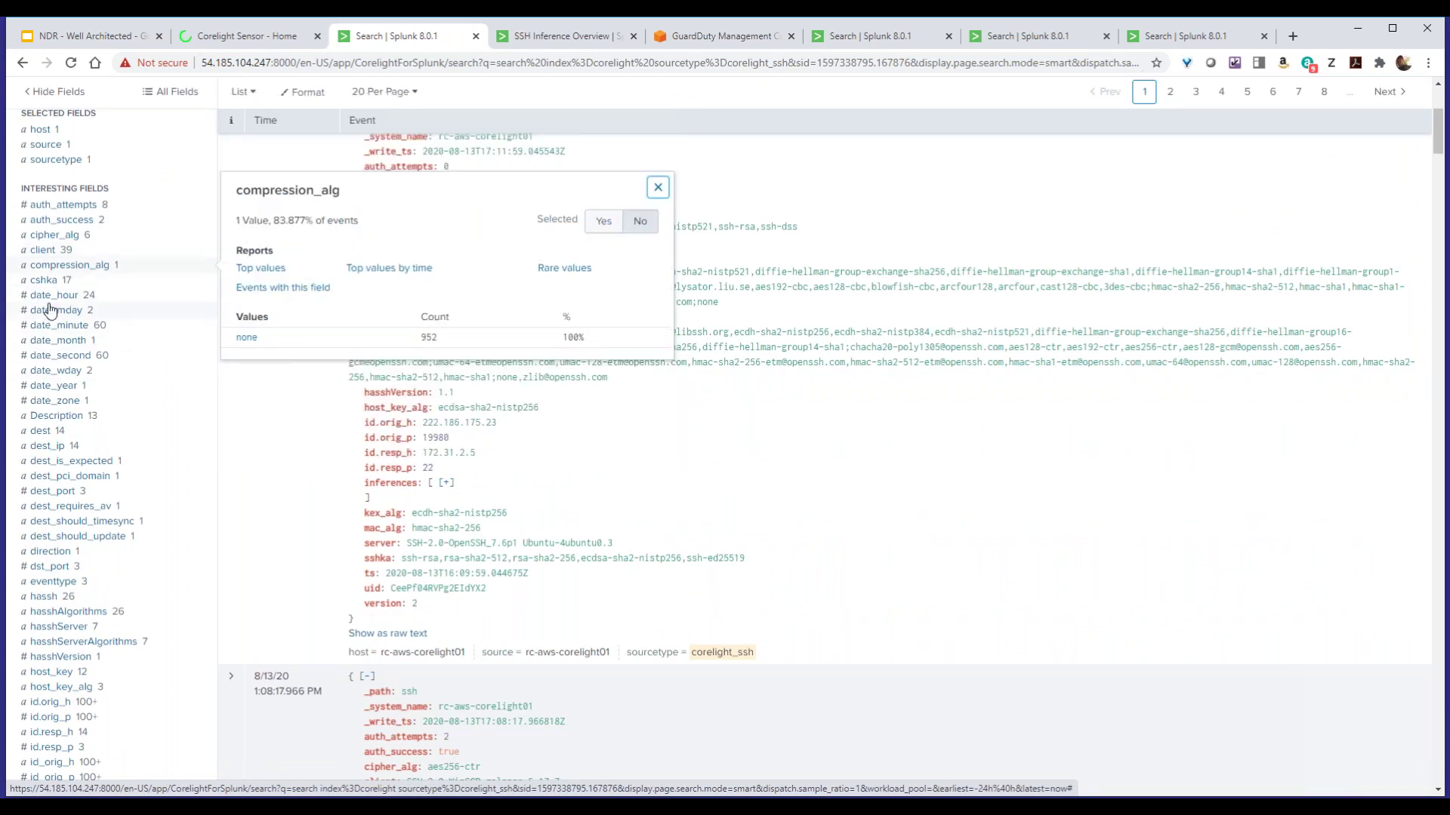
Show the hasshServer and hasshServerAlgorithms summaries, then return to the Corelight Sensor Core packages list
{"action": "scroll", "coordinate": [113, 371], "scroll_direction": "down", "scroll_amount": 1}
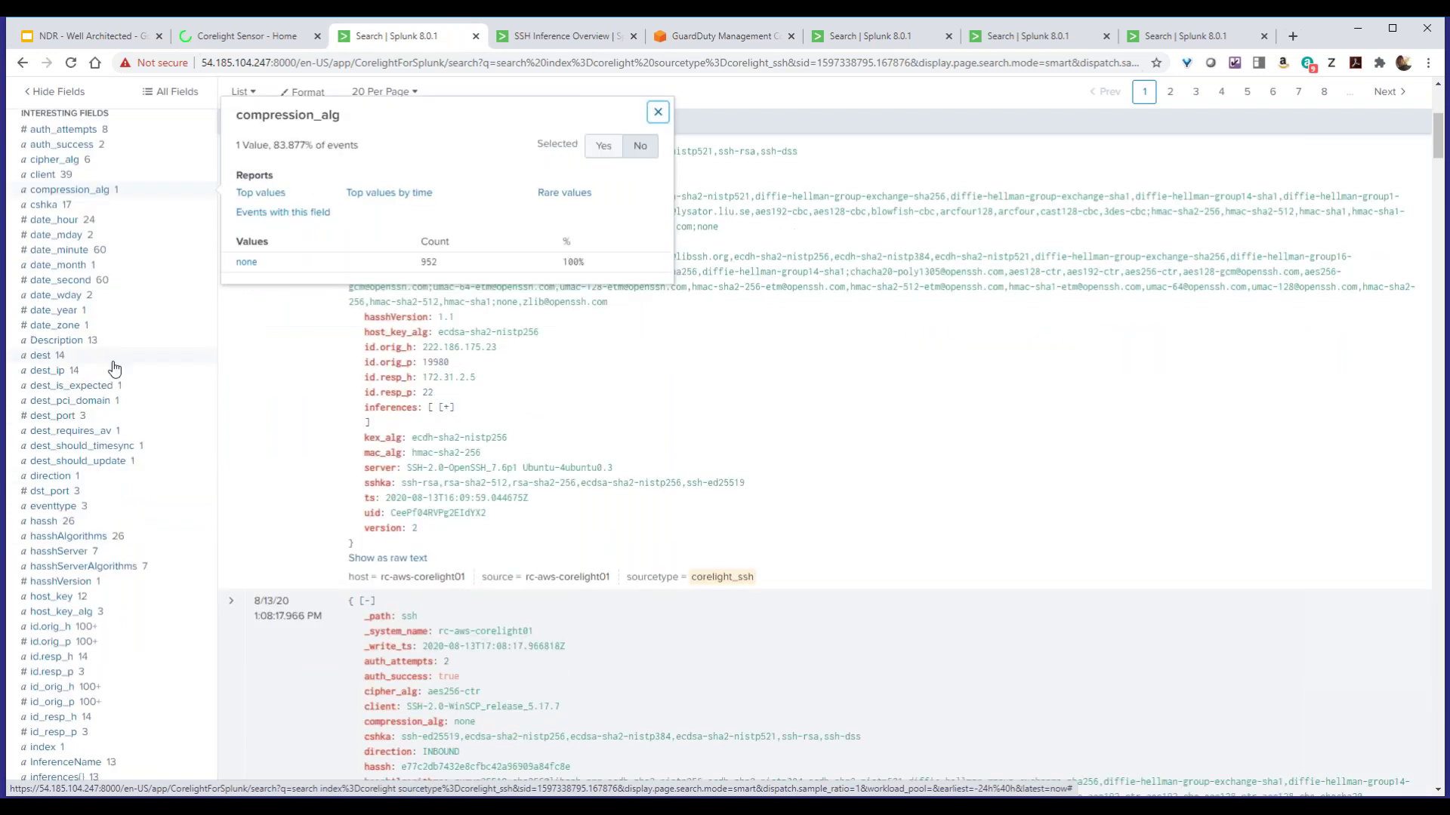
{"action": "scroll", "coordinate": [115, 368], "scroll_direction": "down", "scroll_amount": 2}
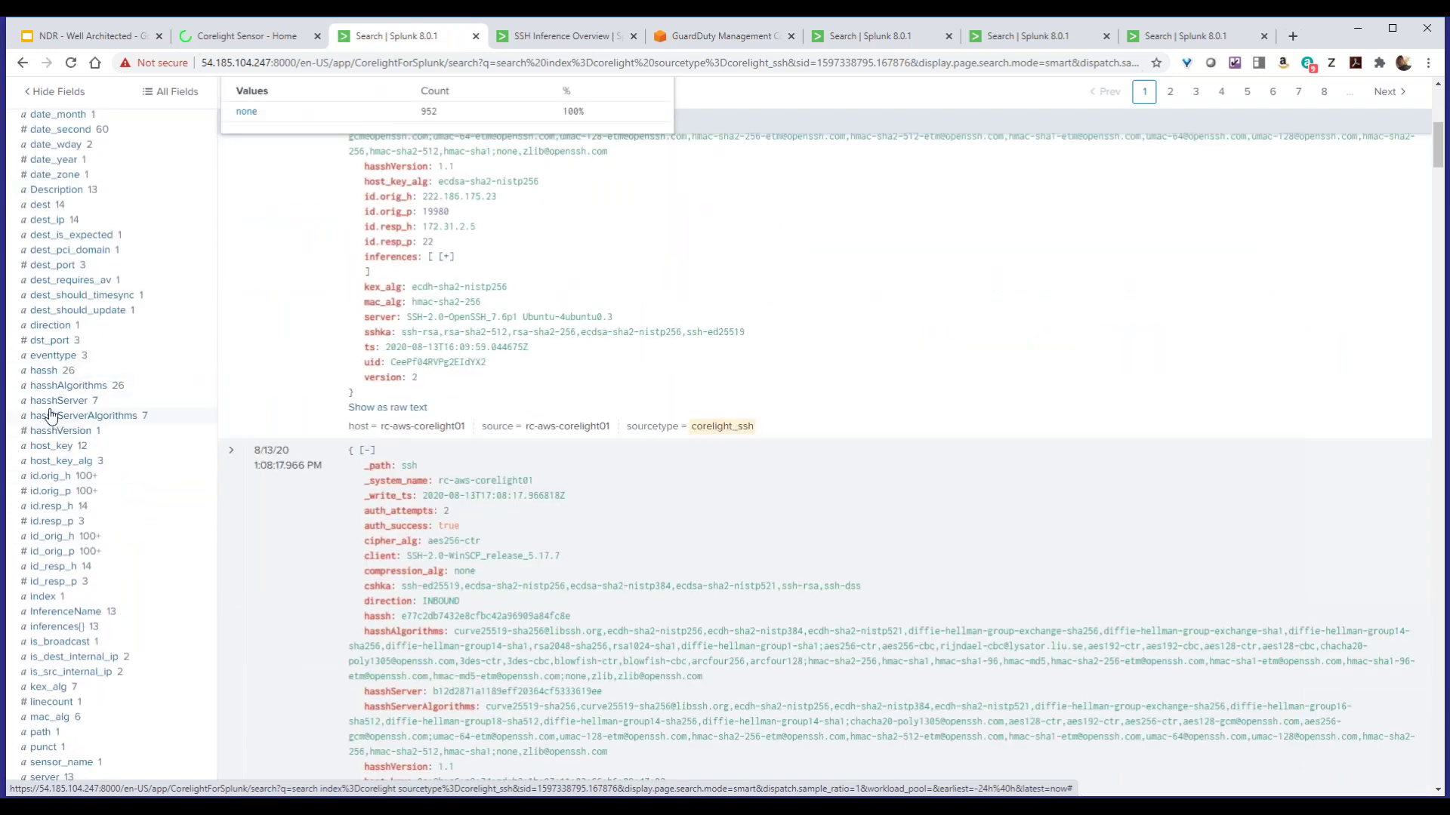
{"action": "left_click", "coordinate": [54, 402]}
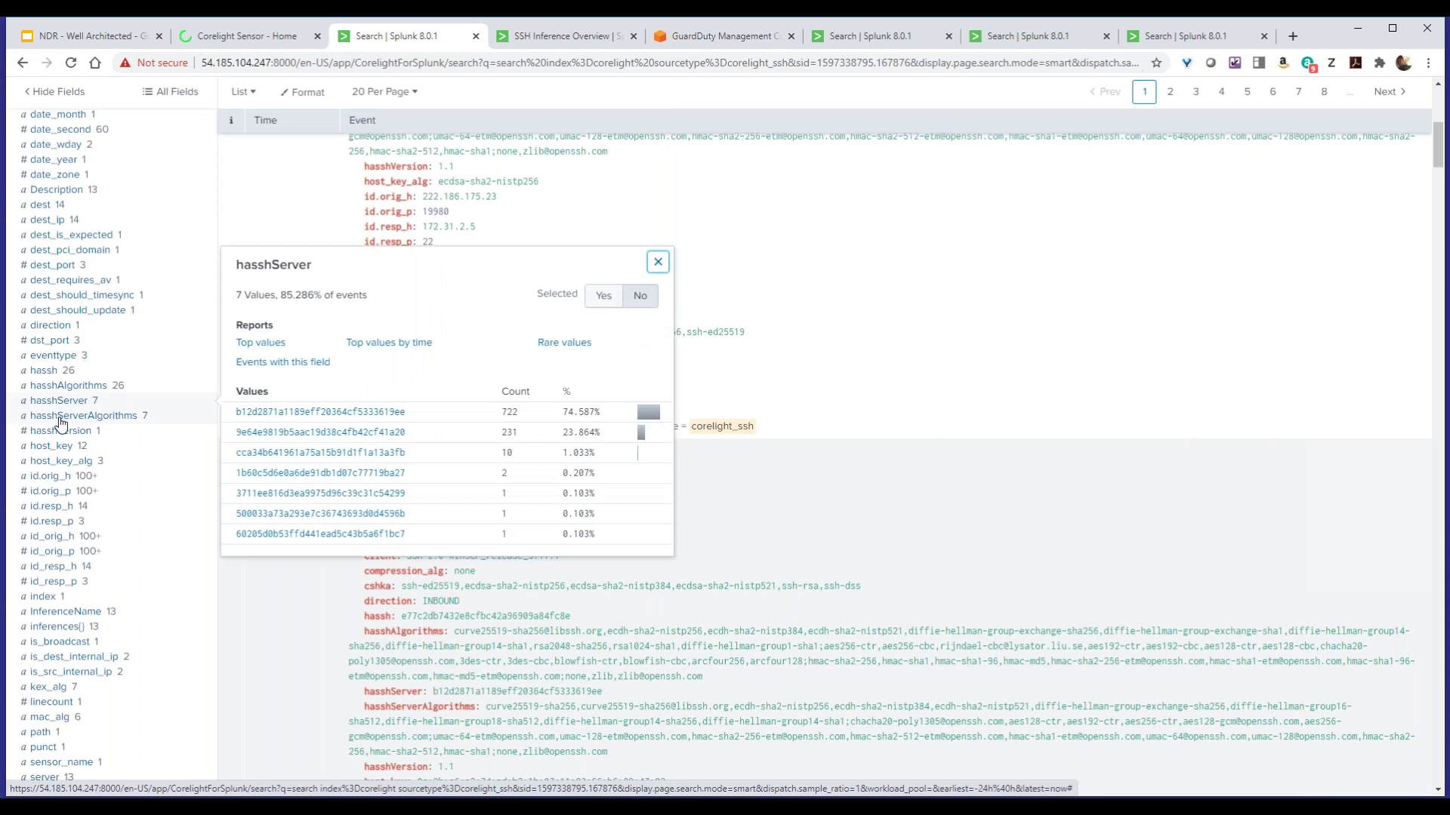
{"action": "left_click", "coordinate": [61, 417]}
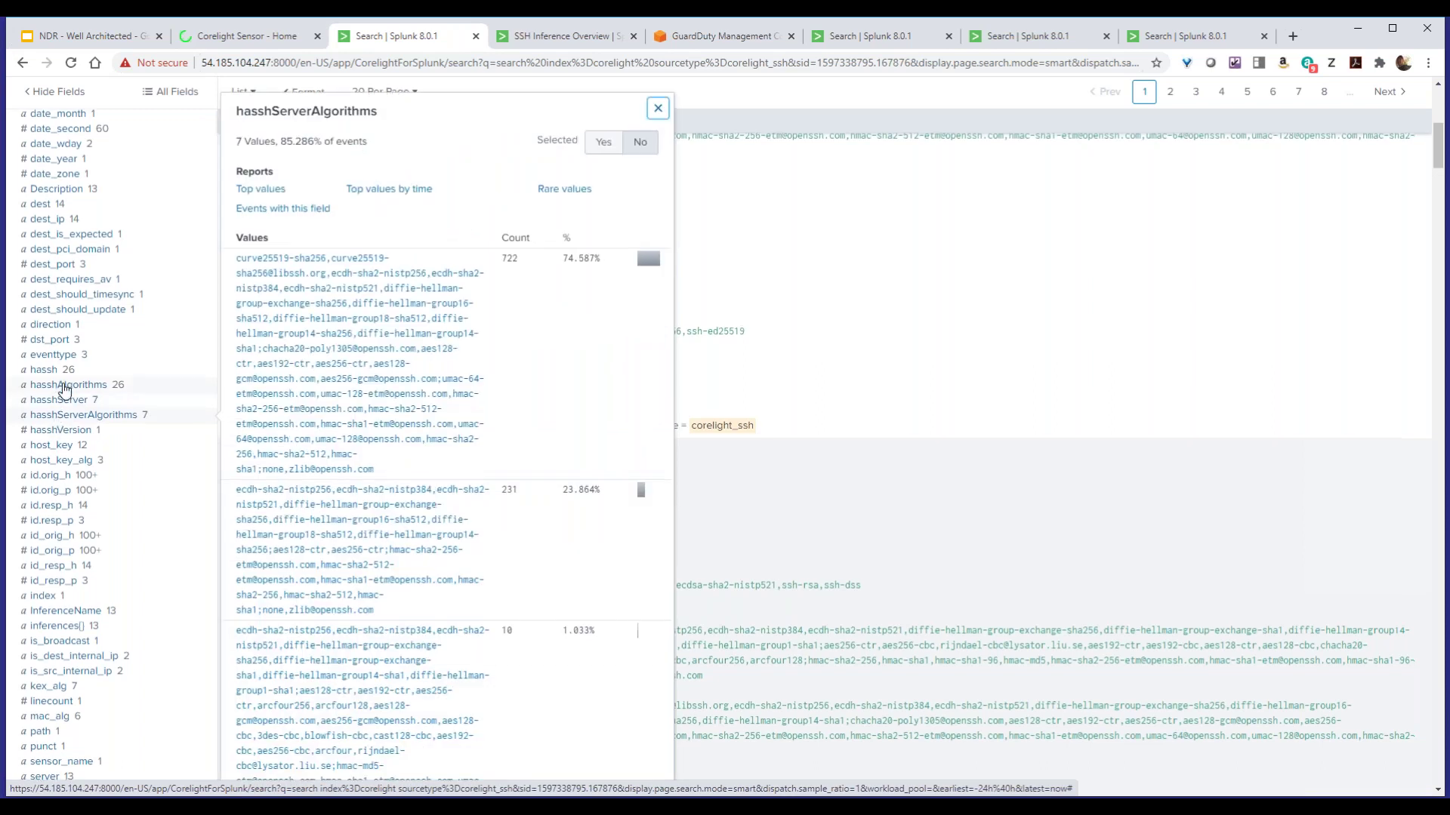
{"action": "scroll", "coordinate": [64, 390], "scroll_direction": "down", "scroll_amount": 2}
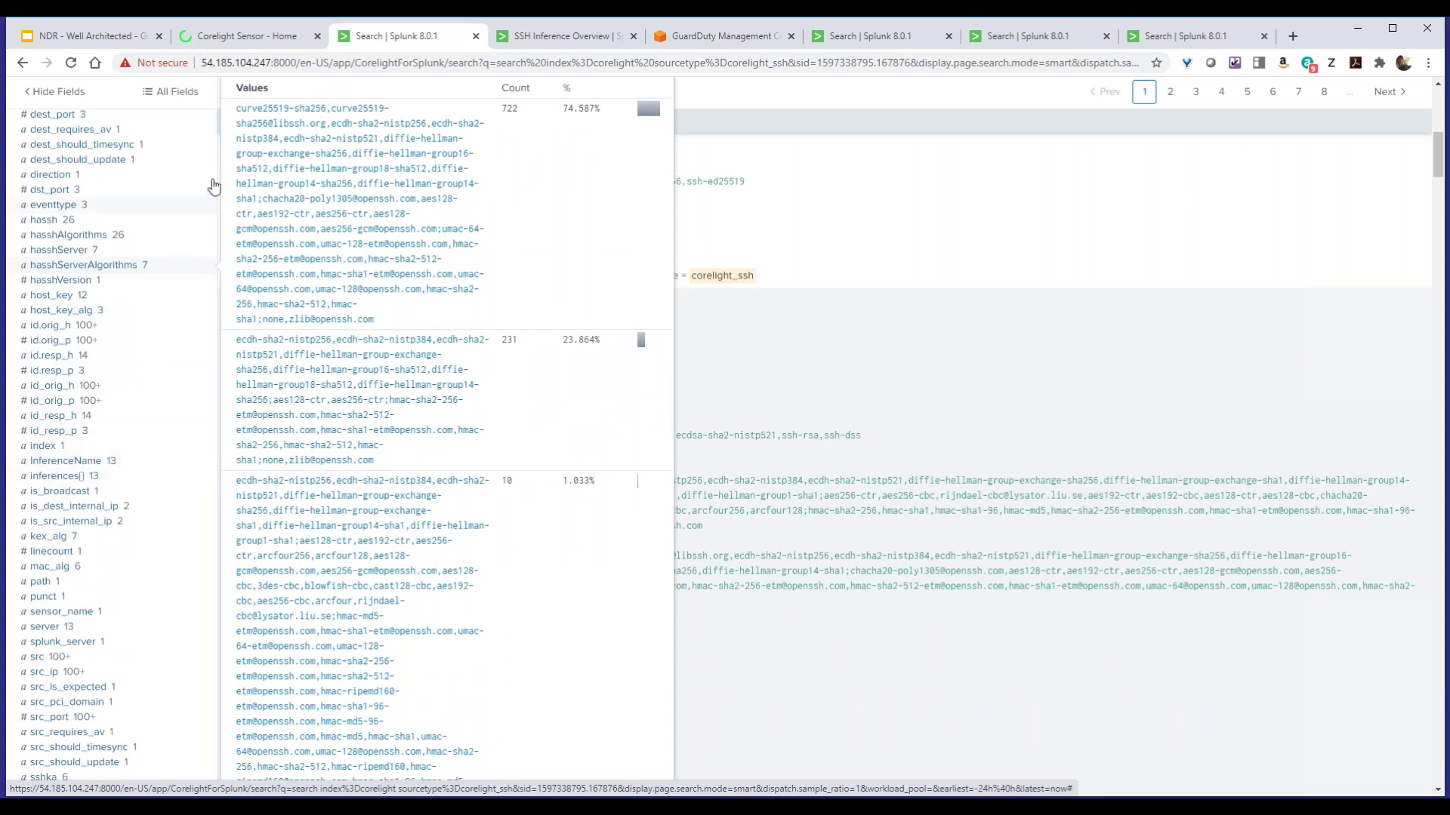
{"action": "left_click", "coordinate": [225, 44]}
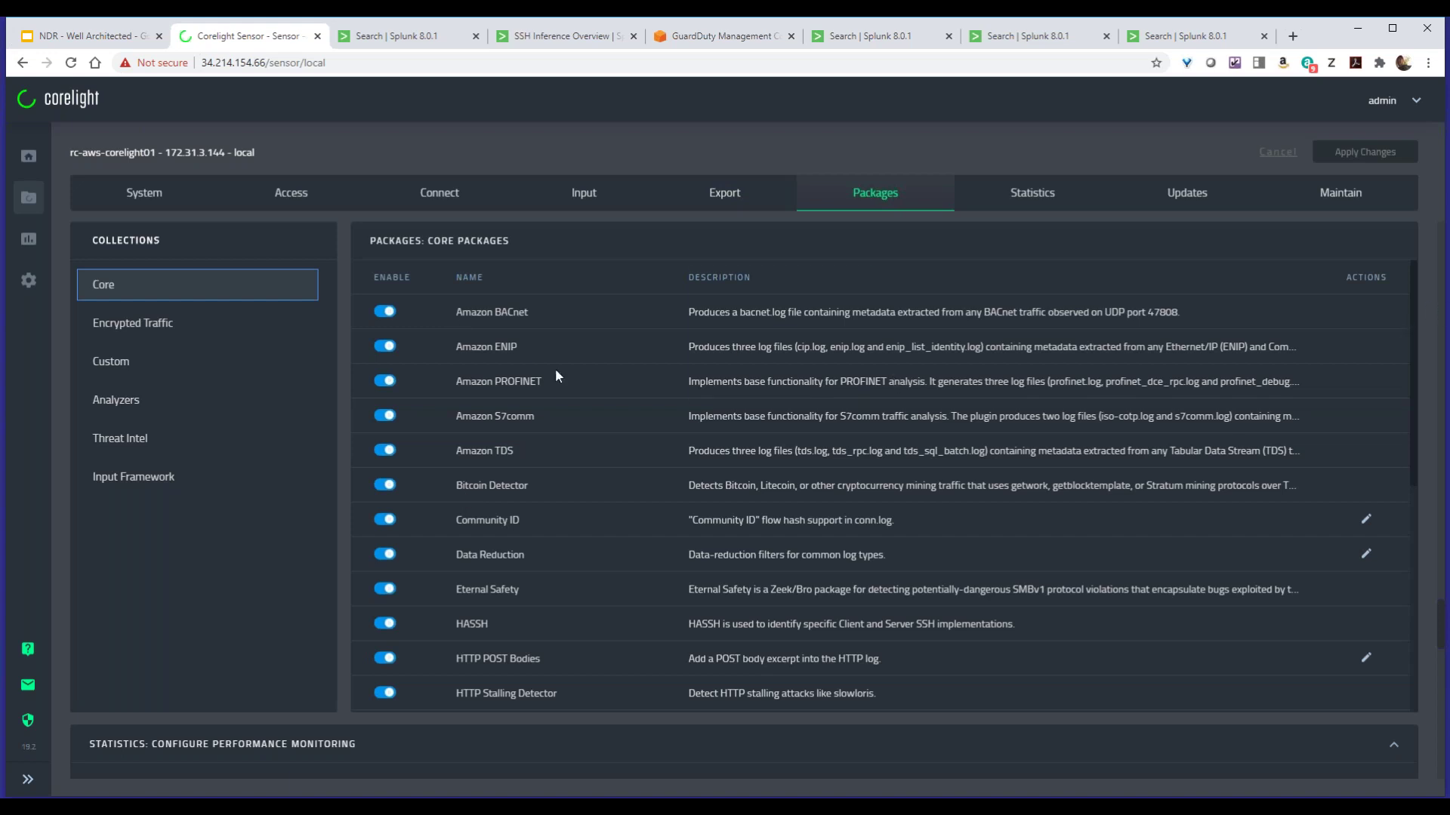
Highlight Amazon BACnet and bring up the encrypted-traffic packages, including SSH Inference
{"action": "left_click_drag", "start_coordinate": [456, 311], "coordinate": [502, 313]}
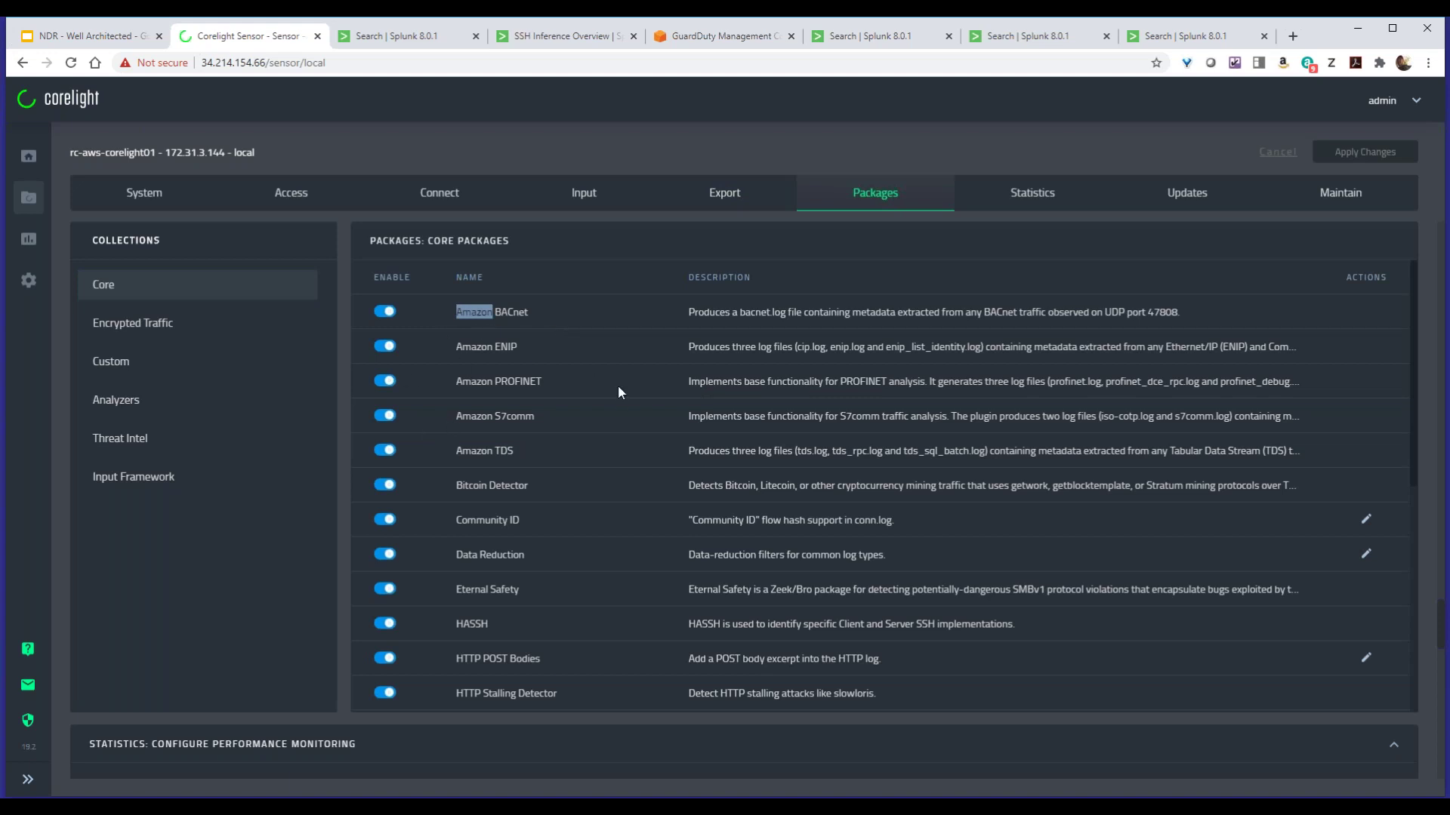
{"action": "left_click", "coordinate": [134, 330]}
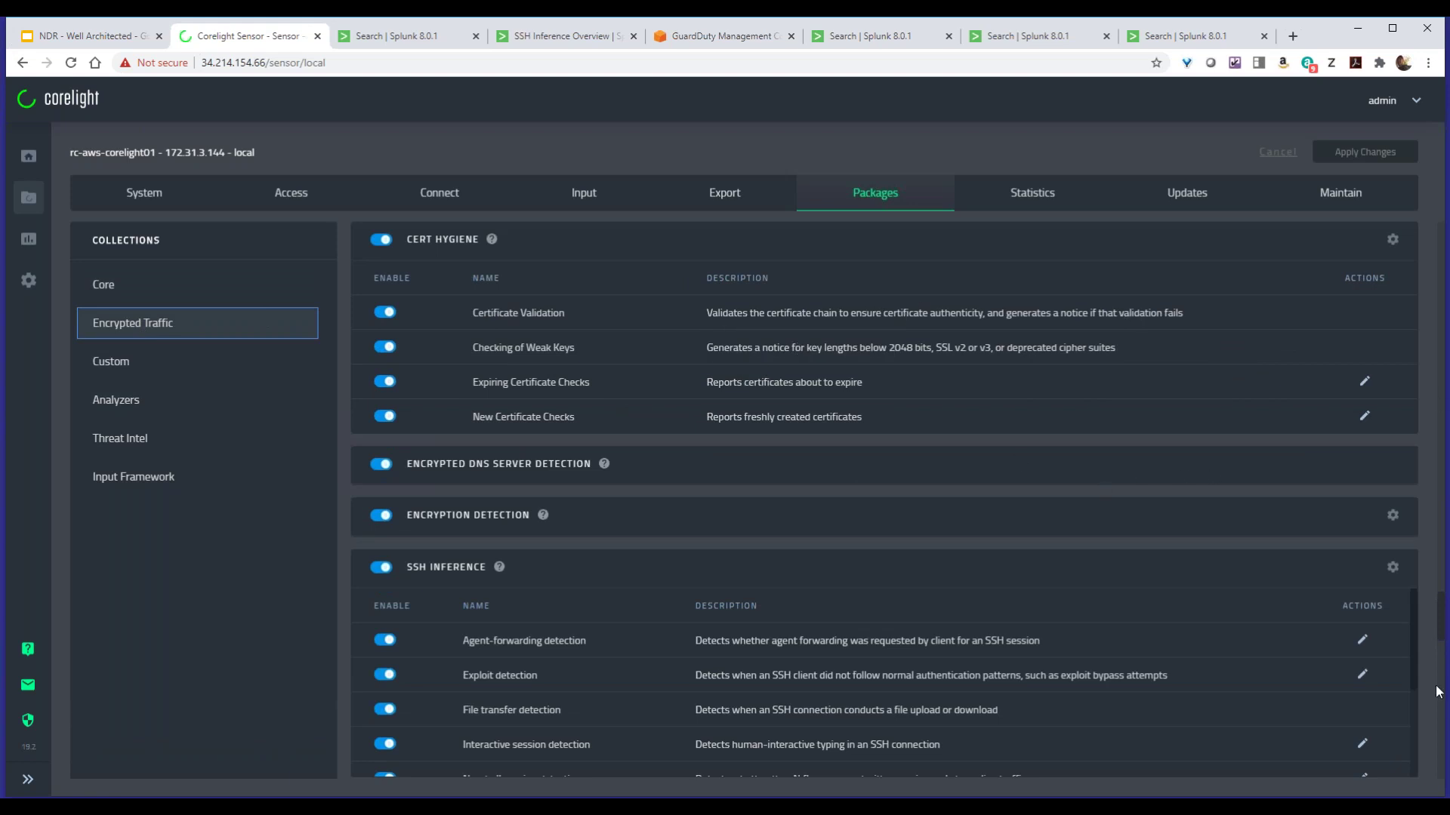
{"action": "left_click_drag", "start_coordinate": [1441, 617], "coordinate": [1442, 625]}
{"action": "scroll", "coordinate": [1398, 618], "scroll_direction": "down", "scroll_amount": 2}
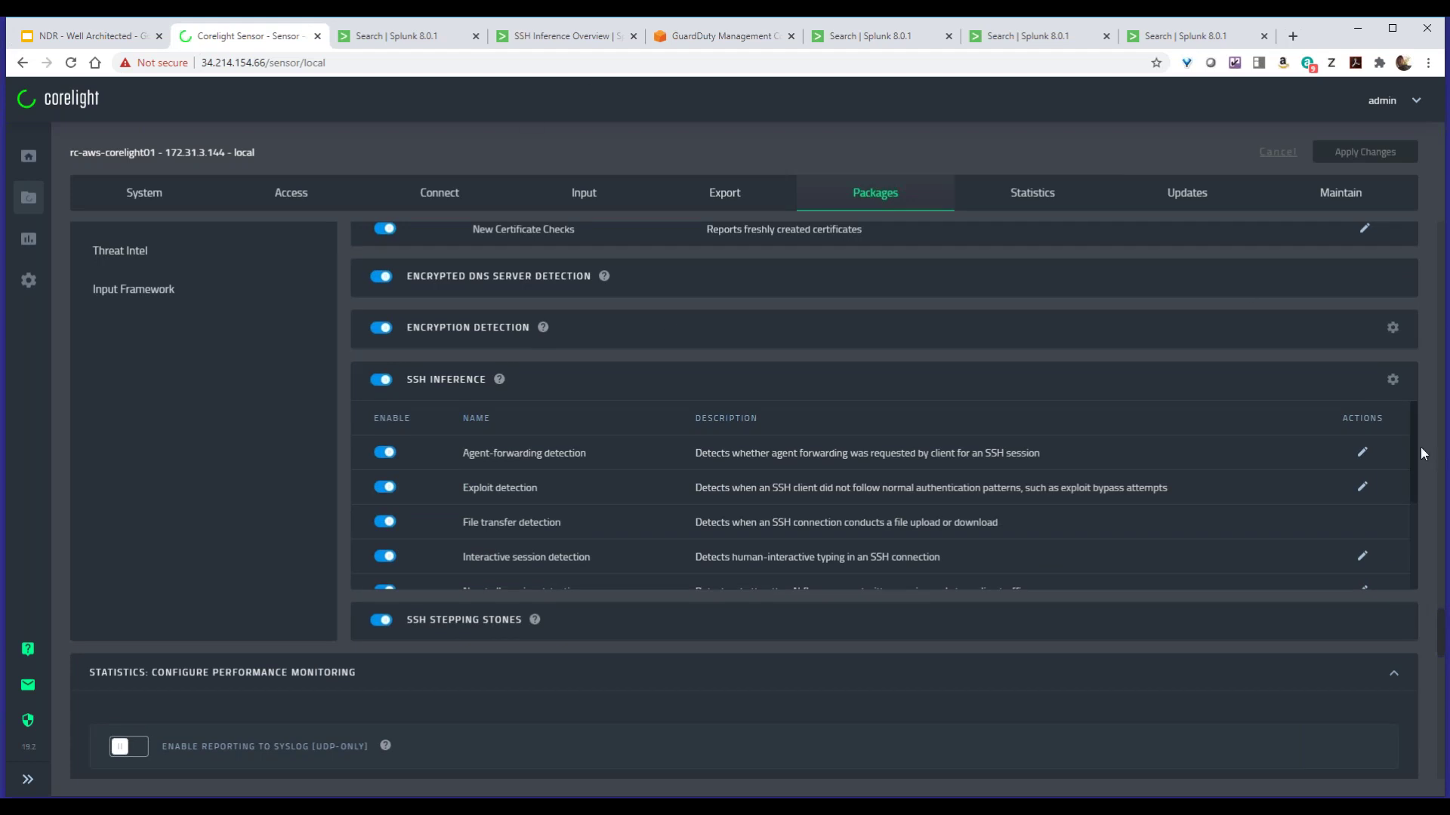
{"action": "left_click_drag", "start_coordinate": [1415, 442], "coordinate": [1093, 496]}
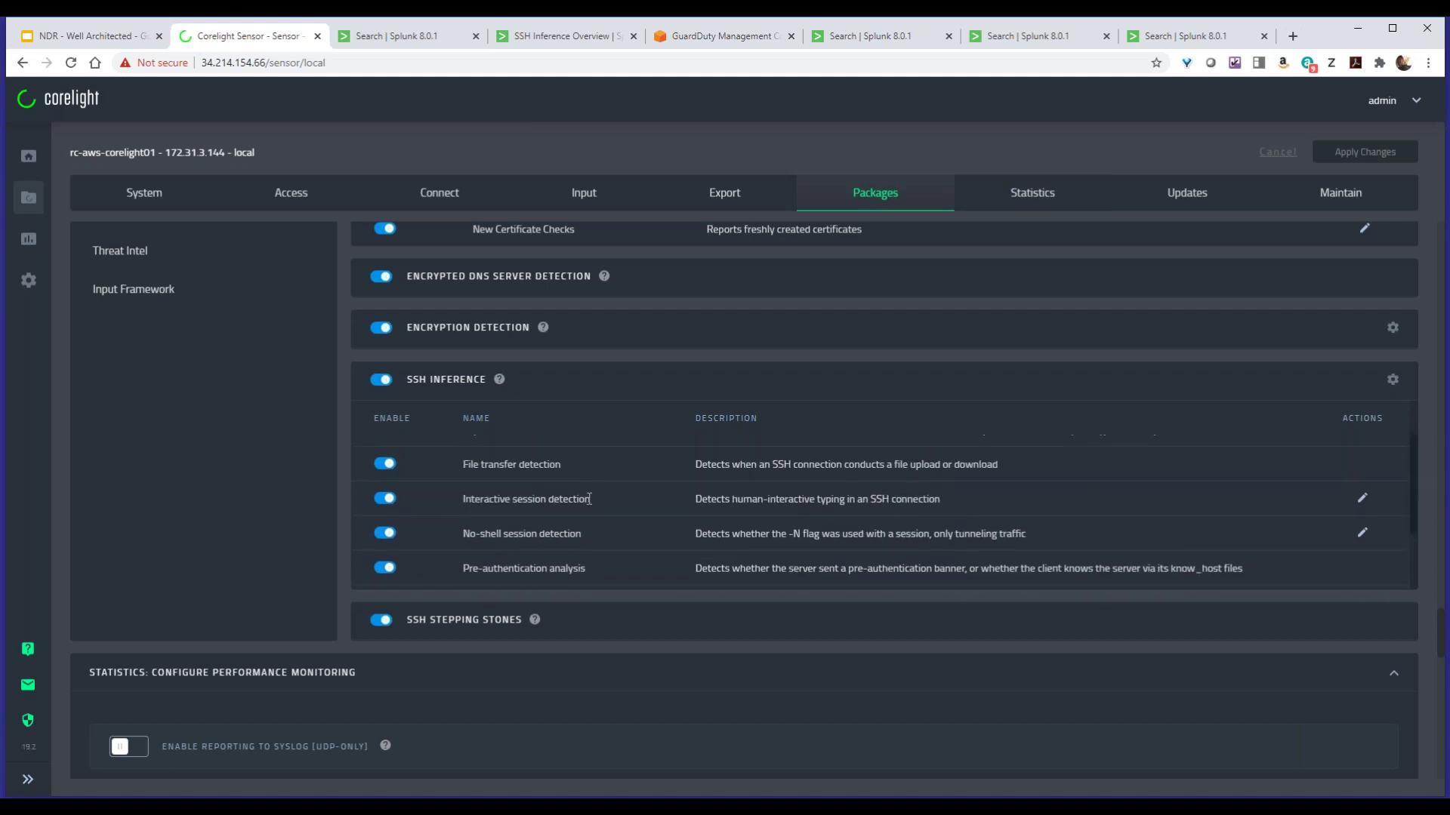
Highlight the Interactive session, Reverse SSH tunnel and File transfer detections, then return to Splunk
{"action": "left_click_drag", "start_coordinate": [590, 499], "coordinate": [466, 503]}
{"action": "left_click_drag", "start_coordinate": [1419, 482], "coordinate": [1417, 527]}
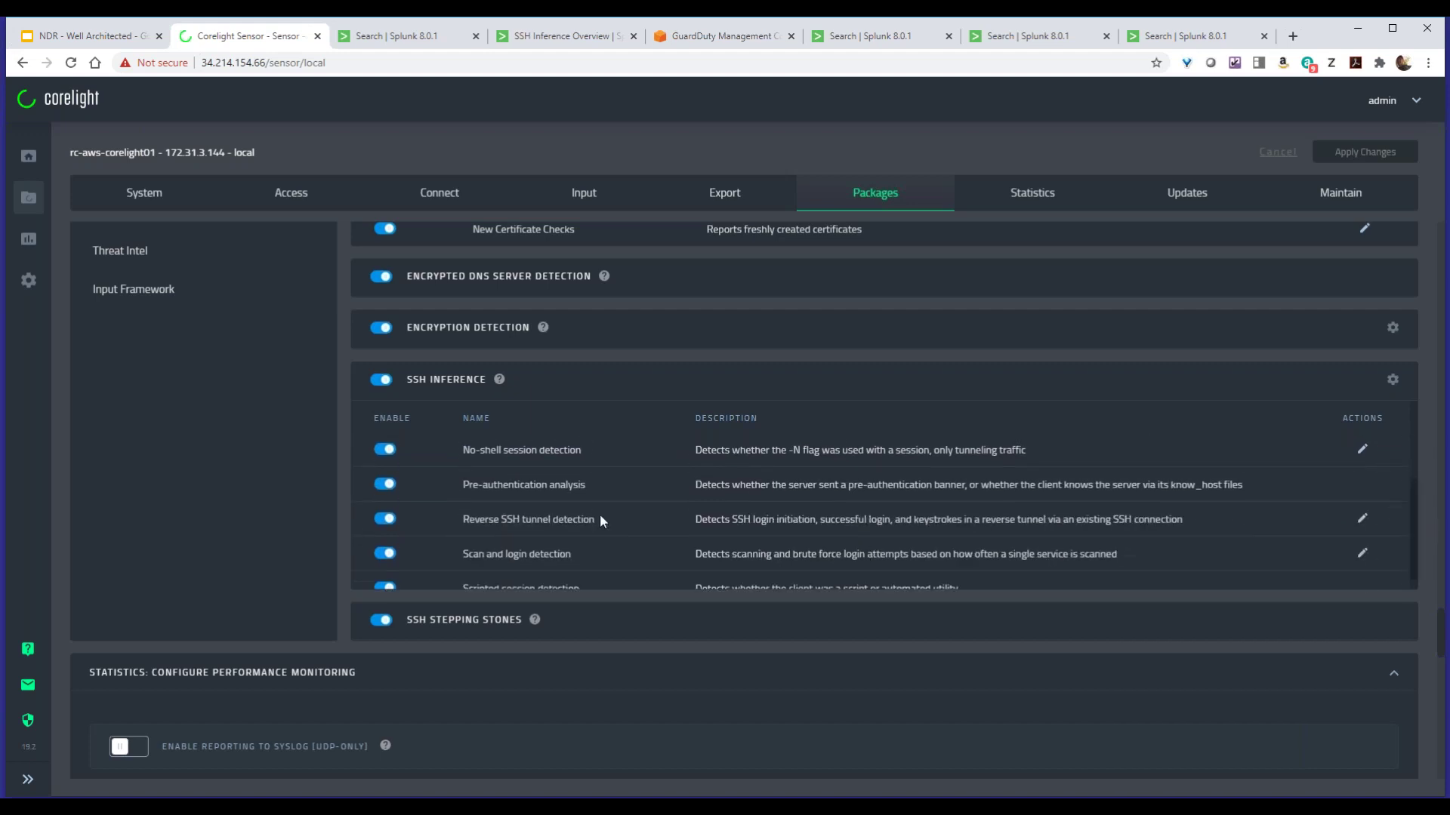
{"action": "left_click_drag", "start_coordinate": [596, 518], "coordinate": [459, 521]}
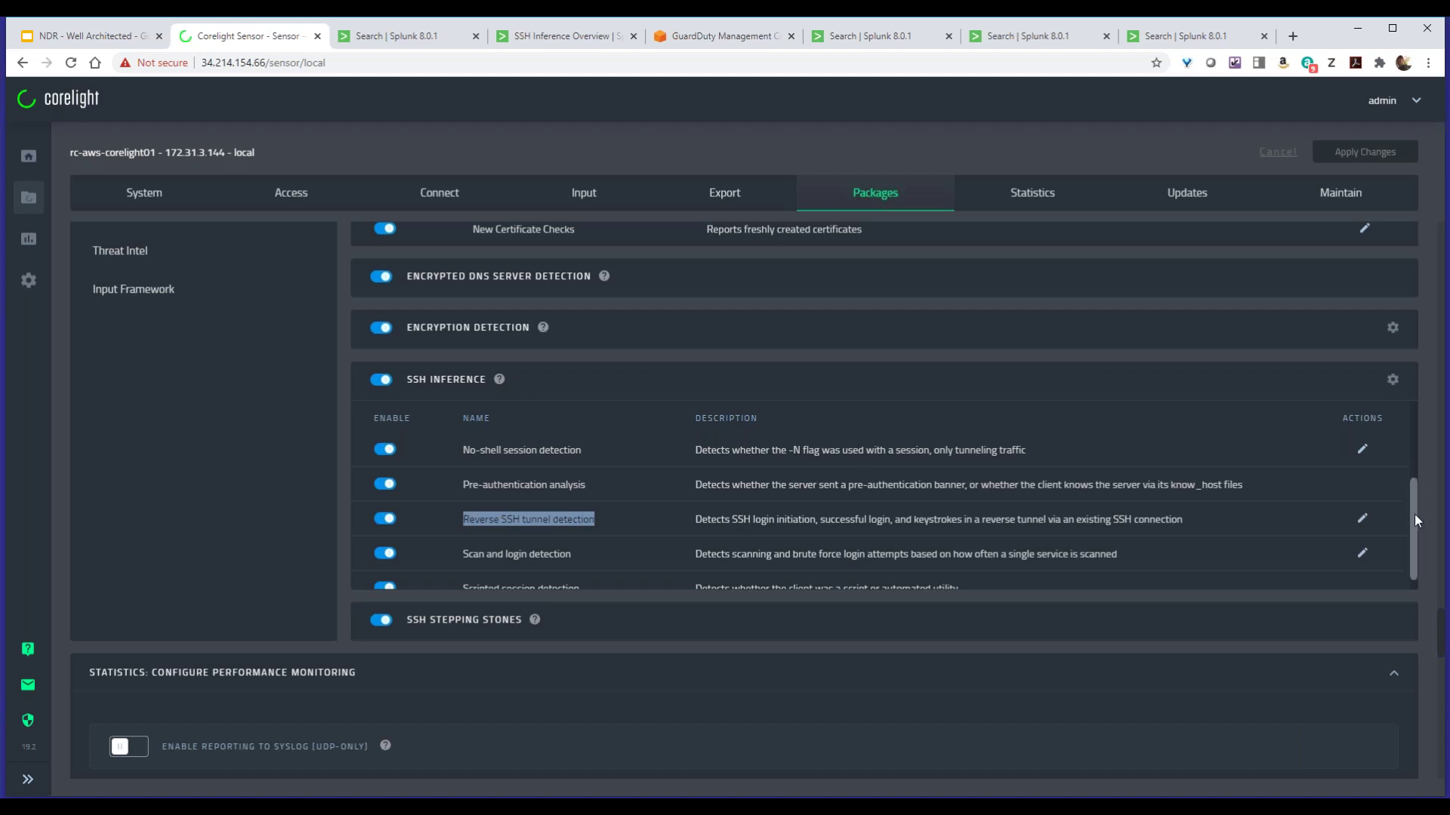
{"action": "scroll", "coordinate": [1415, 514], "scroll_direction": "down", "scroll_amount": 1}
{"action": "scroll", "coordinate": [637, 519], "scroll_direction": "up", "scroll_amount": 2}
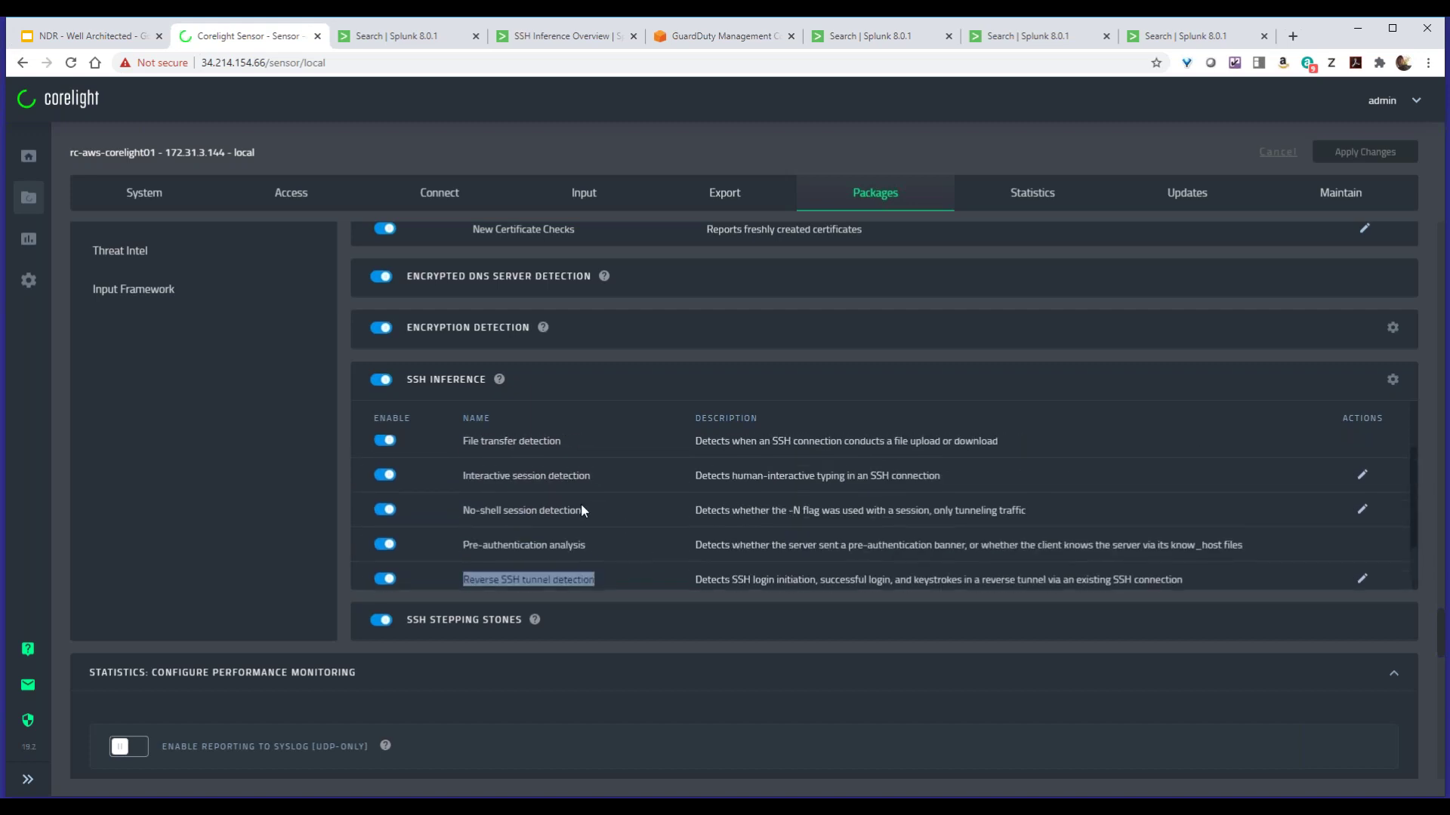
{"action": "left_click_drag", "start_coordinate": [540, 523], "coordinate": [462, 522]}
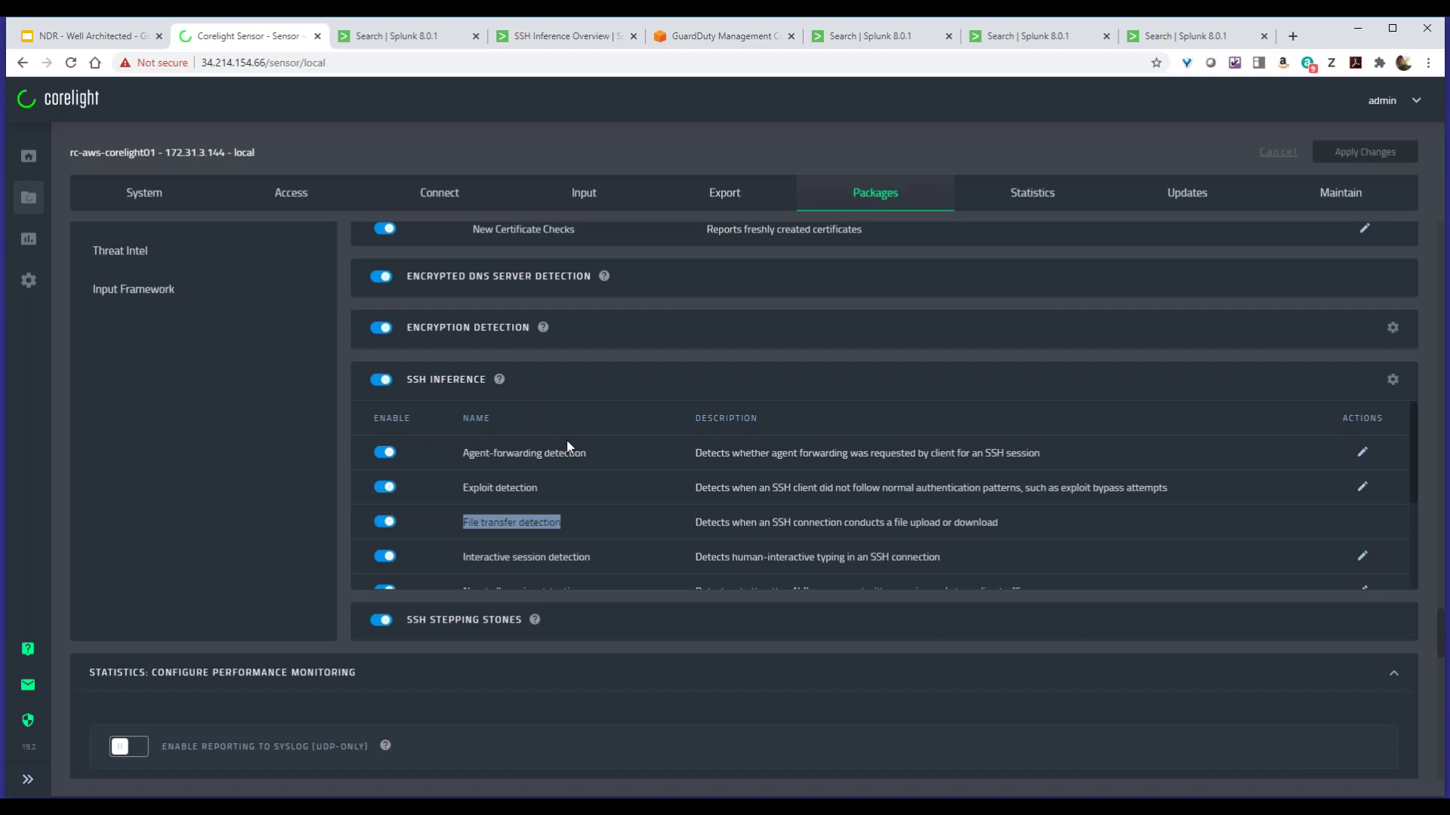
{"action": "left_click", "coordinate": [396, 35]}
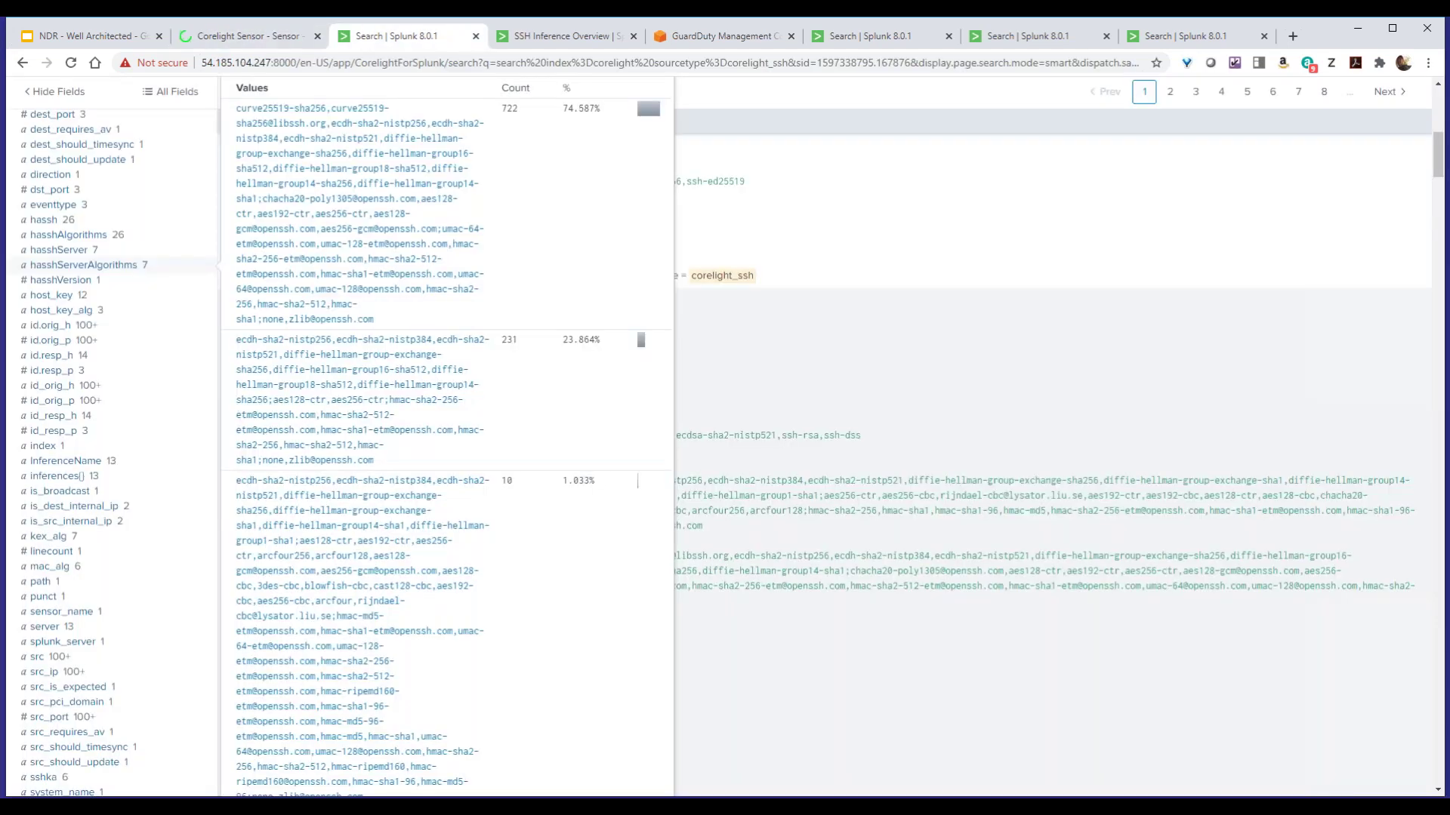
Show the inferences() summary and InferenceName top values, led by Client Scanner Authentication (667 events)
{"action": "left_click", "coordinate": [59, 481]}
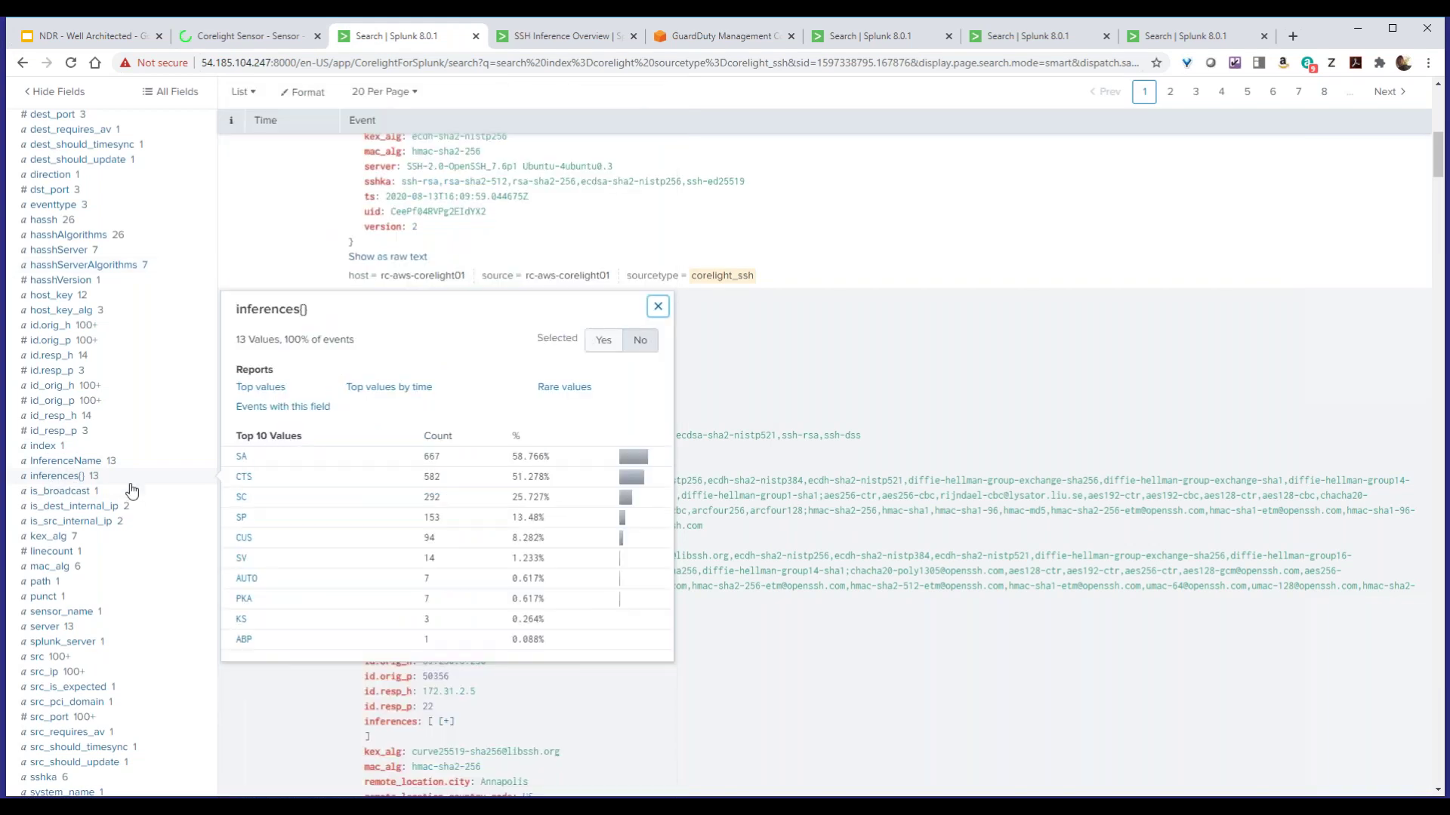
{"action": "left_click", "coordinate": [62, 462]}
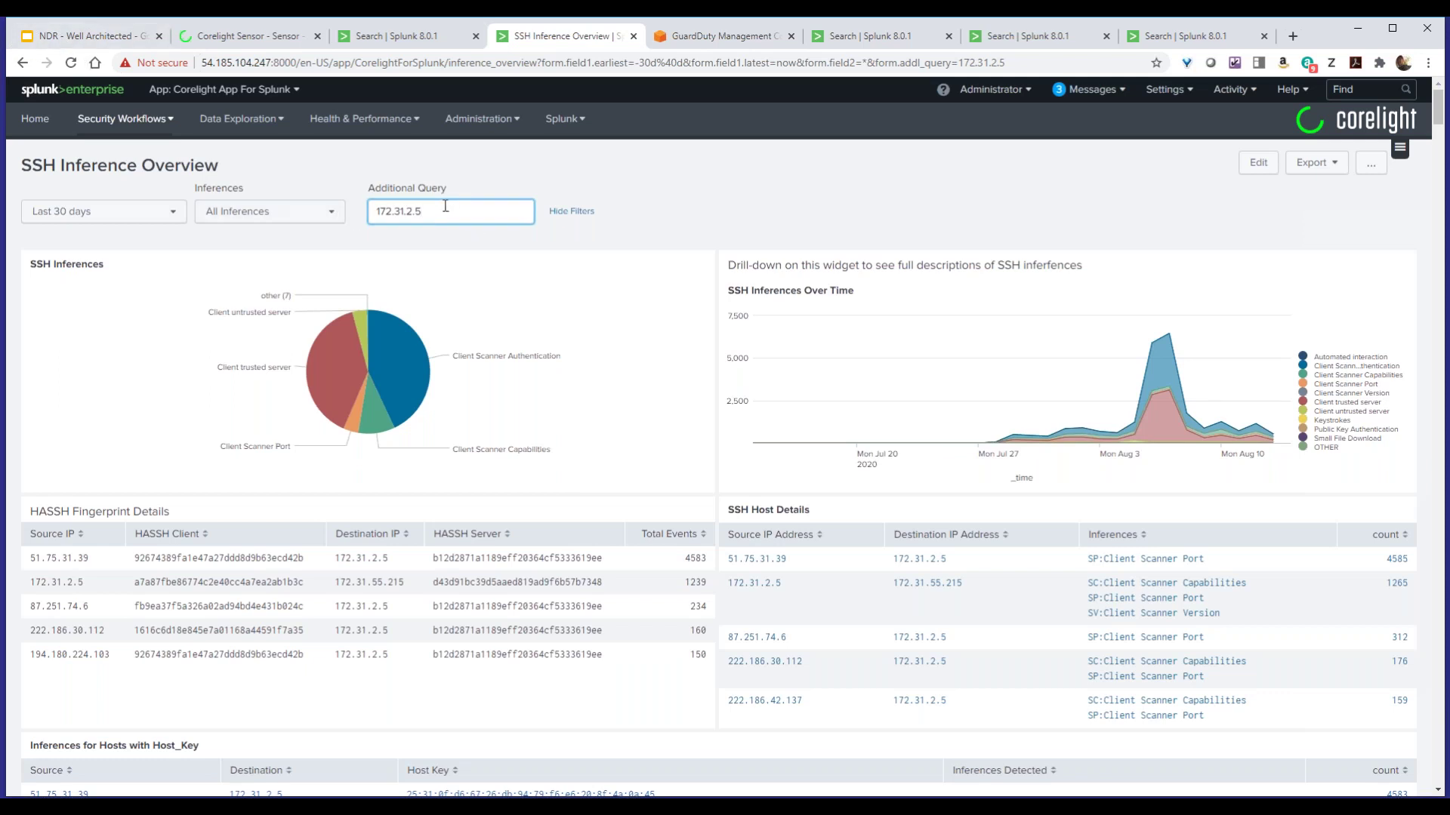
Select the 172.31.2.5 host value in the SSH Inference Overview's Additional Query box
{"action": "double_click", "coordinate": [376, 211]}
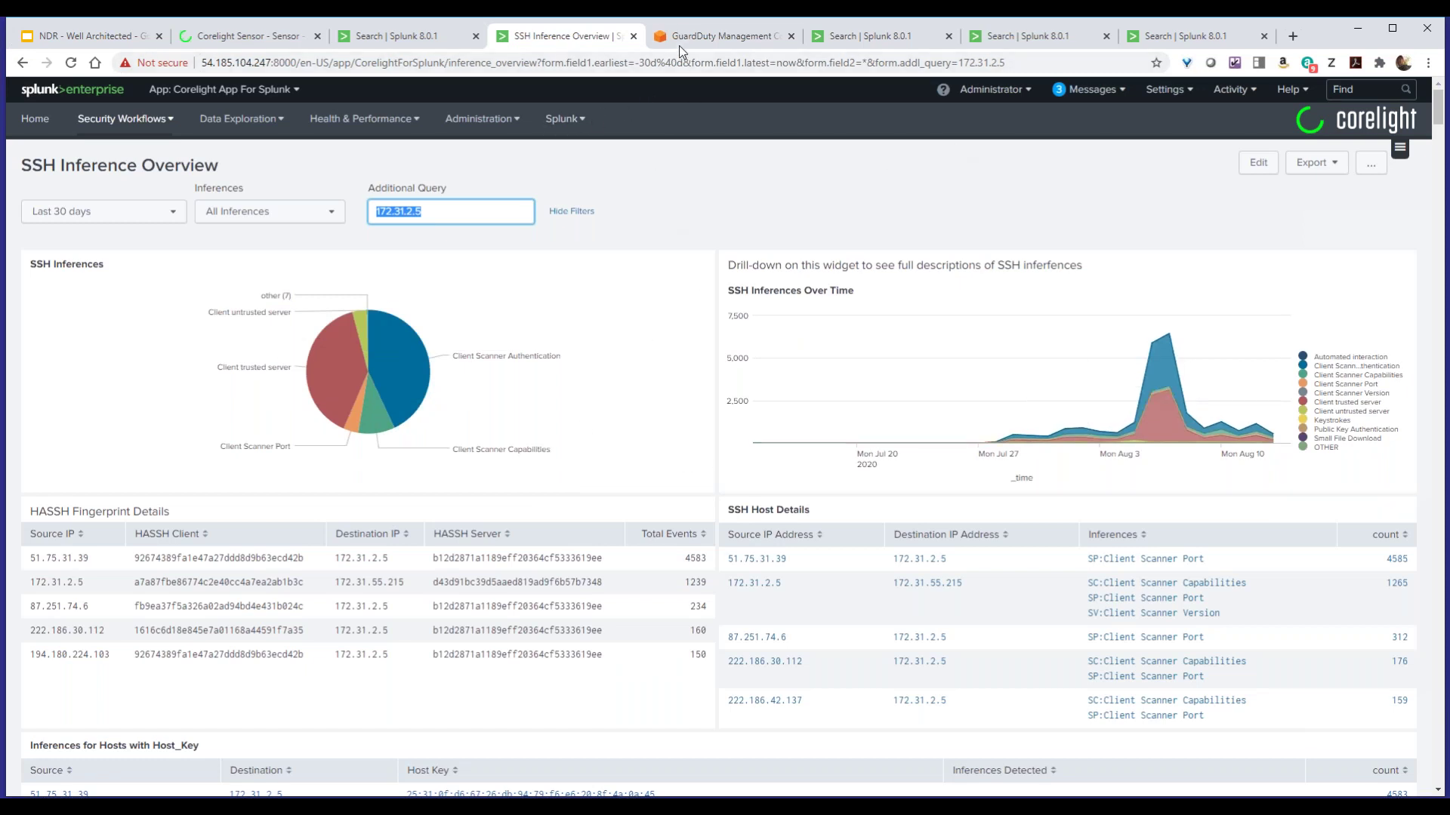
Review GuardDuty's Portscan and SSHBruteForce findings, then open the Corelight SSH search for 172.31.2.5
{"action": "left_click", "coordinate": [717, 35]}
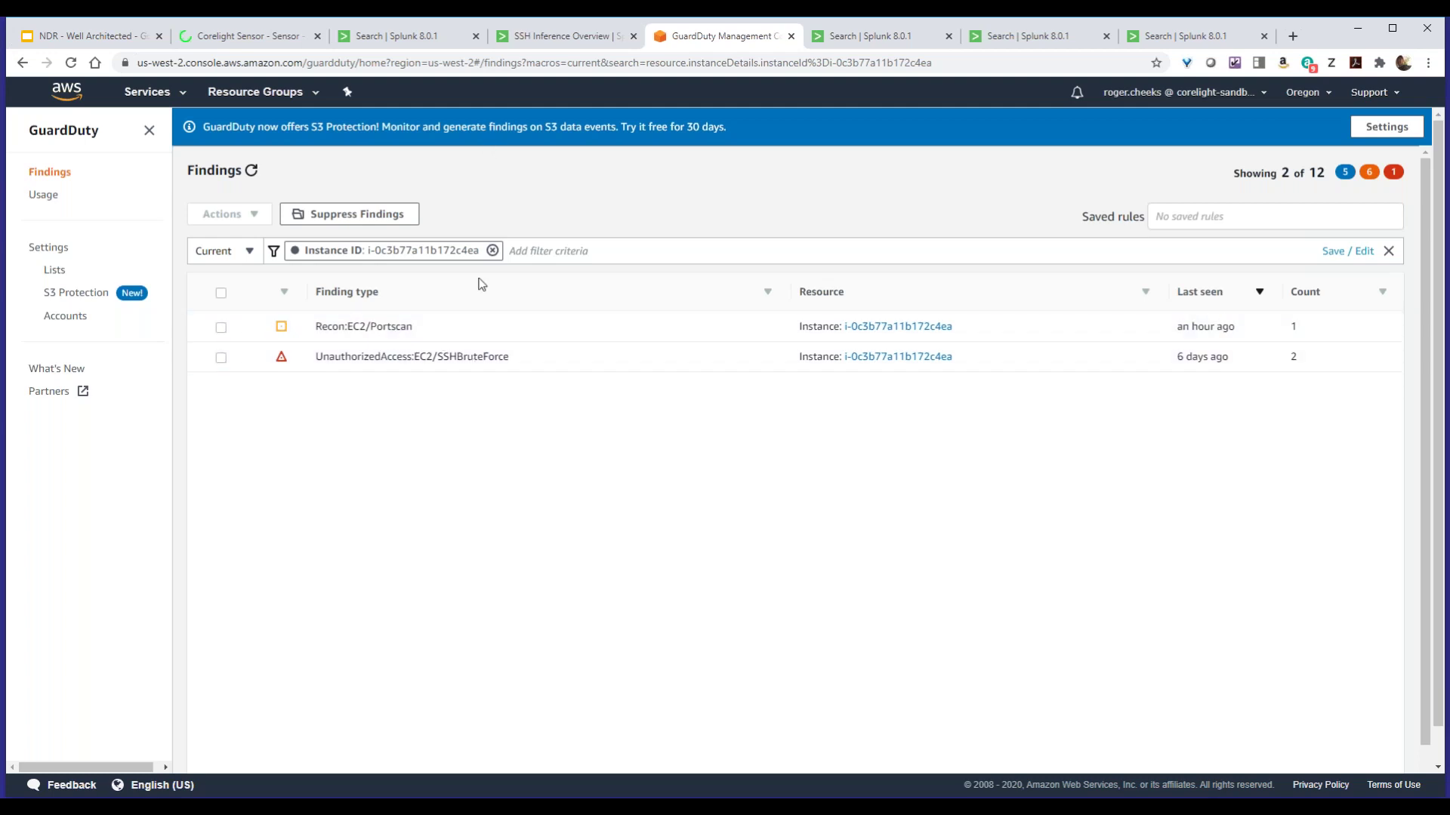
{"action": "left_click", "coordinate": [545, 36]}
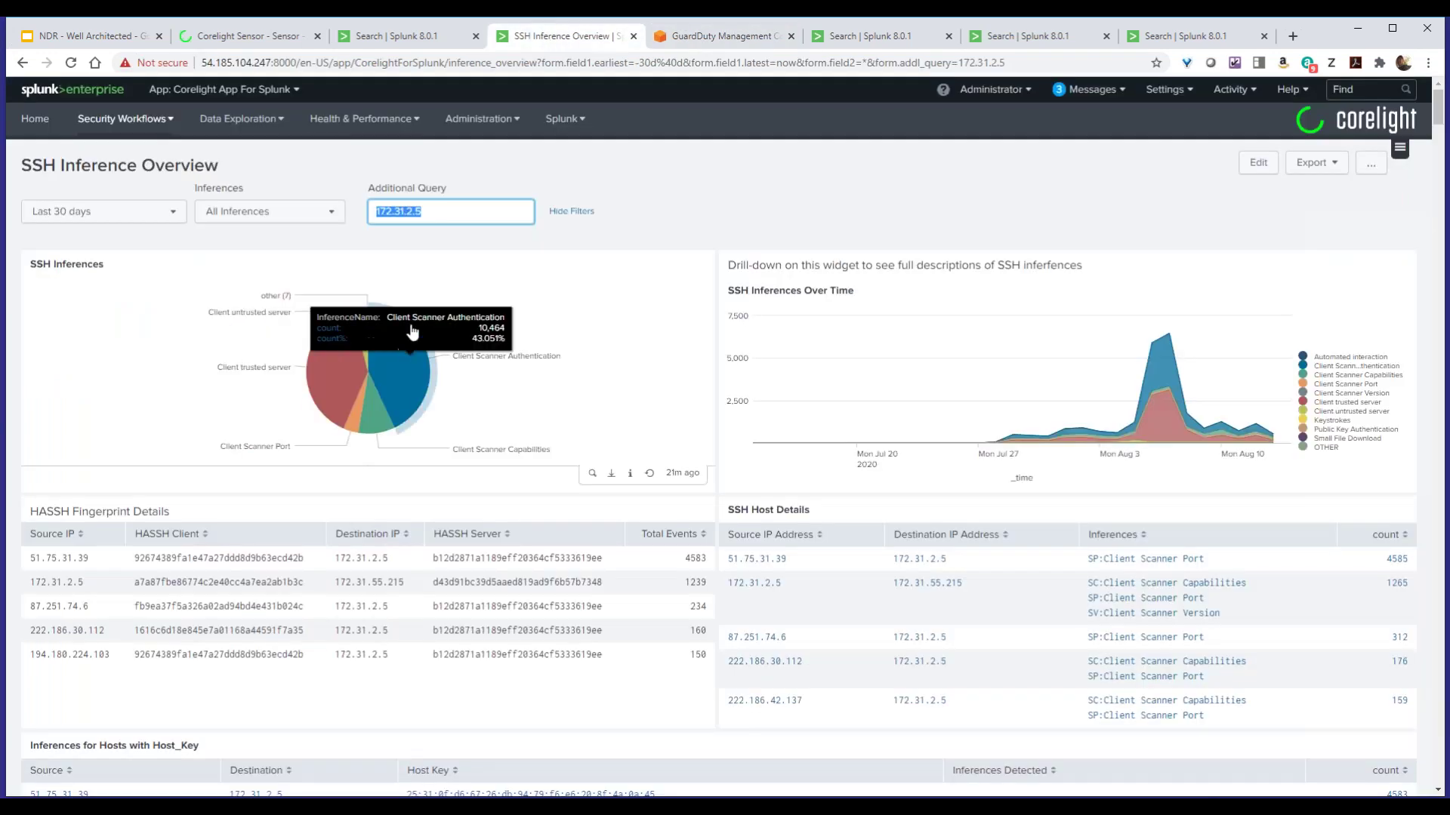
{"action": "left_click", "coordinate": [698, 38]}
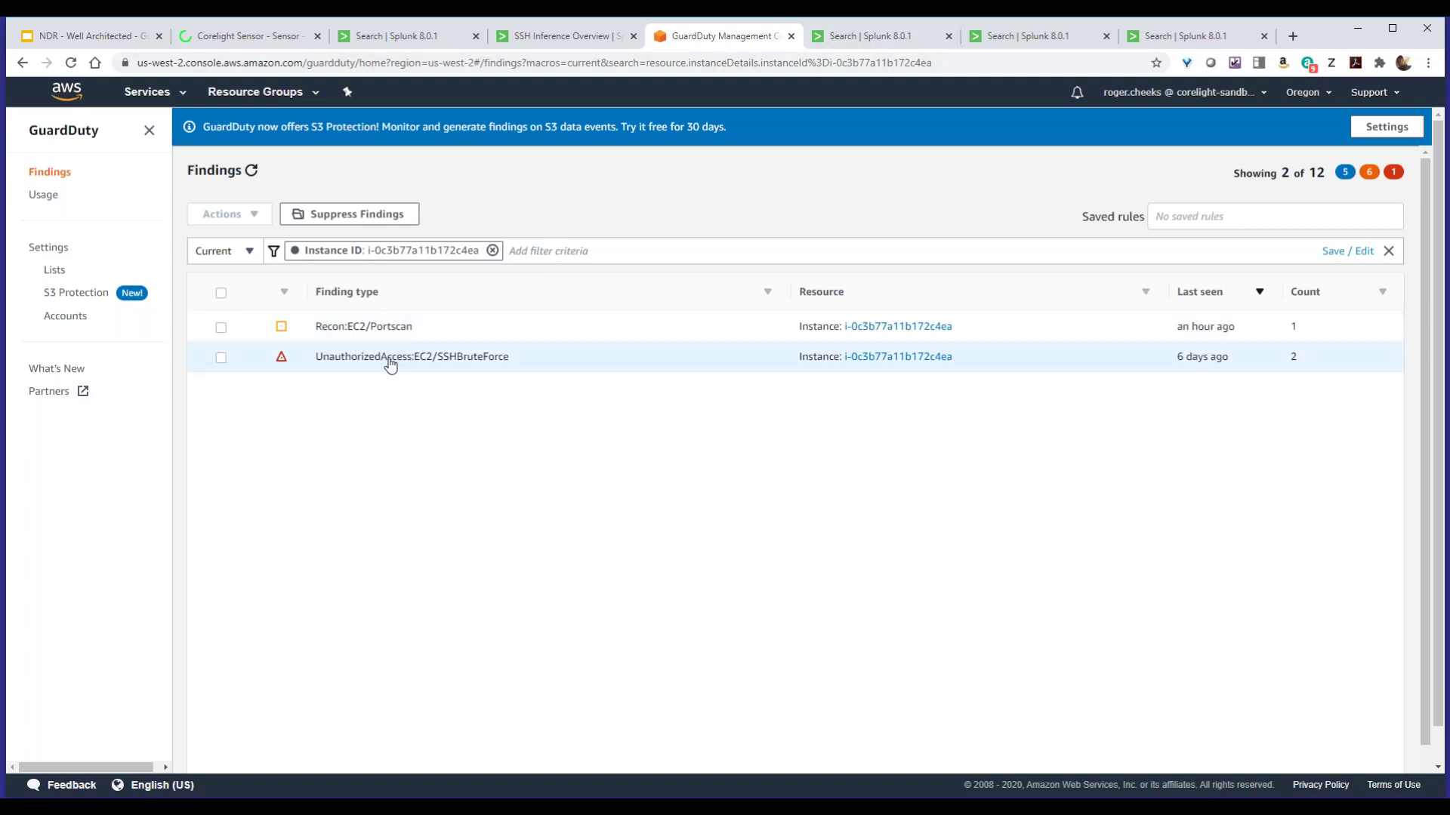
{"action": "left_click", "coordinate": [870, 34]}
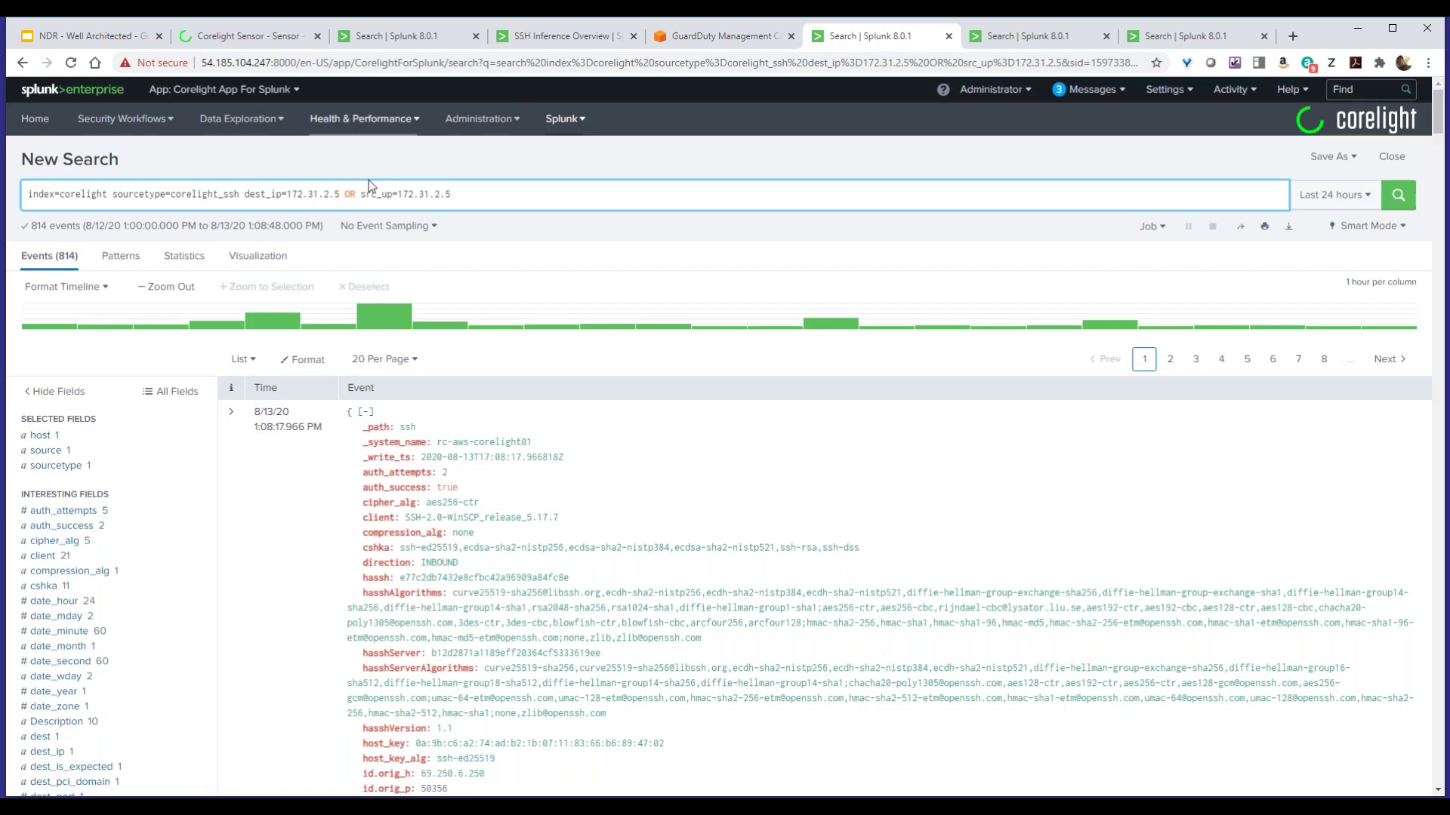
{"action": "left_click", "coordinate": [995, 44]}
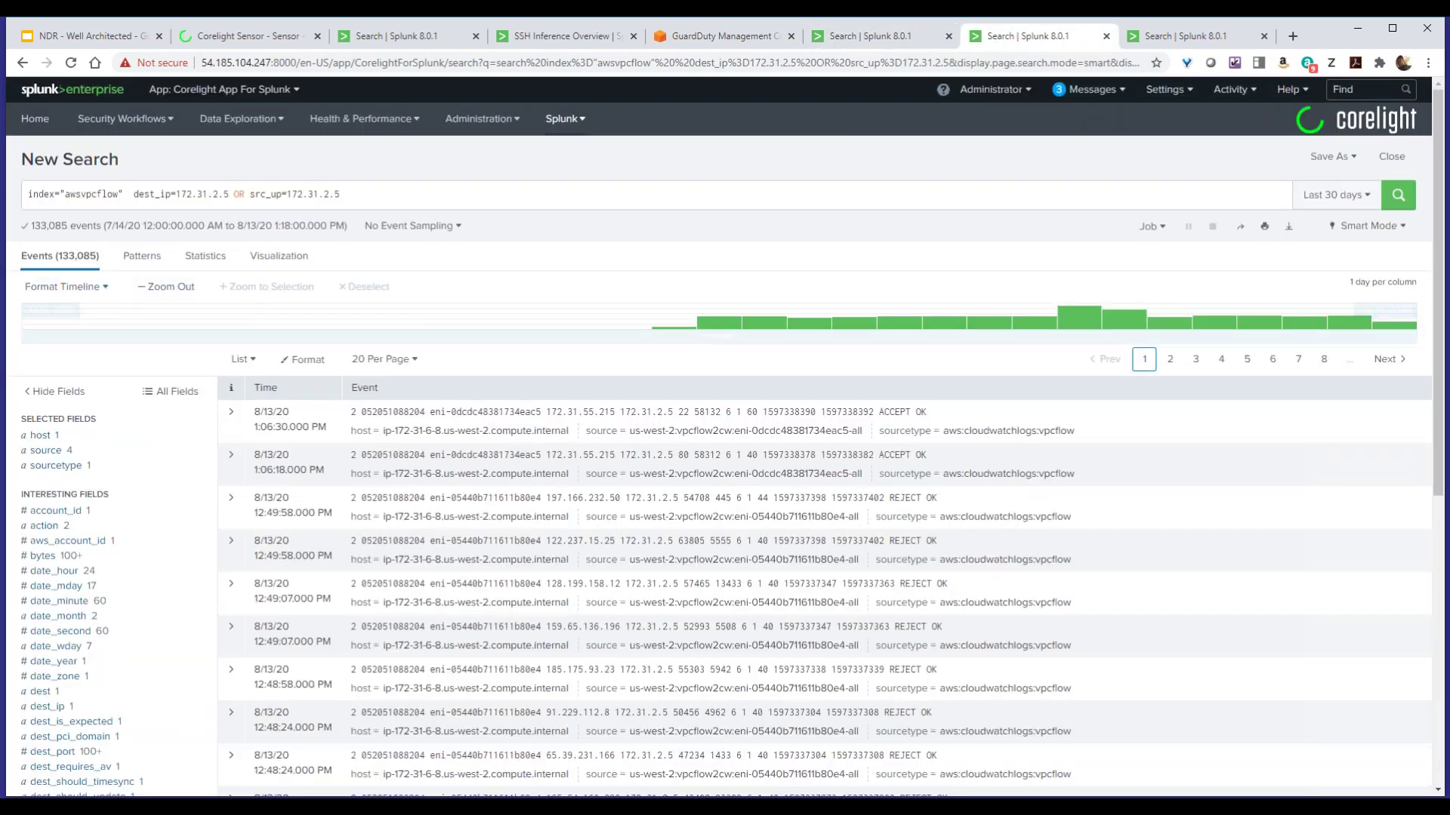
{"action": "scroll", "coordinate": [191, 415], "scroll_direction": "down", "scroll_amount": 2}
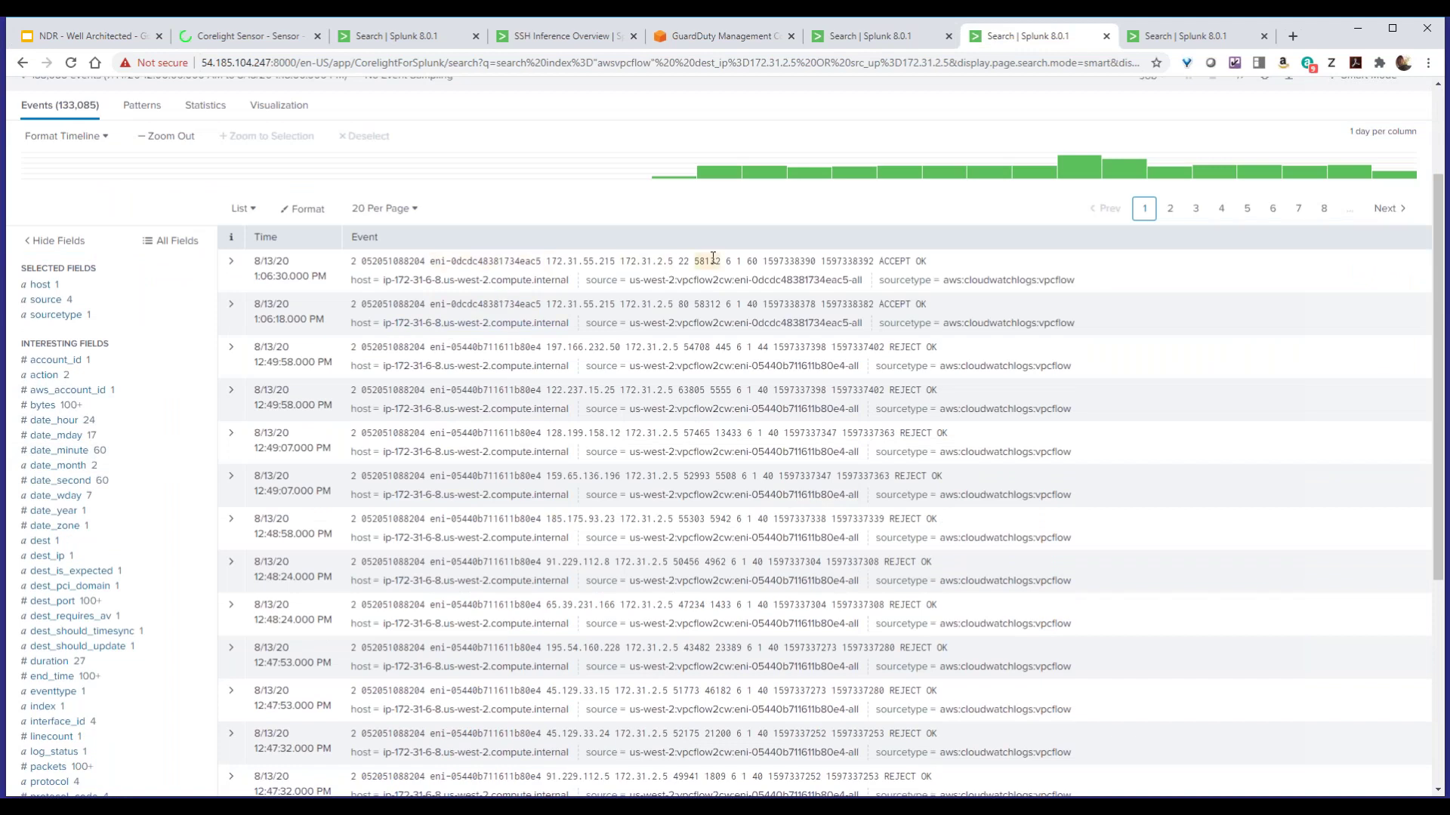
{"action": "left_click", "coordinate": [904, 39]}
{"action": "scroll", "coordinate": [643, 325], "scroll_direction": "down", "scroll_amount": 4}
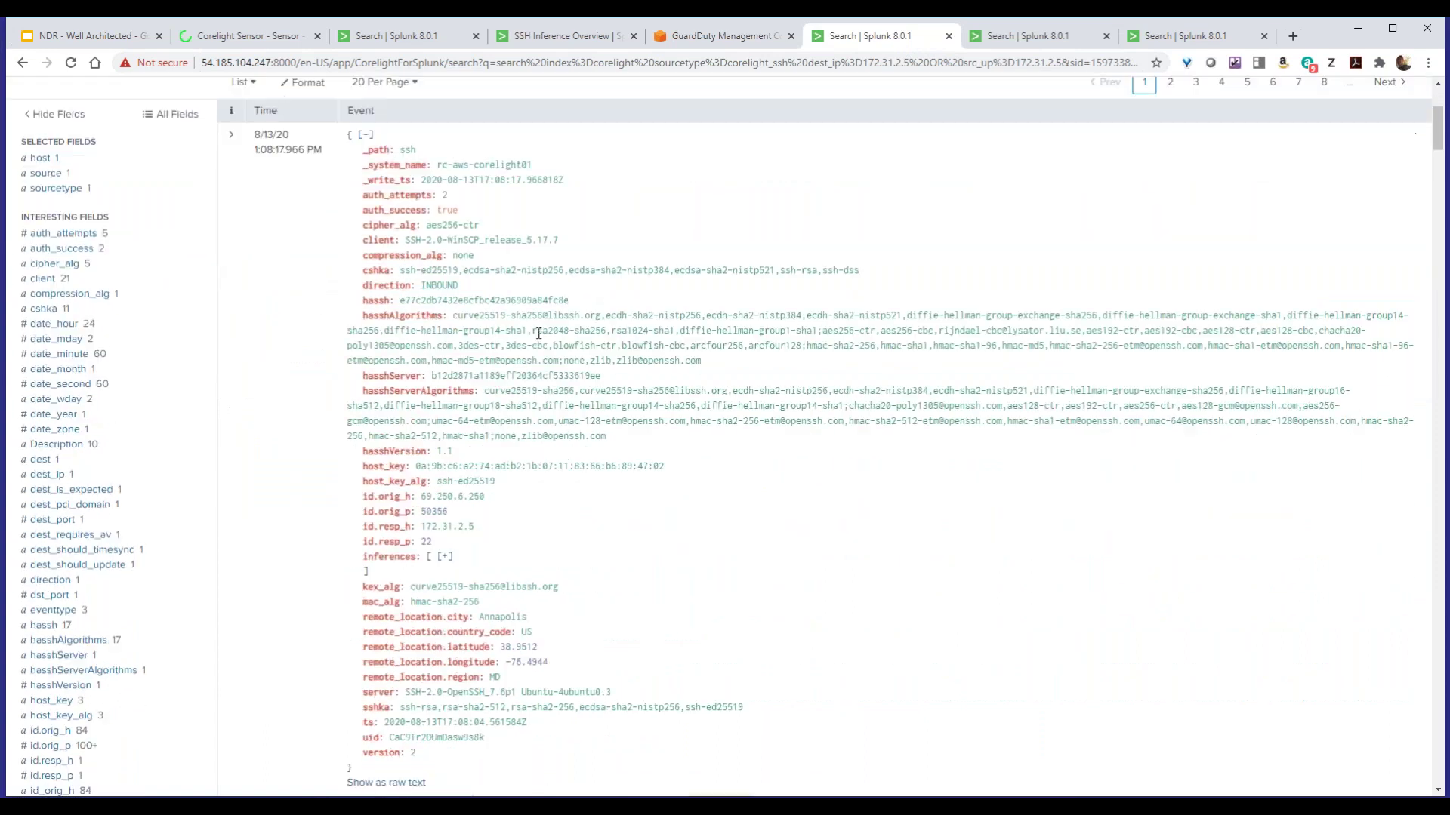
{"action": "scroll", "coordinate": [679, 141], "scroll_direction": "down", "scroll_amount": 2}
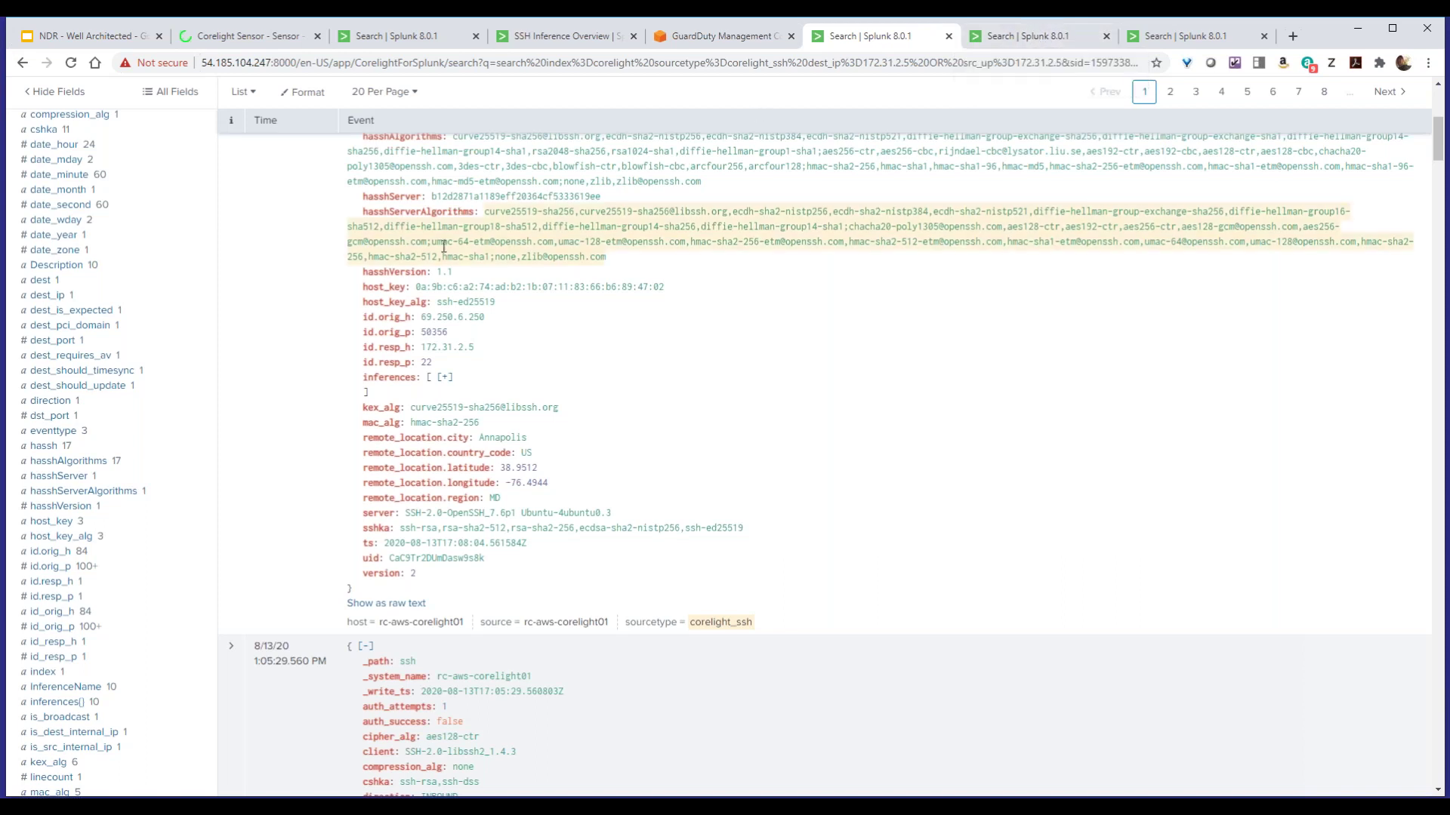
{"action": "scroll", "coordinate": [443, 246], "scroll_direction": "up", "scroll_amount": 6}
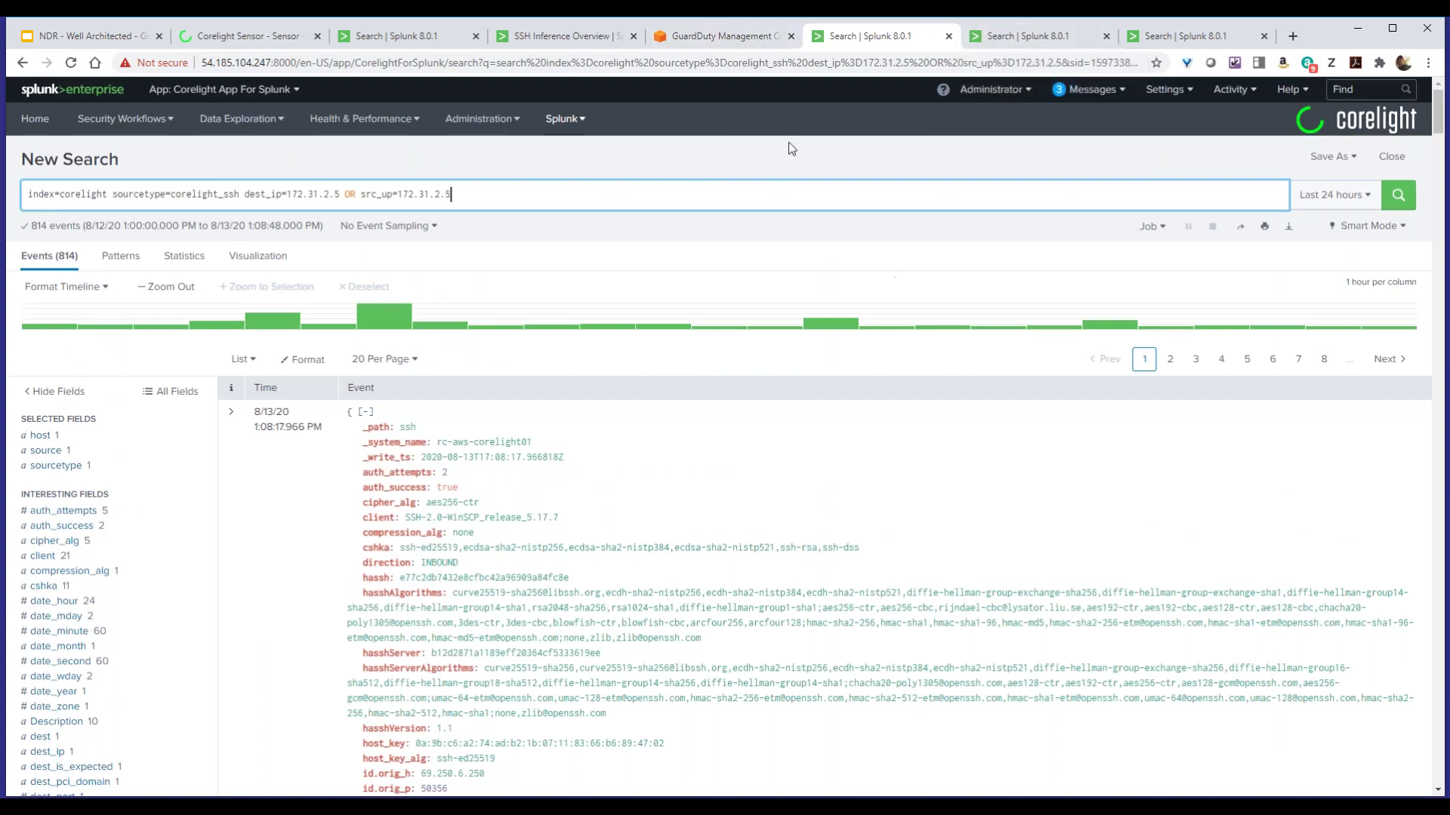
{"action": "left_click", "coordinate": [1004, 37]}
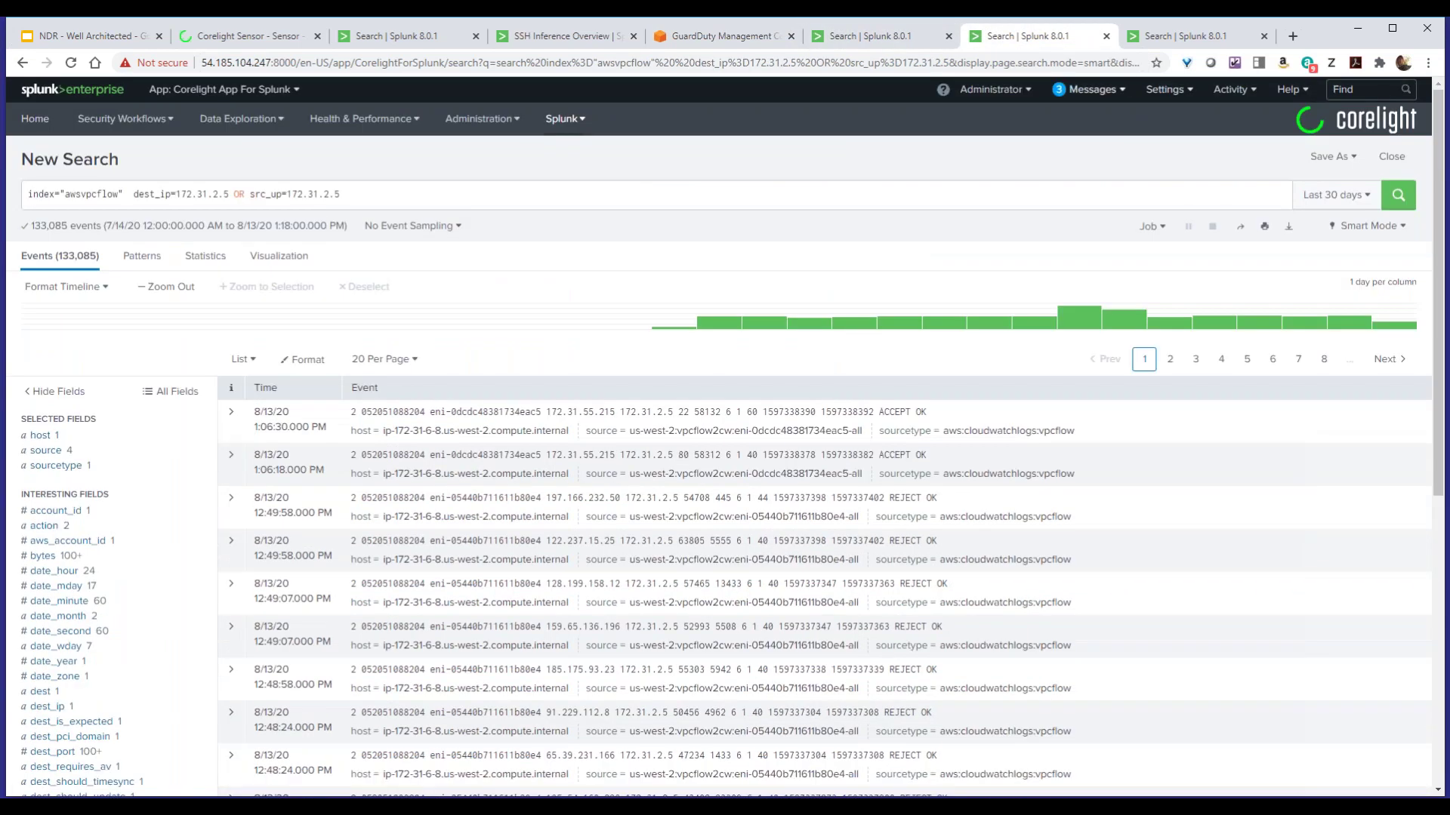
Open the non-SSH port-22 connection search, highlight that query condition, and show src_ip values
{"action": "left_click", "coordinate": [1148, 39]}
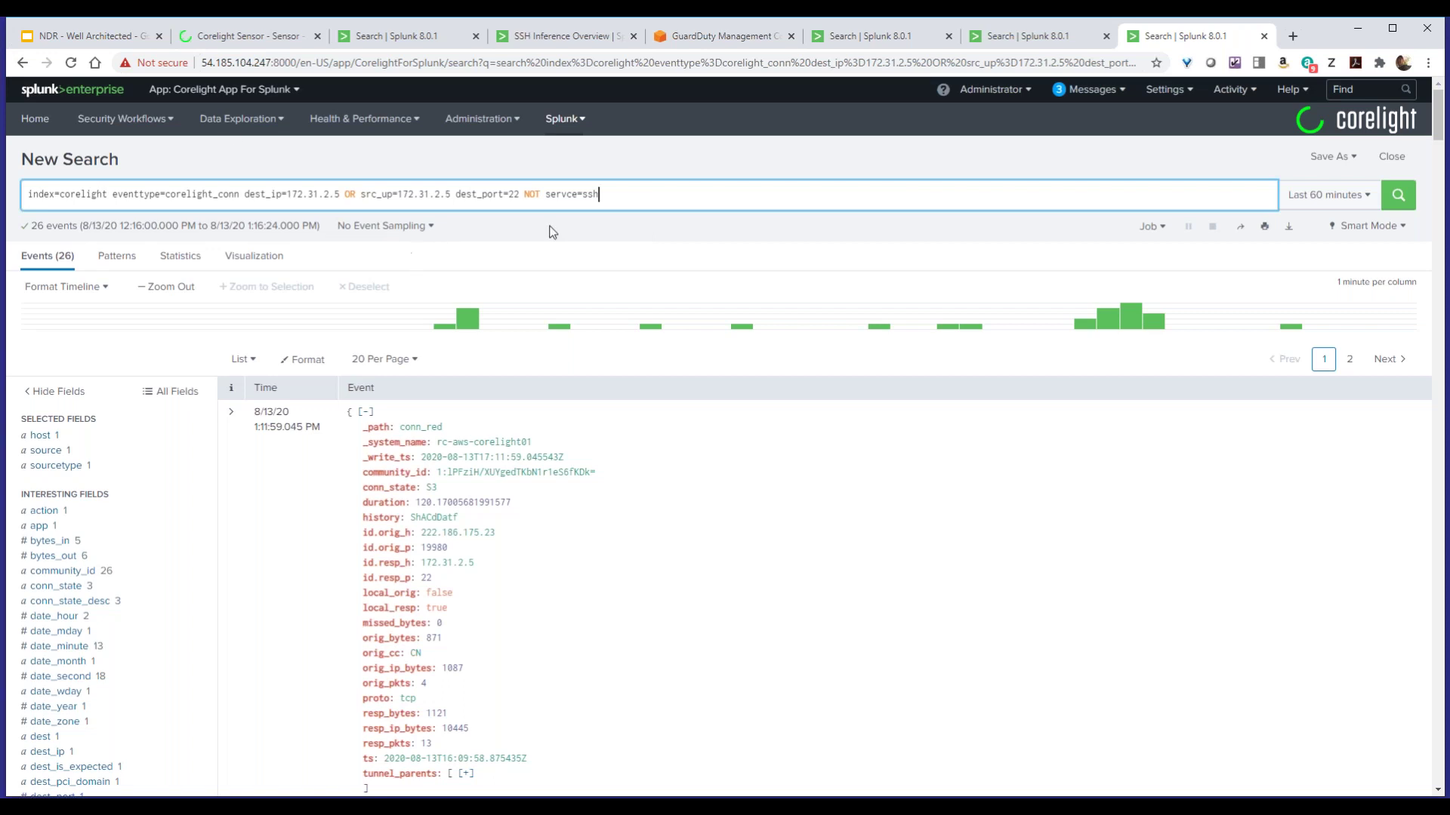
{"action": "left_click_drag", "start_coordinate": [454, 197], "coordinate": [619, 200]}
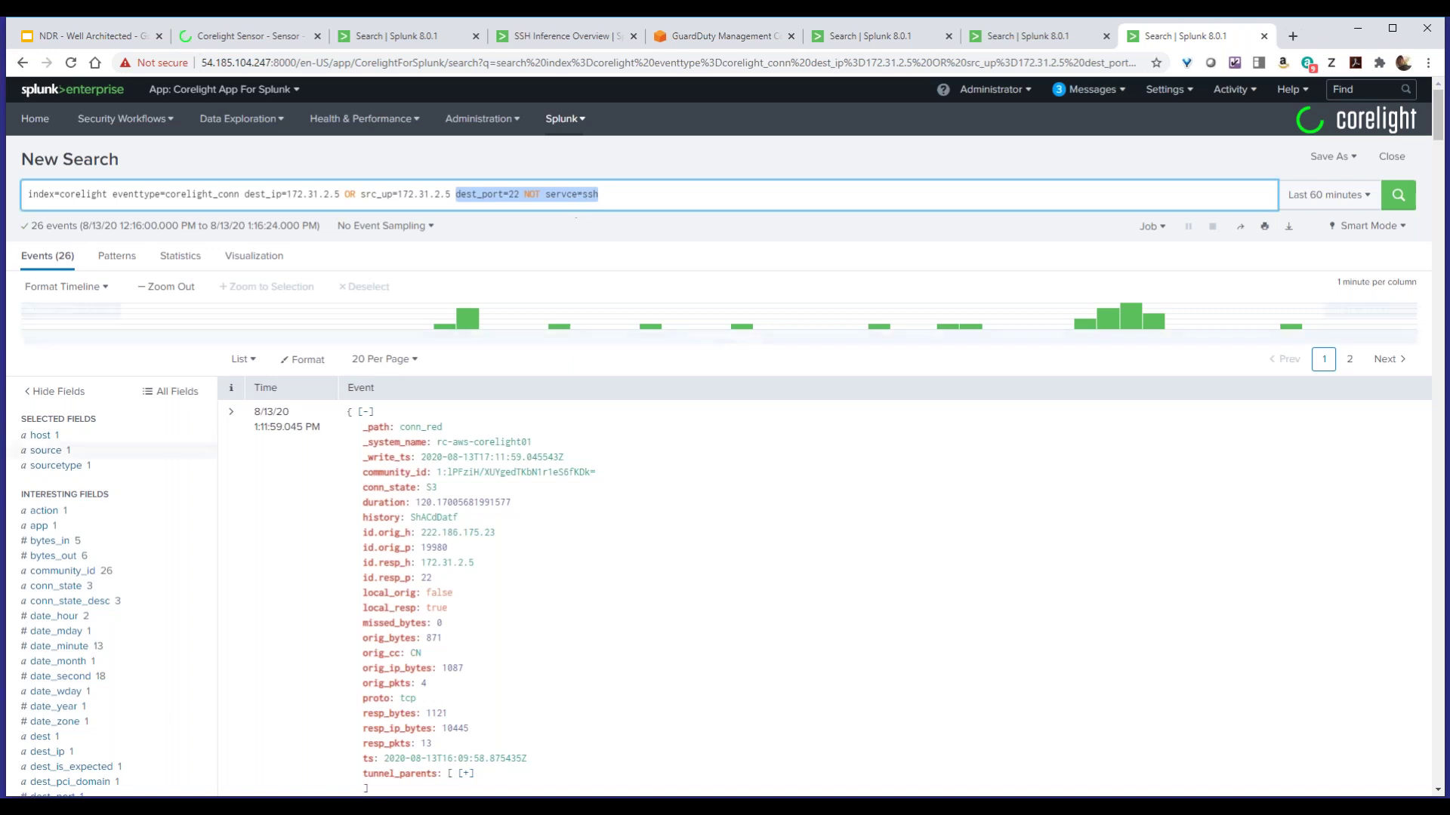
{"action": "scroll", "coordinate": [181, 378], "scroll_direction": "down", "scroll_amount": 4}
{"action": "scroll", "coordinate": [173, 378], "scroll_direction": "down", "scroll_amount": 5}
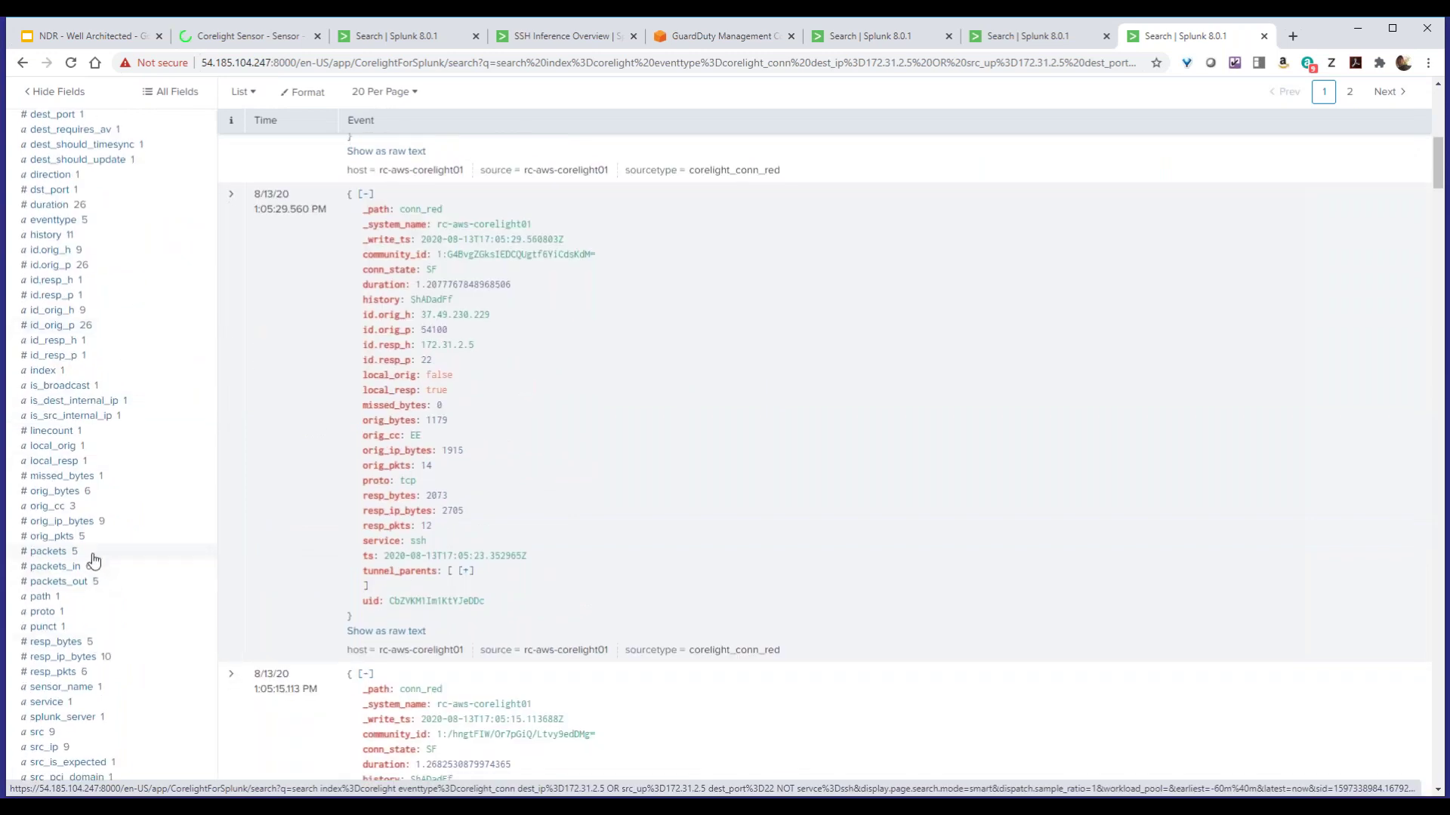
{"action": "scroll", "coordinate": [92, 574], "scroll_direction": "down", "scroll_amount": 2}
{"action": "left_click", "coordinate": [45, 598]}
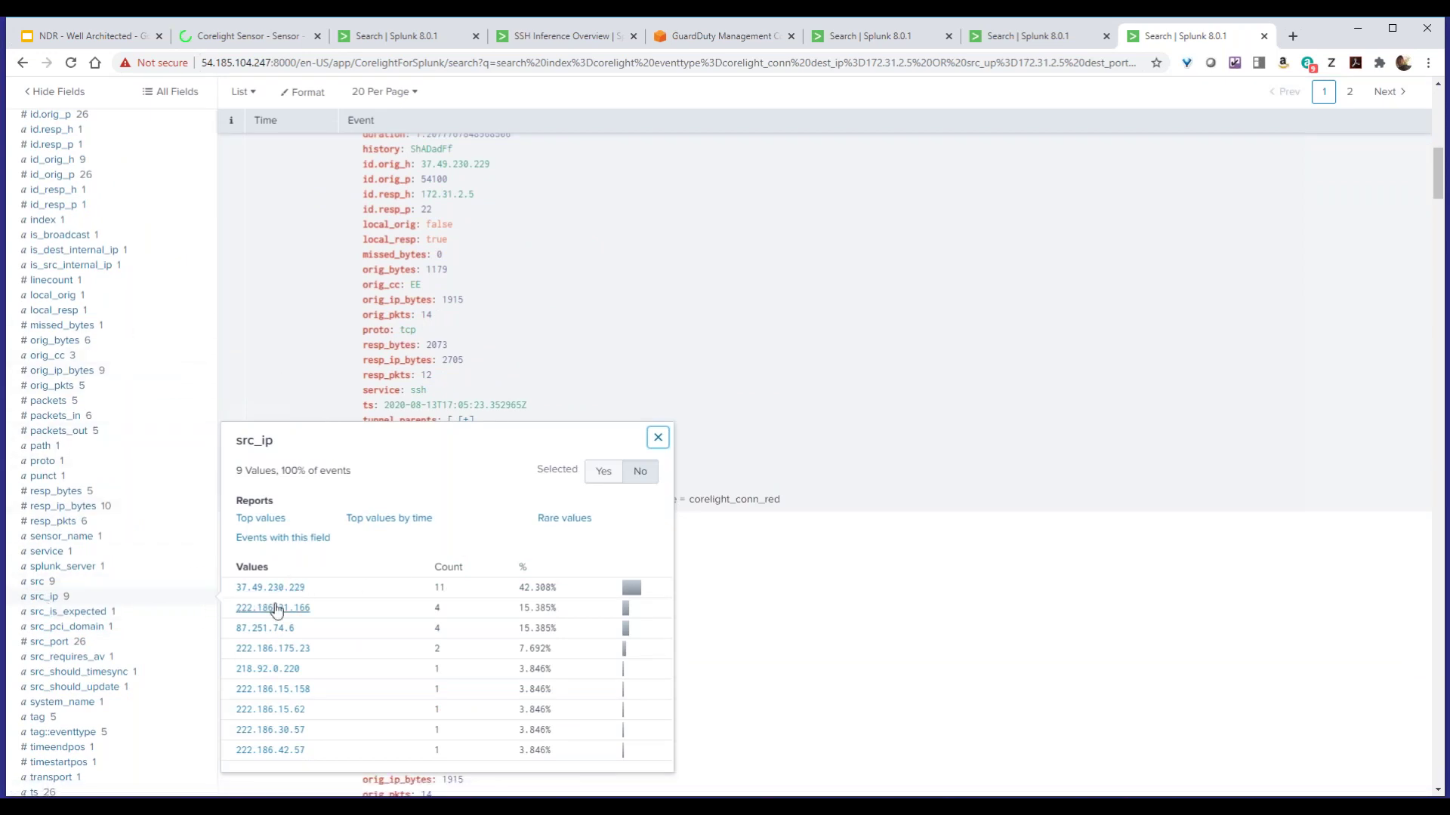
Clear the query highlight and place the cursor before the port-22 condition
{"action": "scroll", "coordinate": [91, 438], "scroll_direction": "up", "scroll_amount": 2}
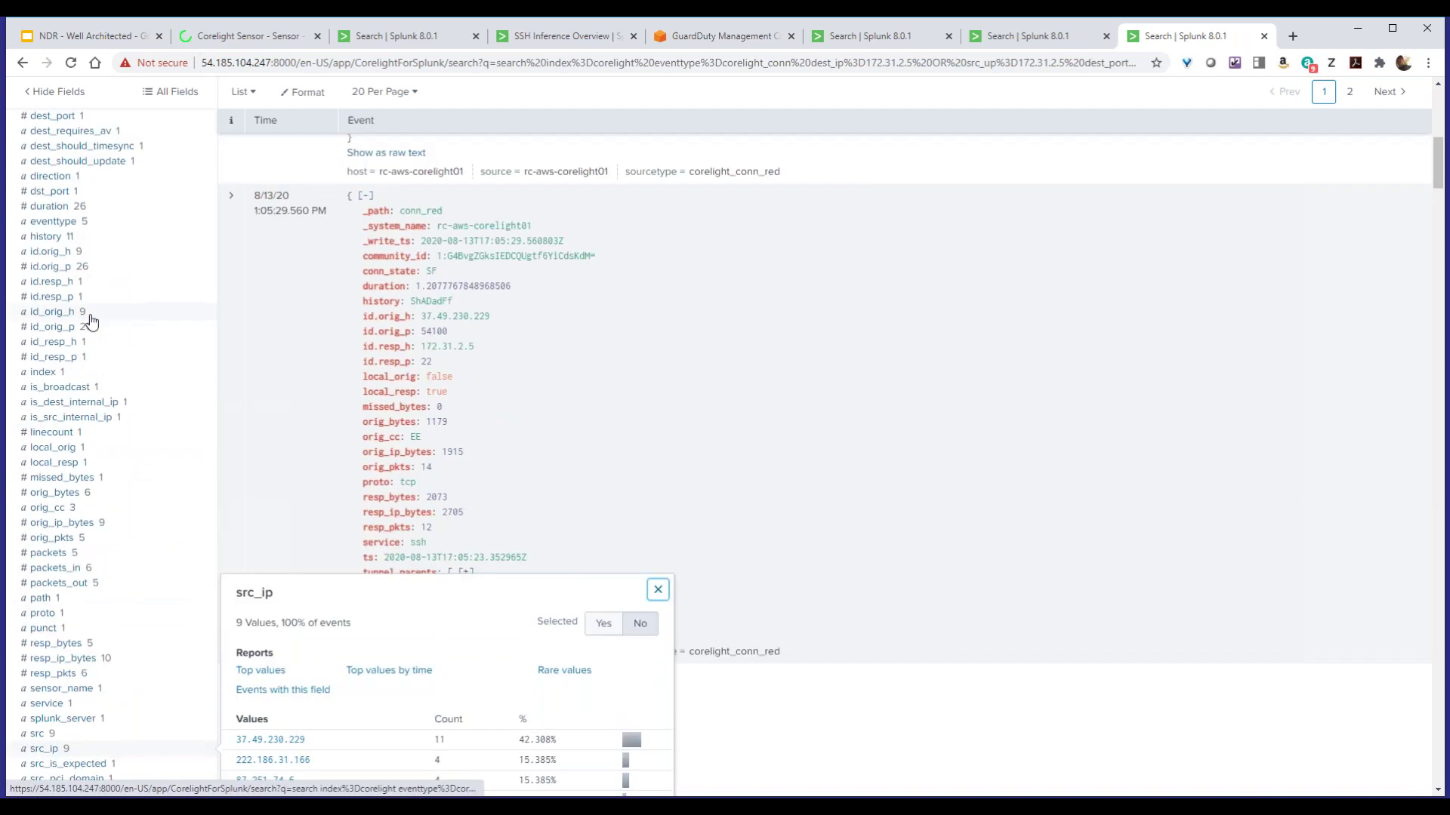
{"action": "scroll", "coordinate": [91, 321], "scroll_direction": "up", "scroll_amount": 7}
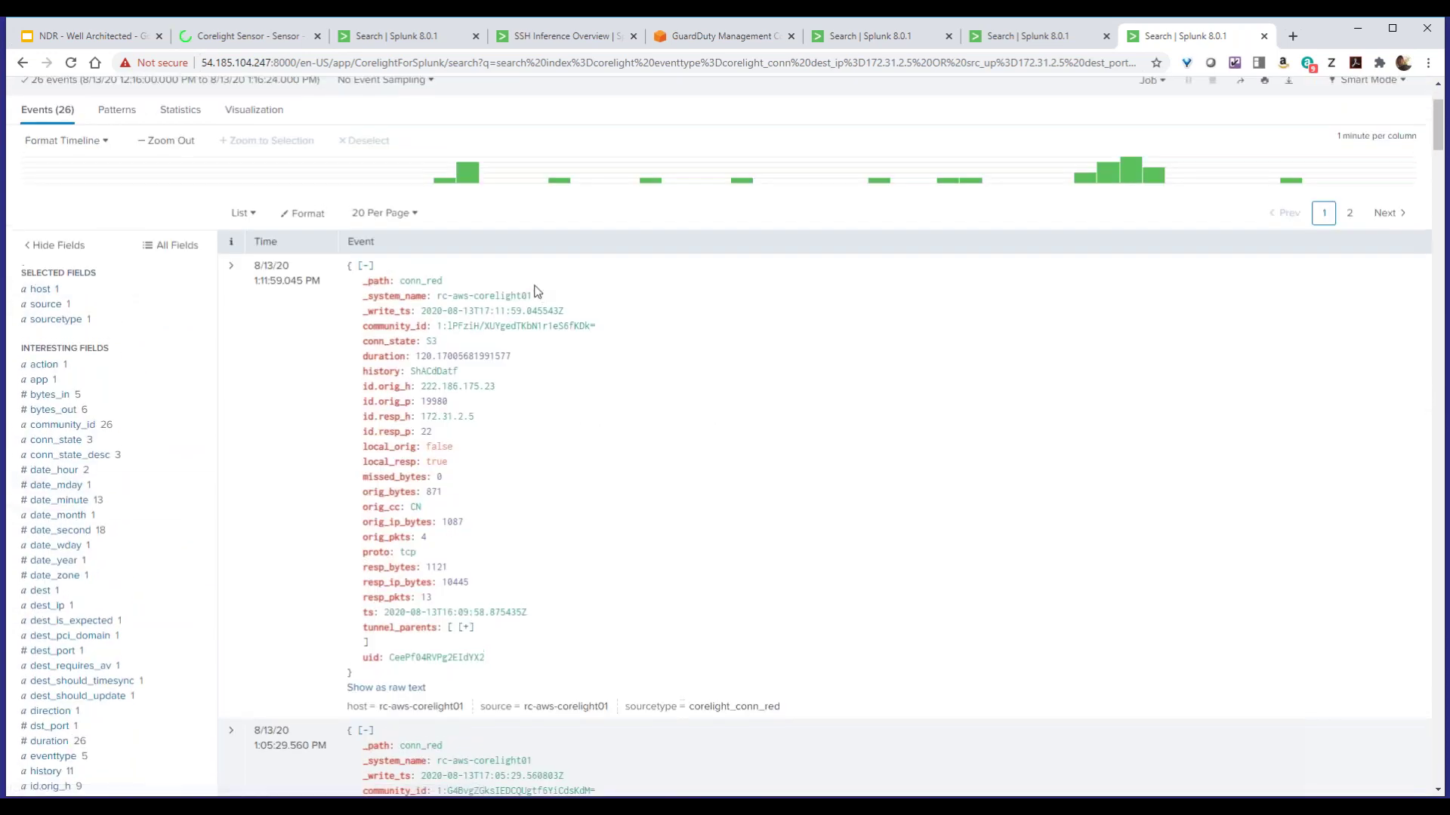
{"action": "scroll", "coordinate": [536, 291], "scroll_direction": "up", "scroll_amount": 2}
{"action": "left_click", "coordinate": [624, 197]}
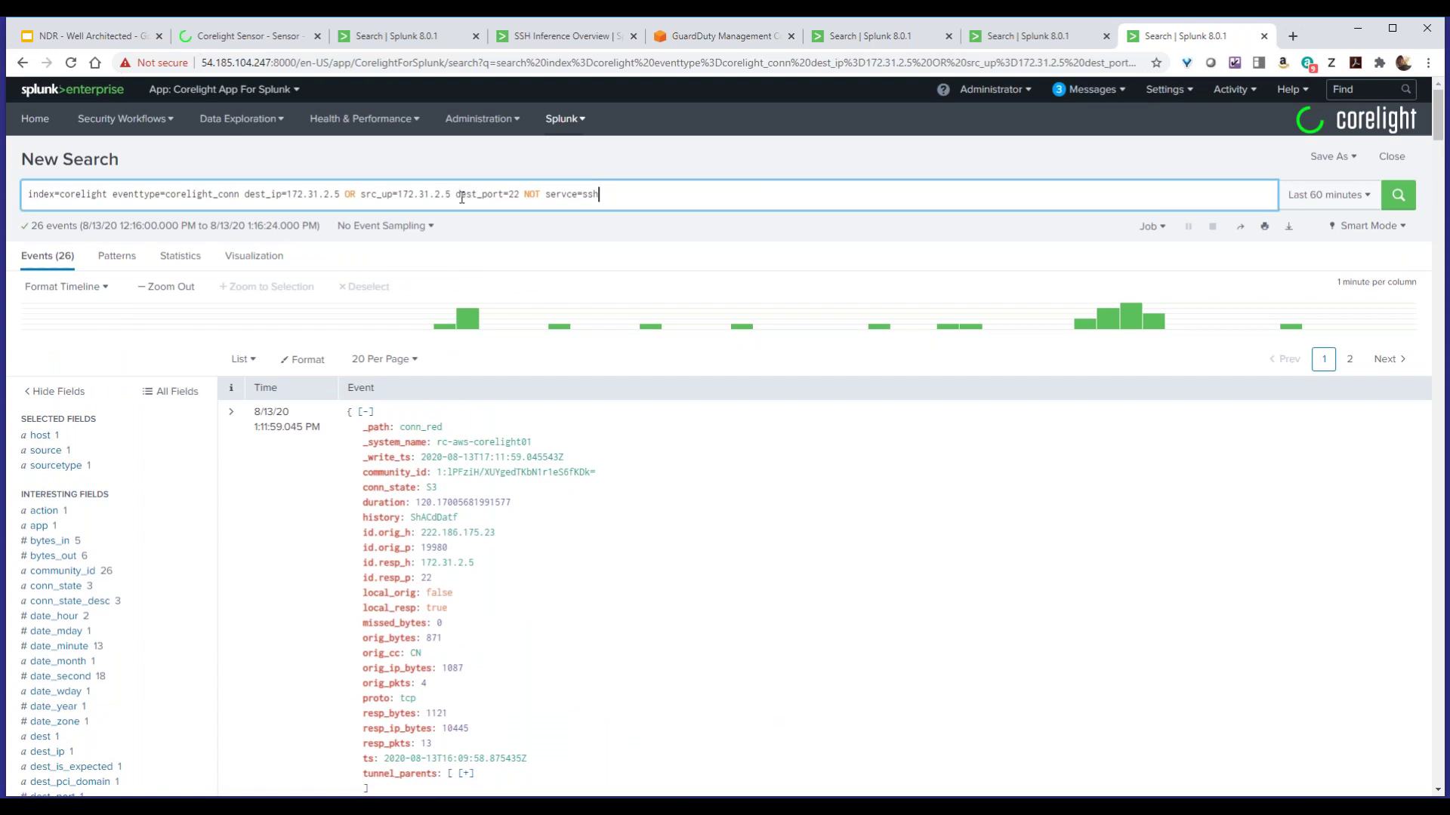
{"action": "left_click", "coordinate": [455, 201]}
Present the closing slides through 'Thank You', then exit and return to the SSH Inference Overview
{"action": "left_click", "coordinate": [79, 40]}
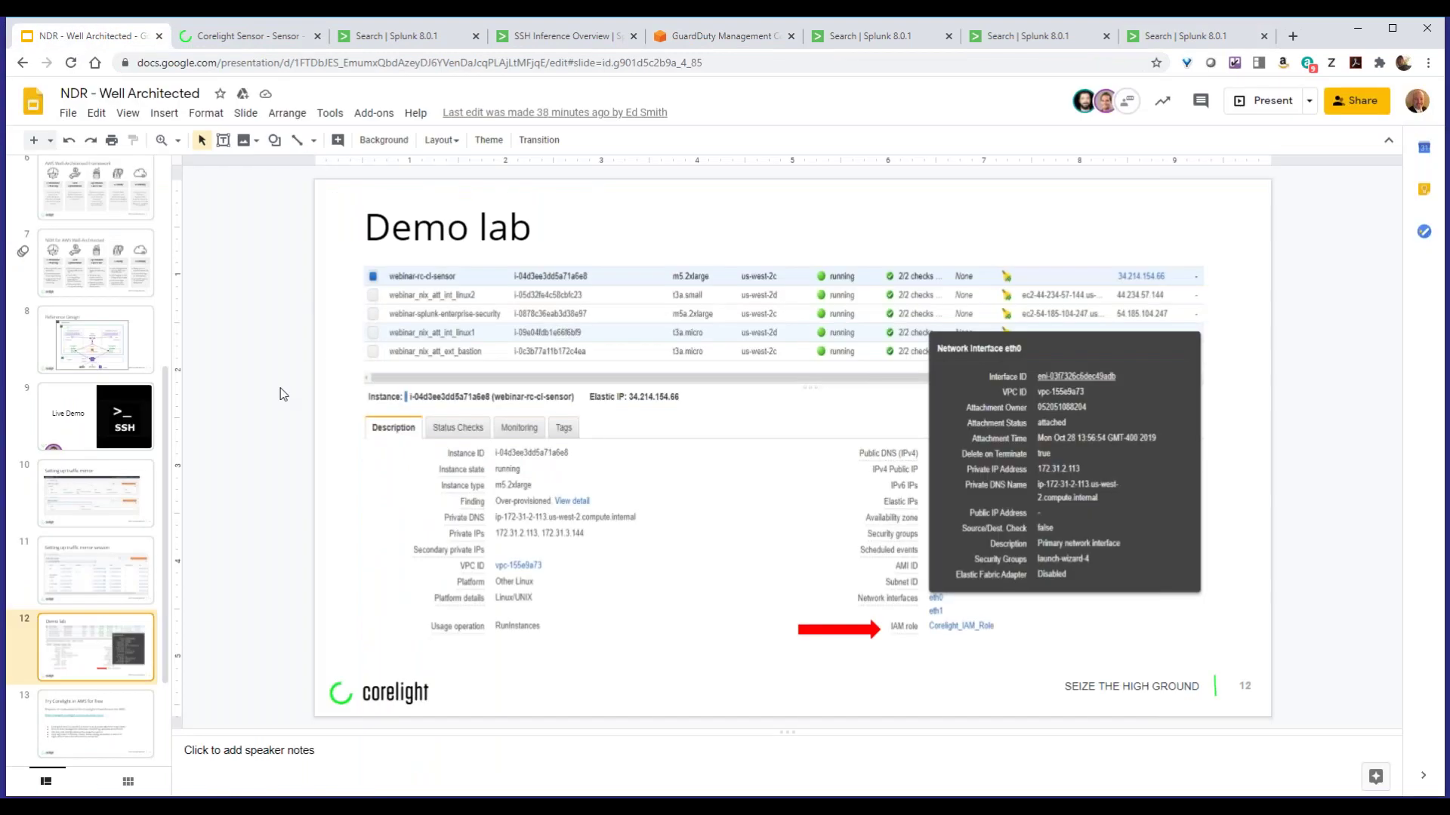
{"action": "left_click", "coordinate": [1275, 111]}
{"action": "key", "text": "Right"}
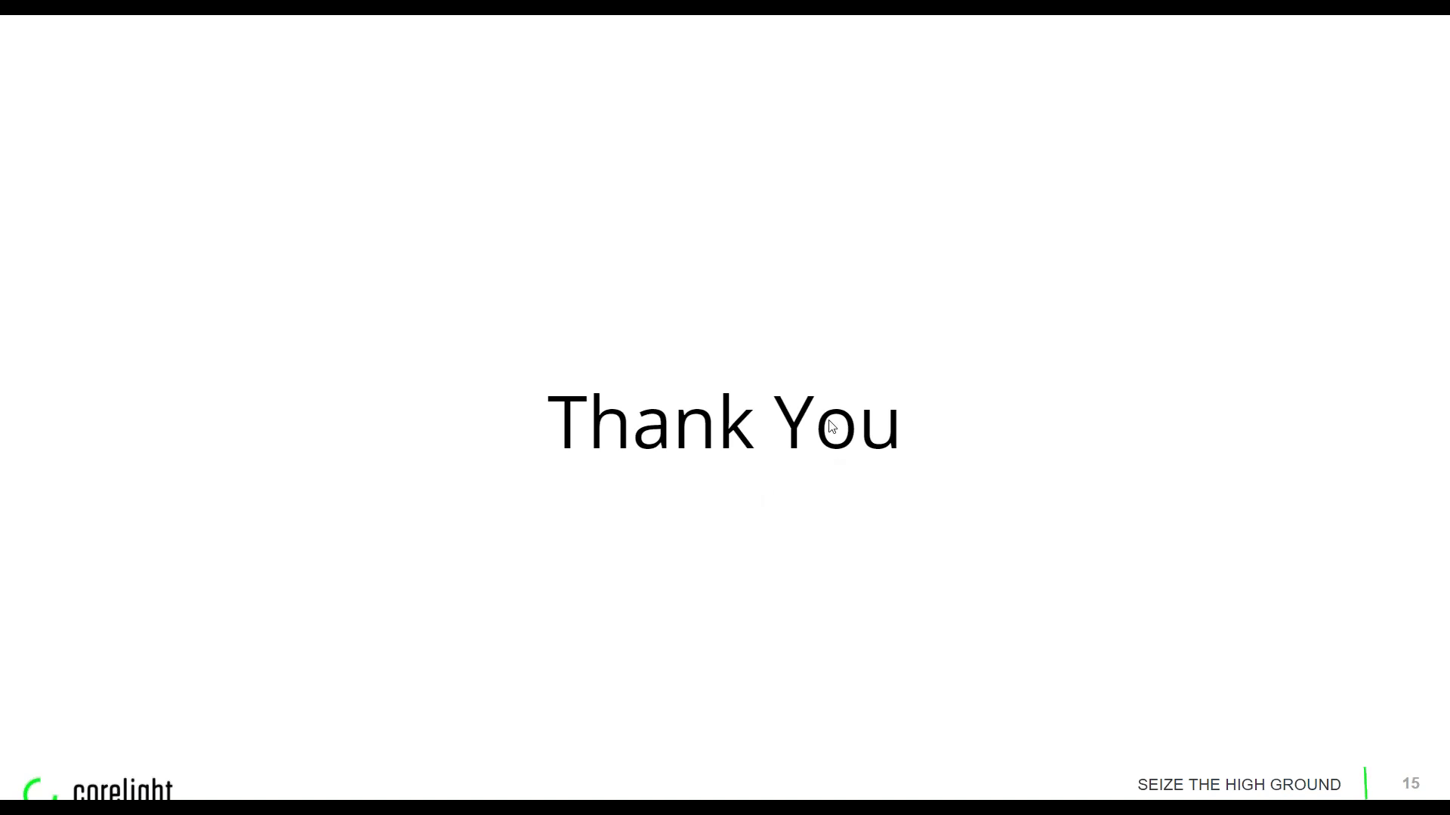
{"action": "key", "text": "Escape"}
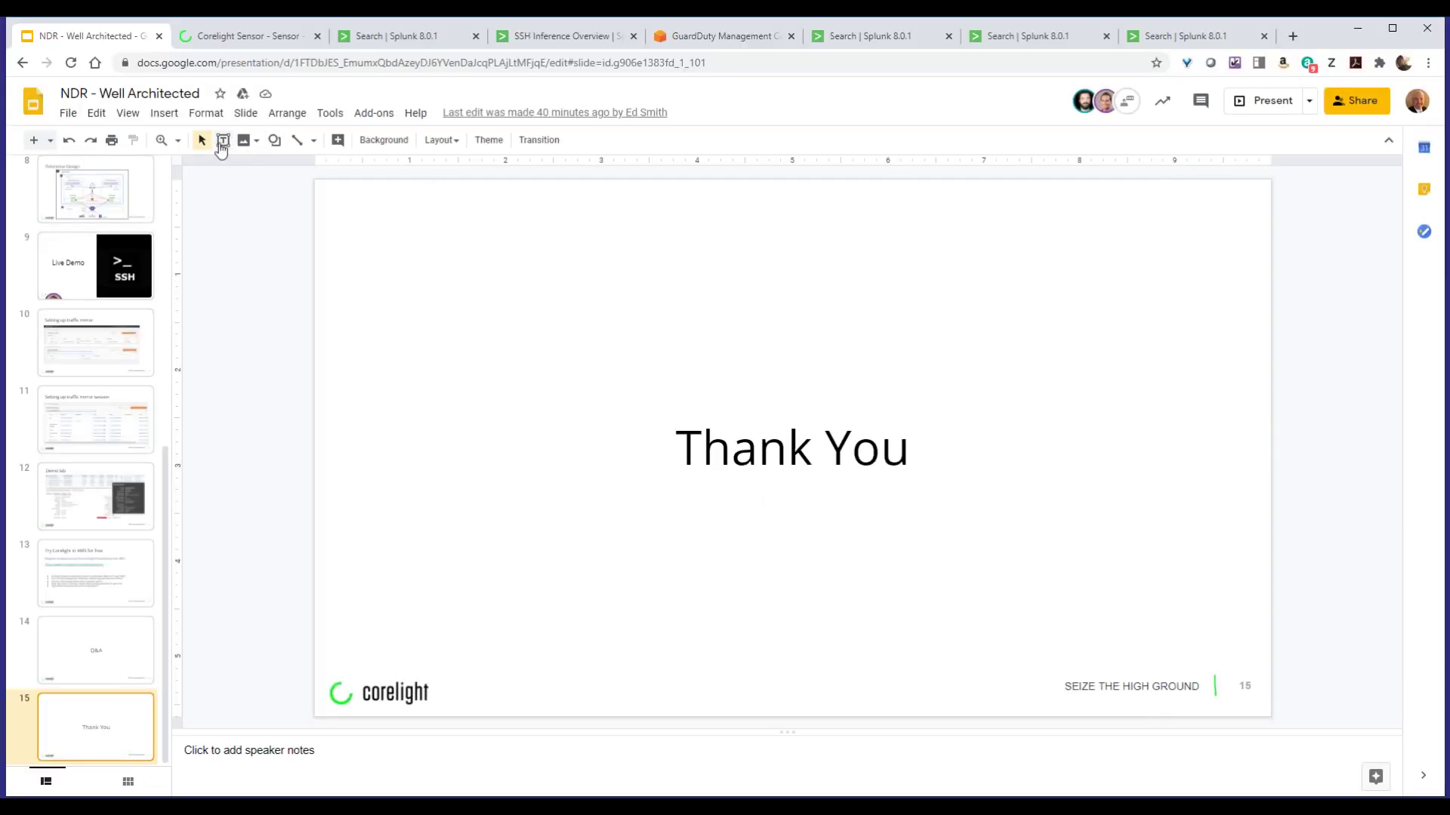
{"action": "left_click", "coordinate": [553, 36]}
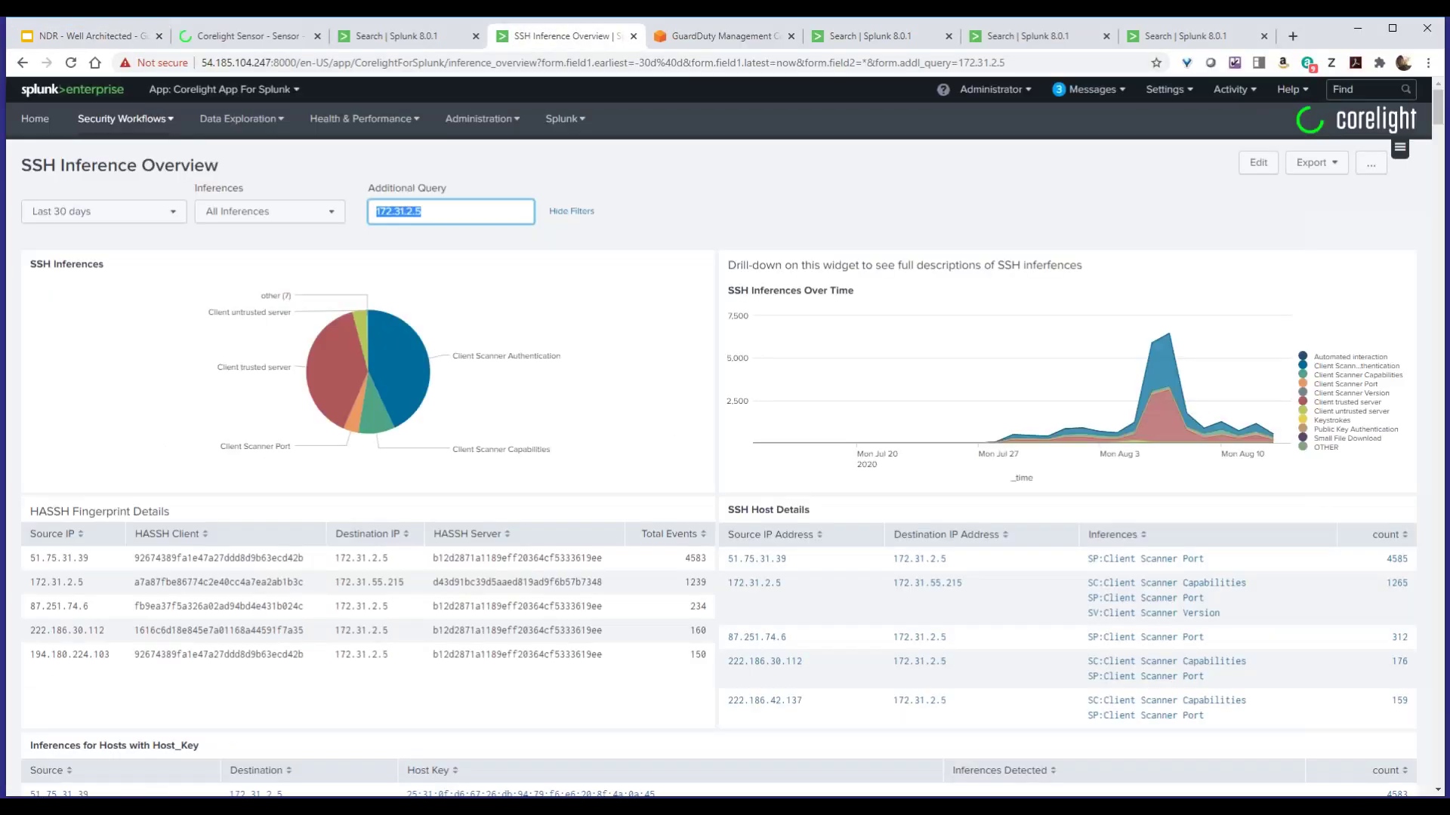
On the 172.31.2.5 SSH search, show InferenceName's top values, led by Client Scanner Authentication (470)
{"action": "left_click", "coordinate": [884, 30]}
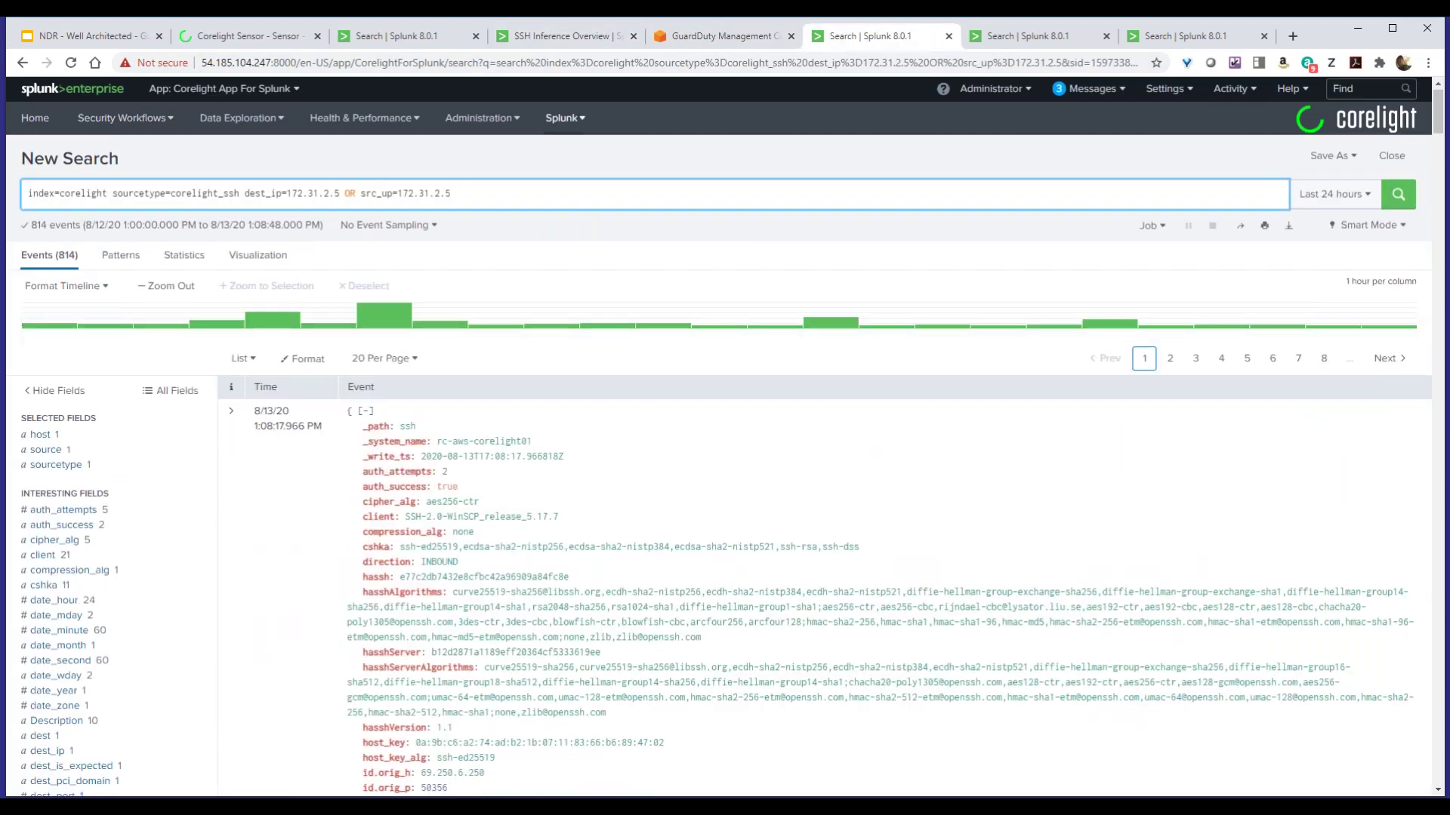
{"action": "scroll", "coordinate": [214, 320], "scroll_direction": "down", "scroll_amount": 3}
{"action": "scroll", "coordinate": [246, 214], "scroll_direction": "up", "scroll_amount": 3}
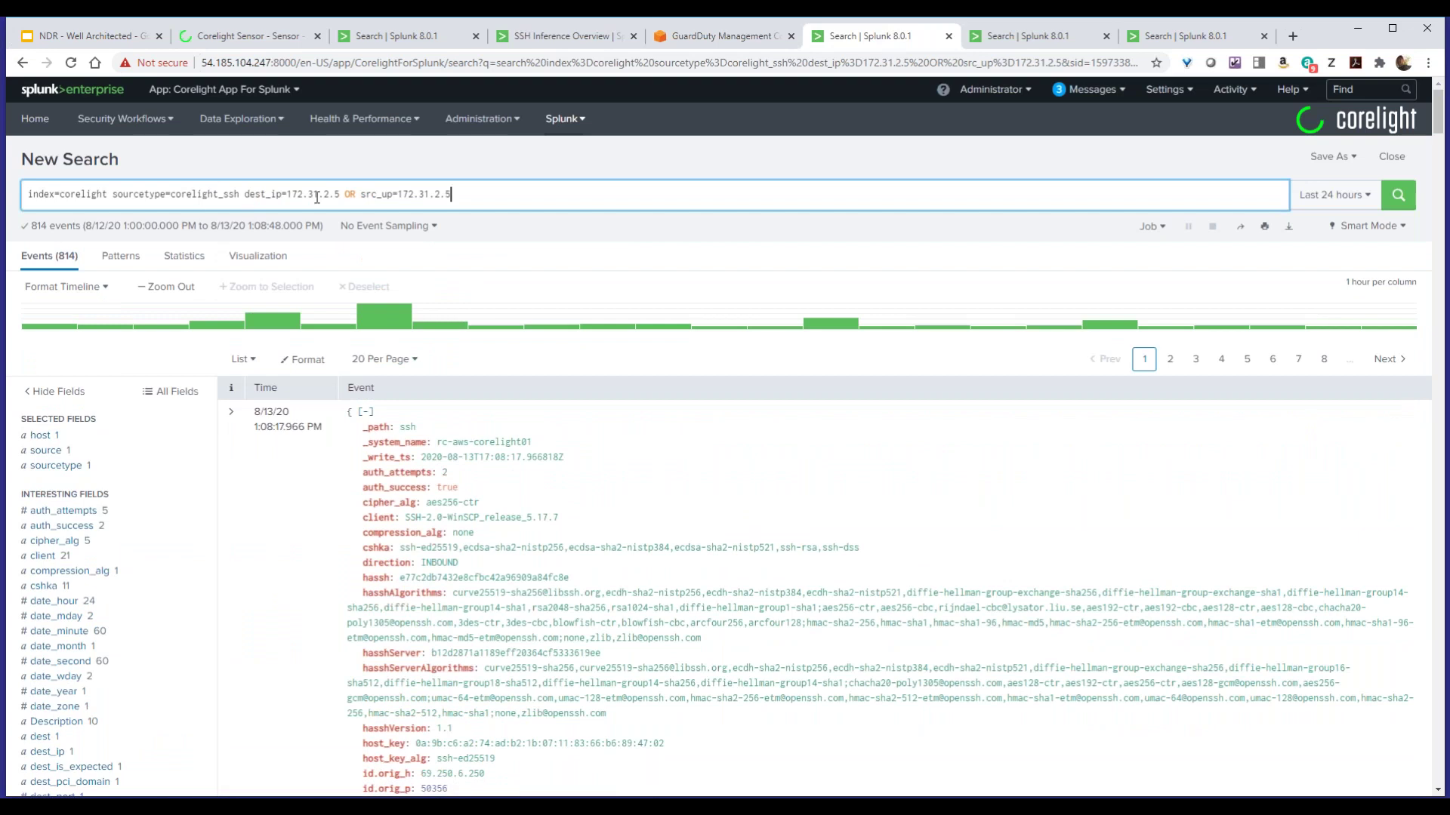
{"action": "scroll", "coordinate": [188, 215], "scroll_direction": "down", "scroll_amount": 5}
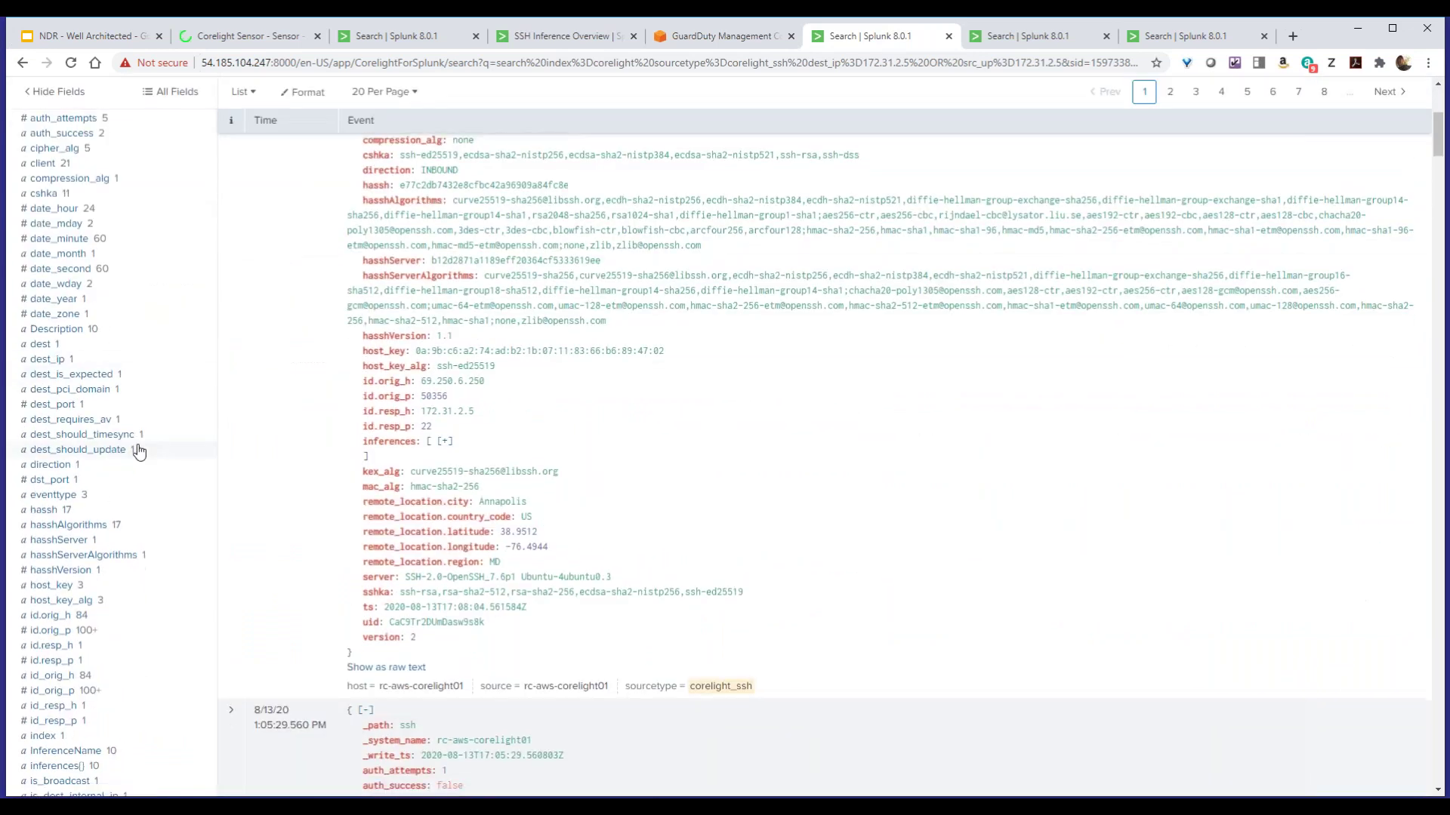
{"action": "scroll", "coordinate": [138, 451], "scroll_direction": "down", "scroll_amount": 2}
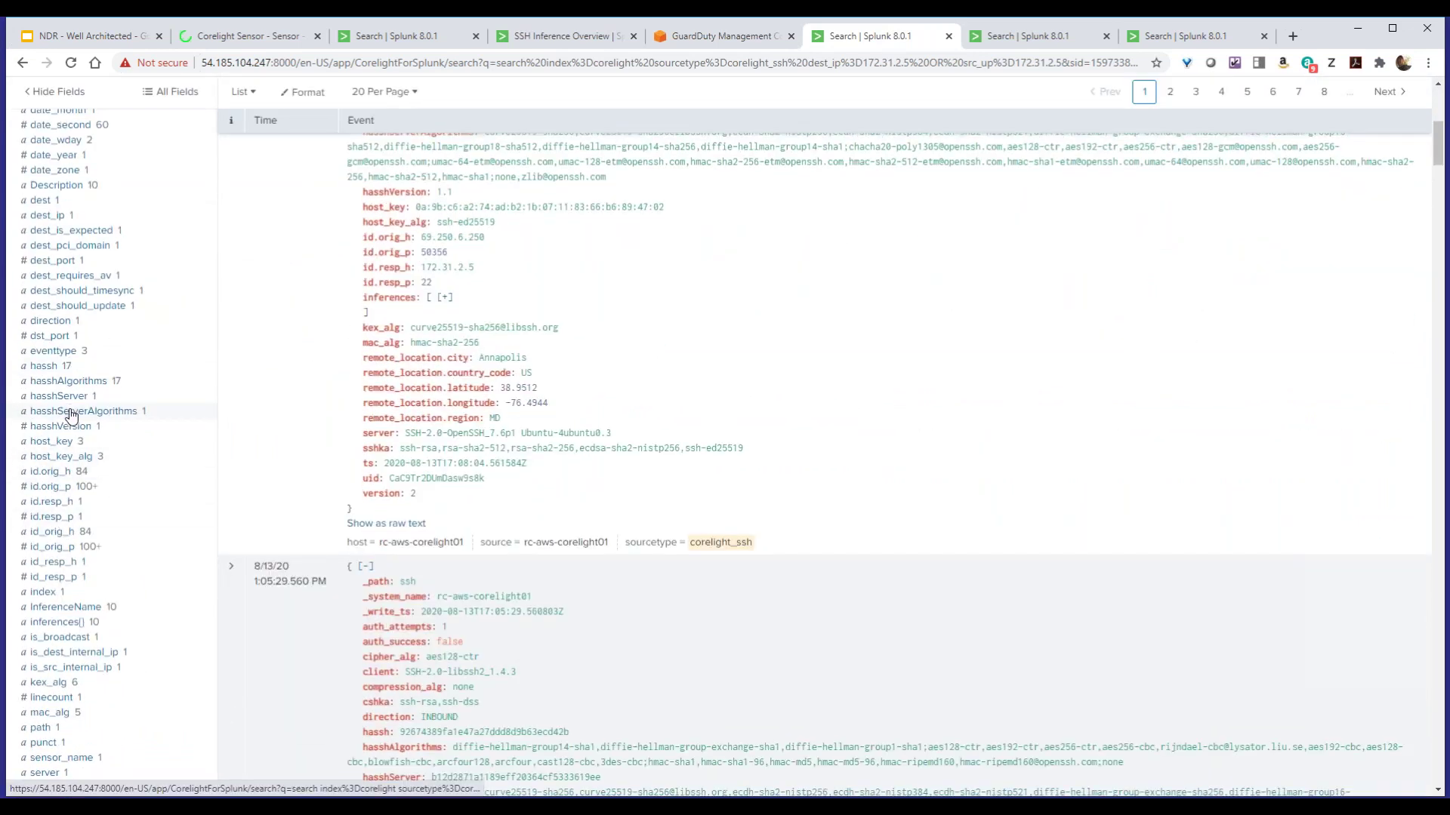
{"action": "scroll", "coordinate": [70, 415], "scroll_direction": "down", "scroll_amount": 1}
{"action": "left_click", "coordinate": [66, 538]}
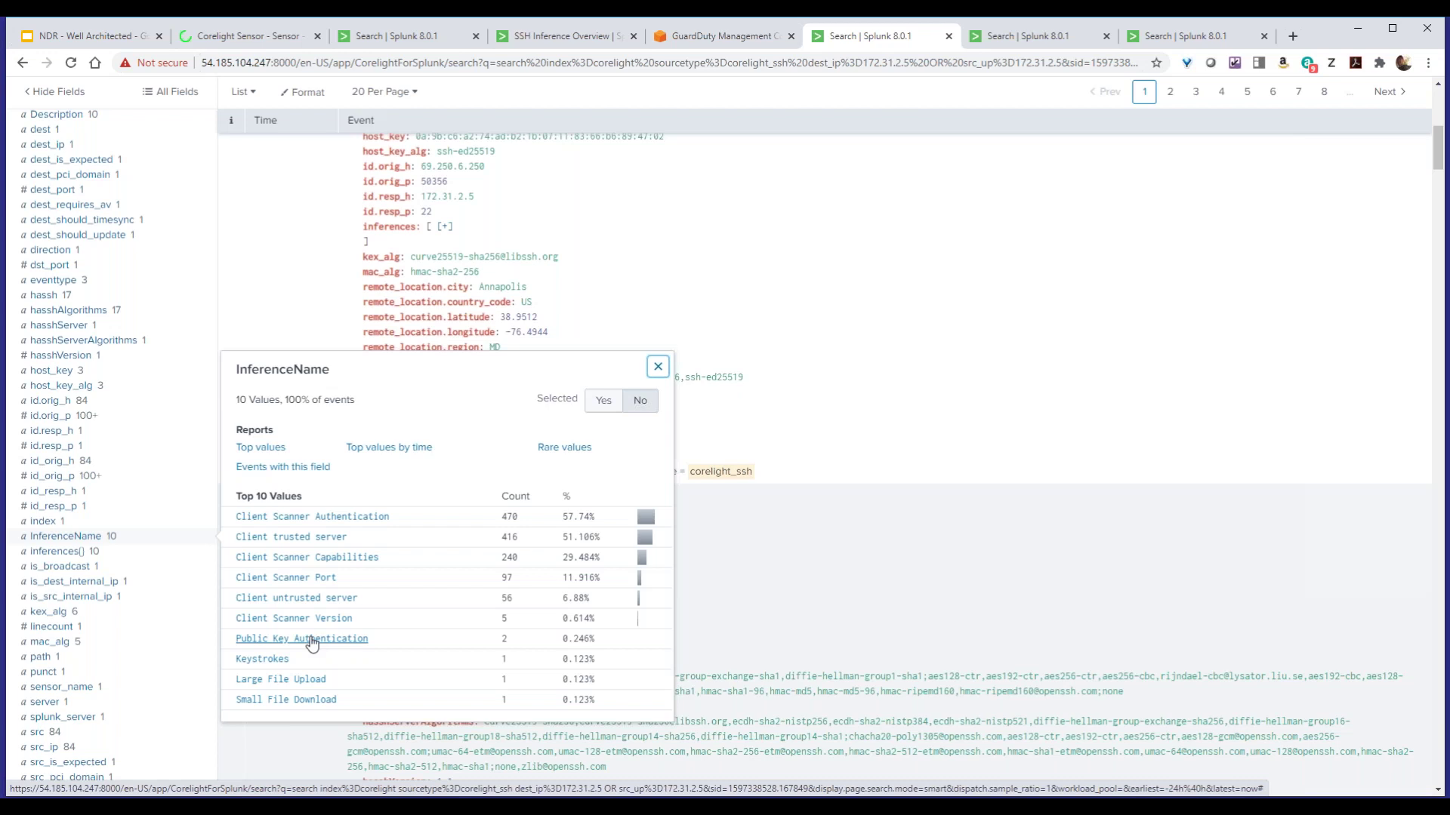
Rerun the broader corelight SSH search over the last 30 days and view InferenceName's top values
{"action": "left_click", "coordinate": [434, 38]}
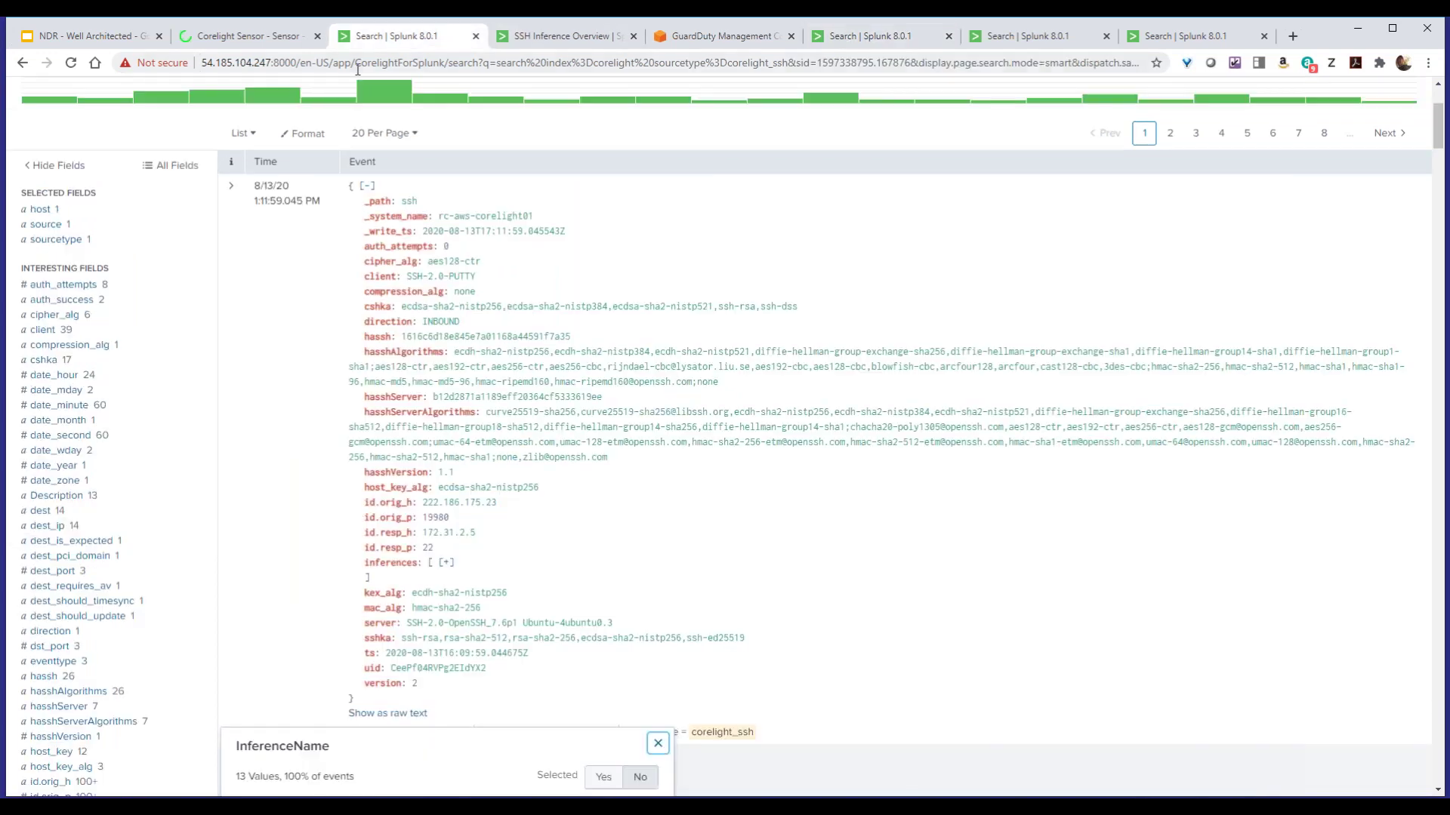
{"action": "left_click", "coordinate": [879, 38]}
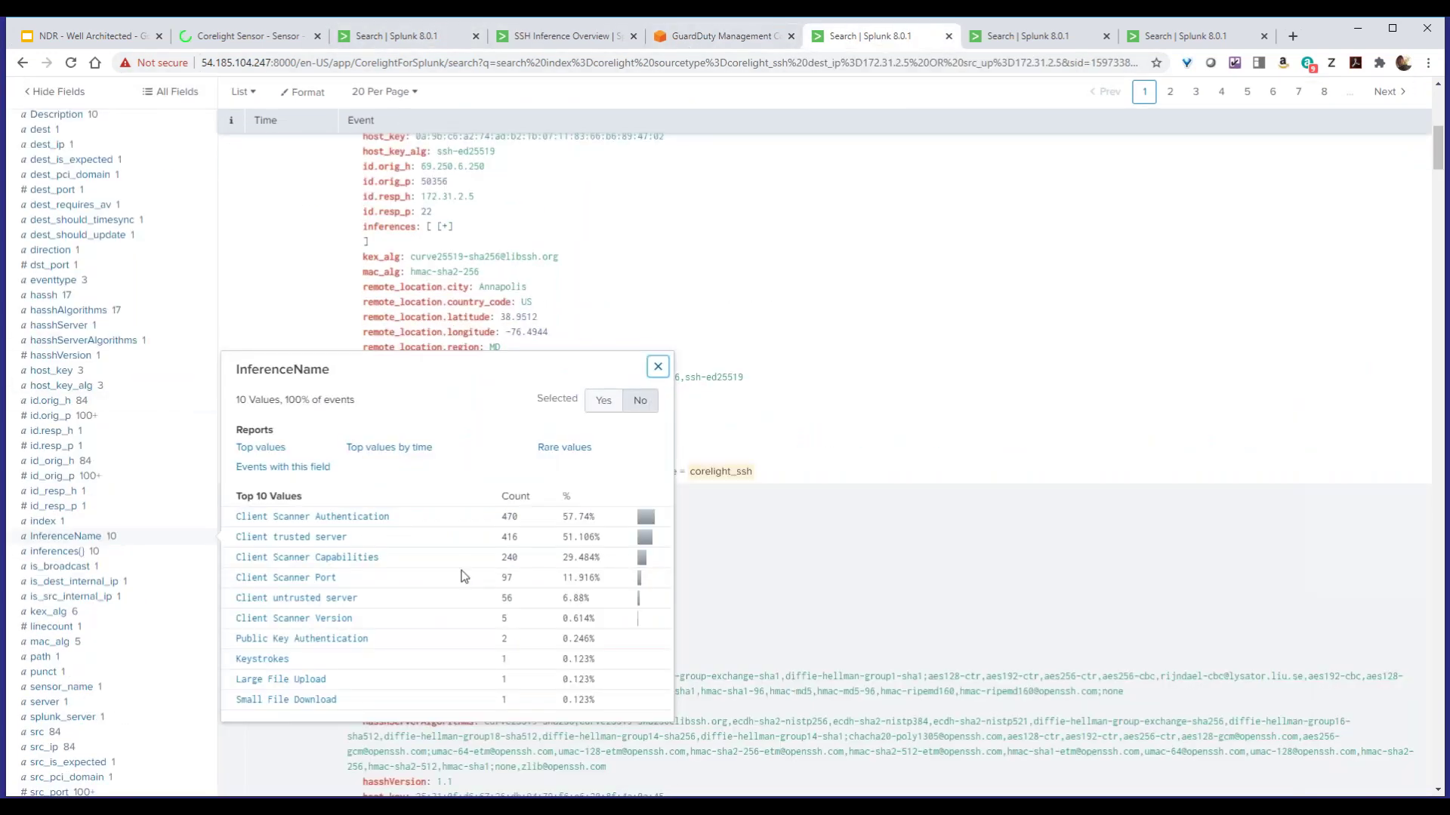
{"action": "left_click", "coordinate": [382, 38]}
{"action": "scroll", "coordinate": [129, 463], "scroll_direction": "down", "scroll_amount": 5}
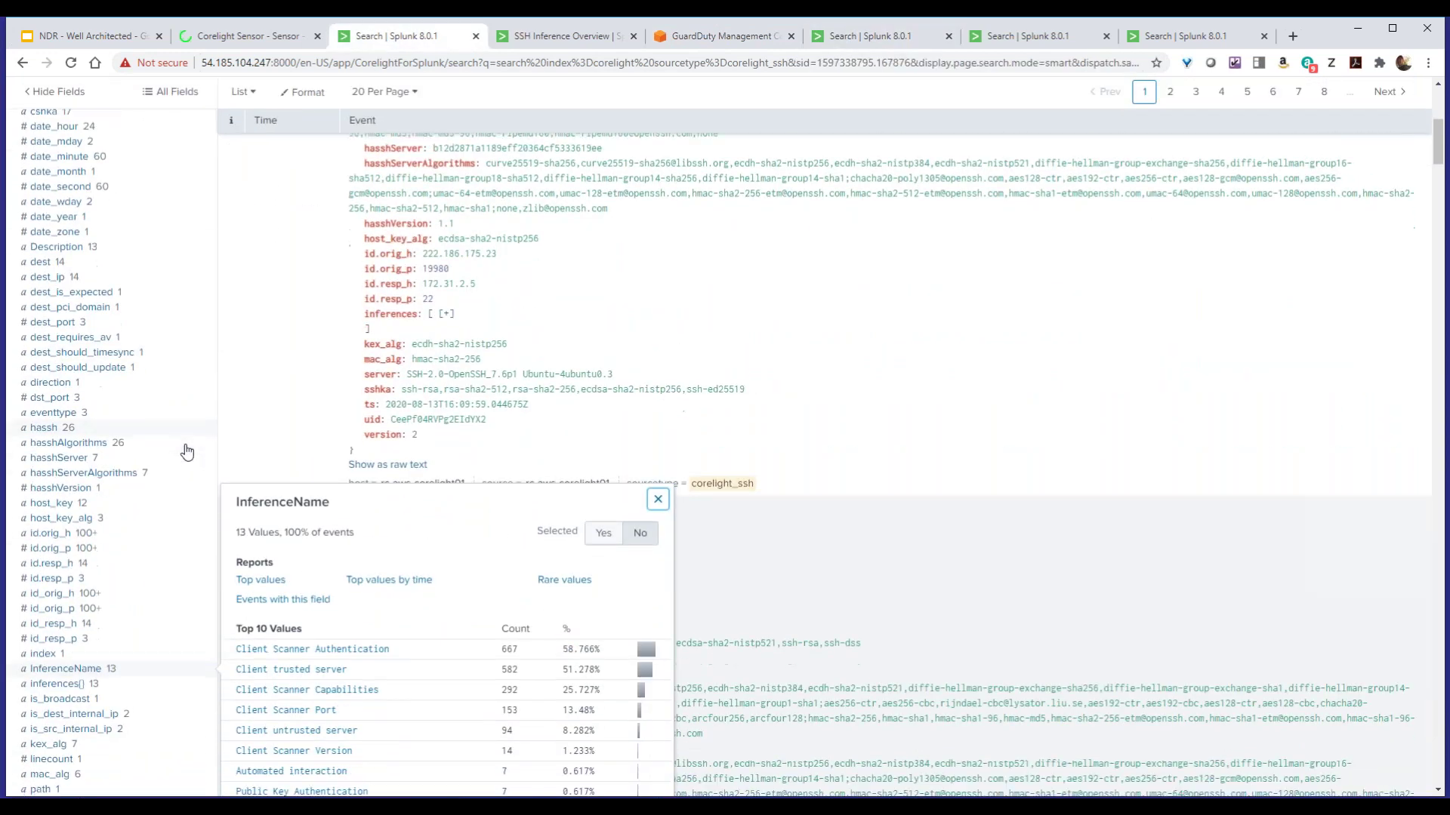
{"action": "scroll", "coordinate": [187, 452], "scroll_direction": "down", "scroll_amount": 2}
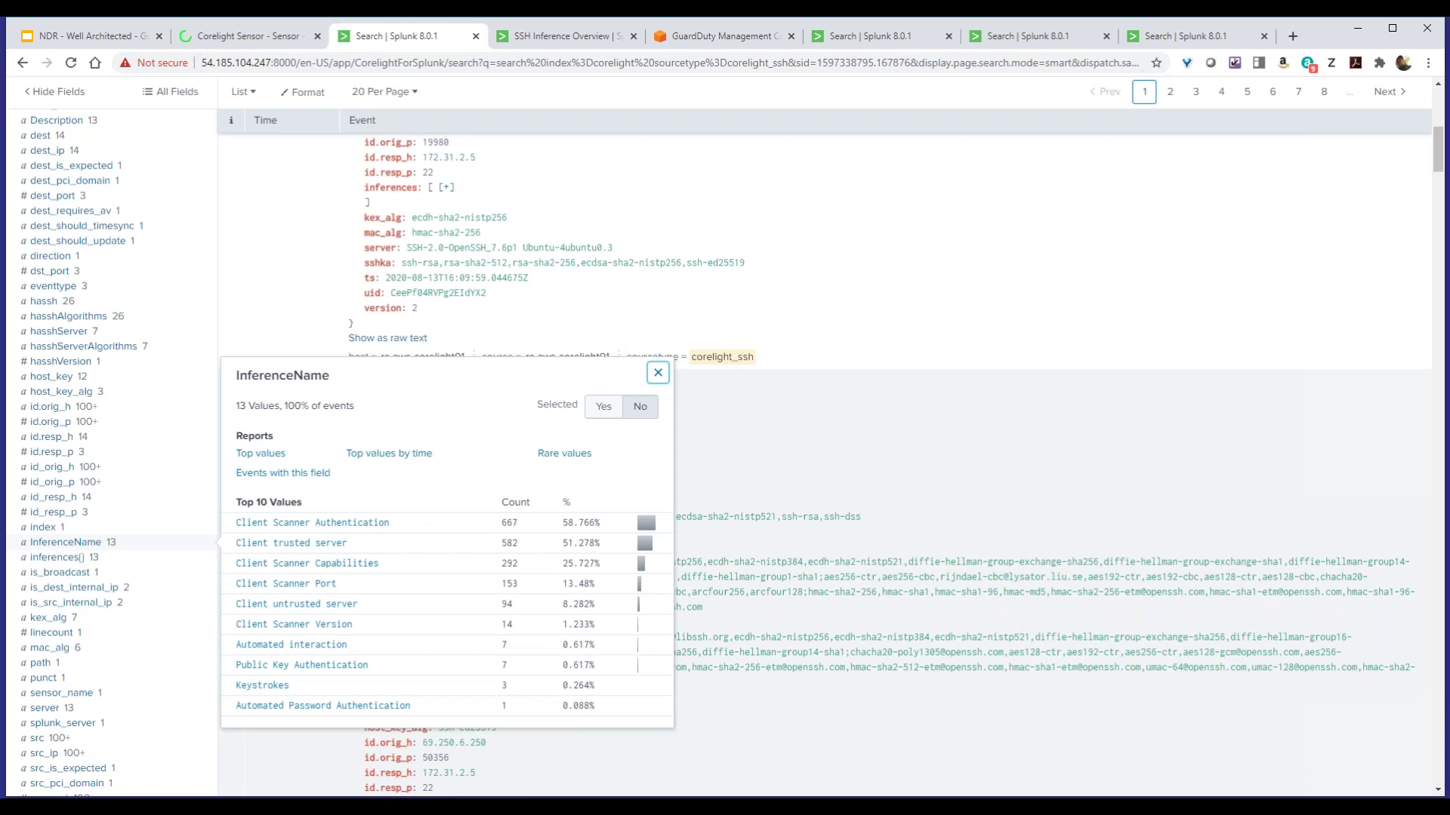
{"action": "scroll", "coordinate": [294, 370], "scroll_direction": "up", "scroll_amount": 8}
{"action": "left_click", "coordinate": [1332, 195]}
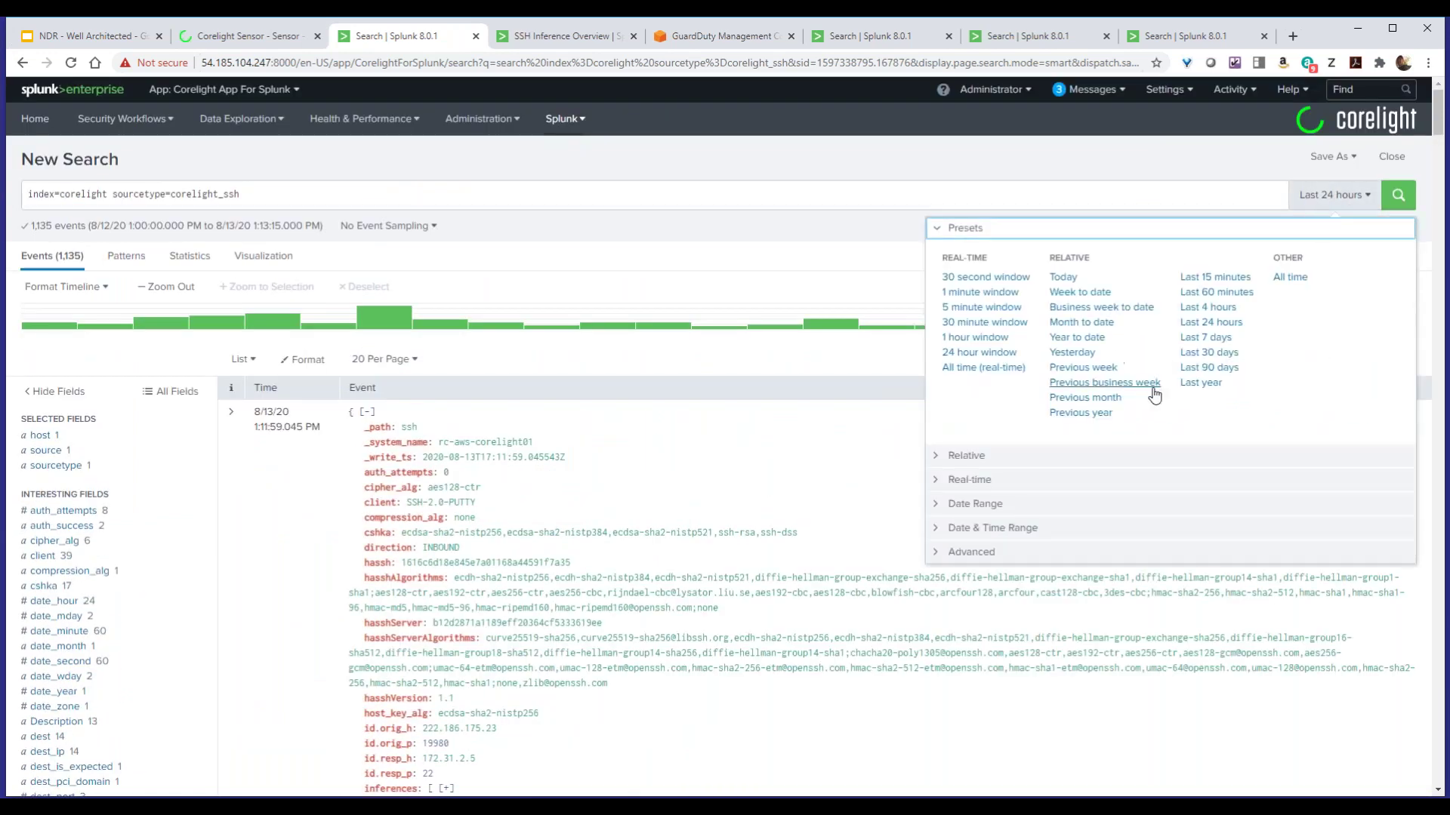
{"action": "left_click", "coordinate": [1213, 353]}
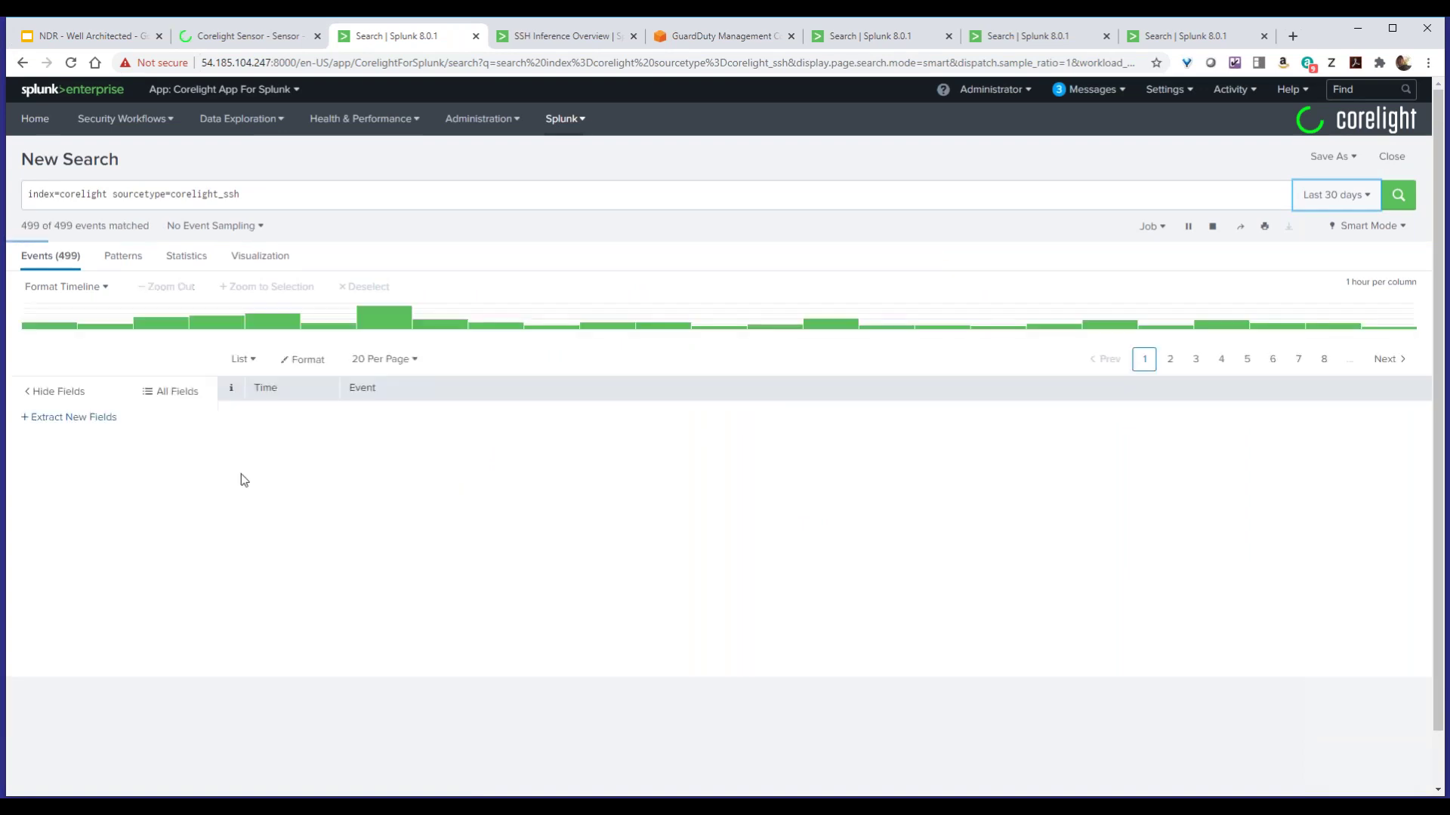
{"action": "scroll", "coordinate": [143, 529], "scroll_direction": "down", "scroll_amount": 3}
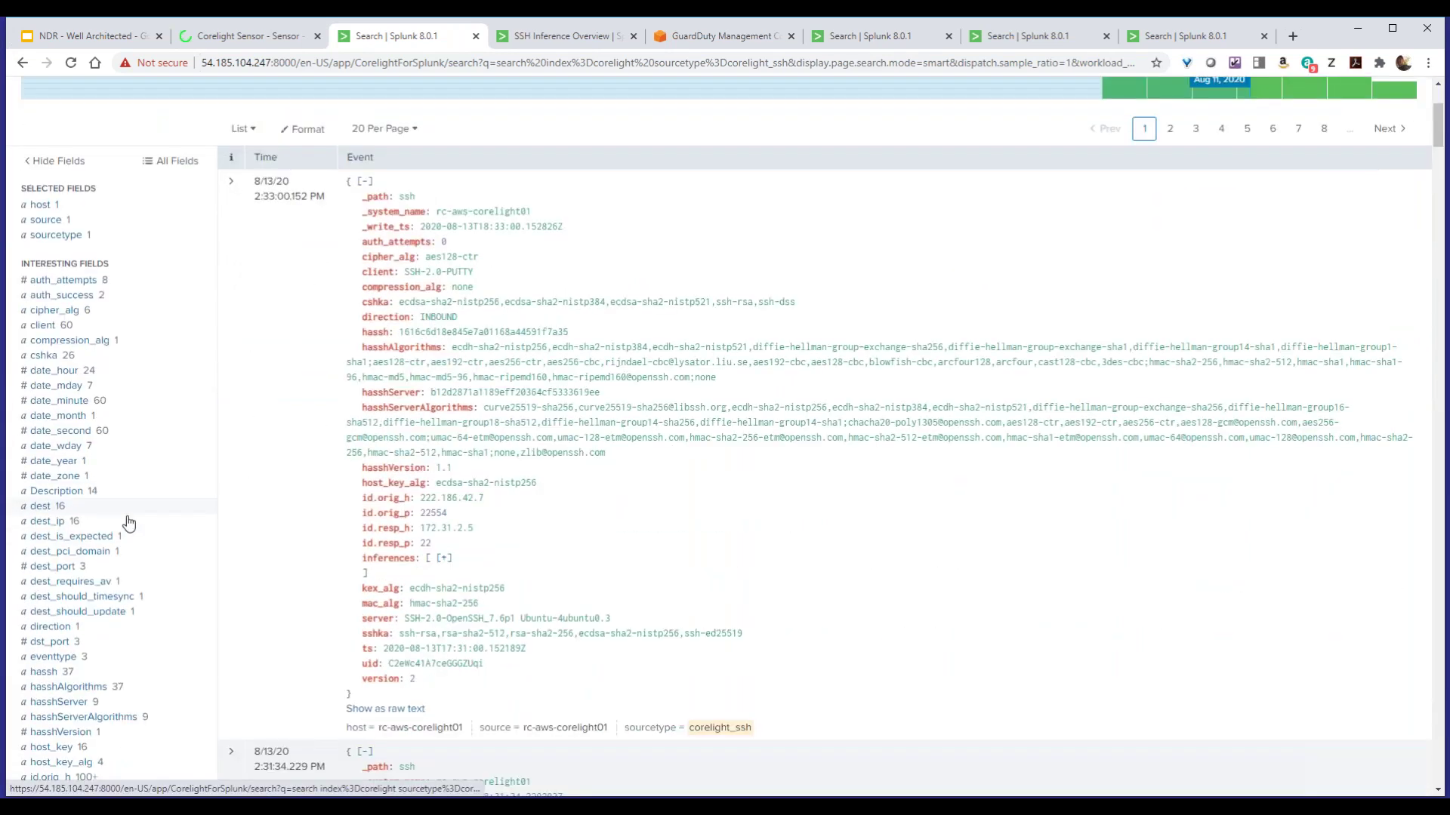
{"action": "scroll", "coordinate": [129, 522], "scroll_direction": "down", "scroll_amount": 5}
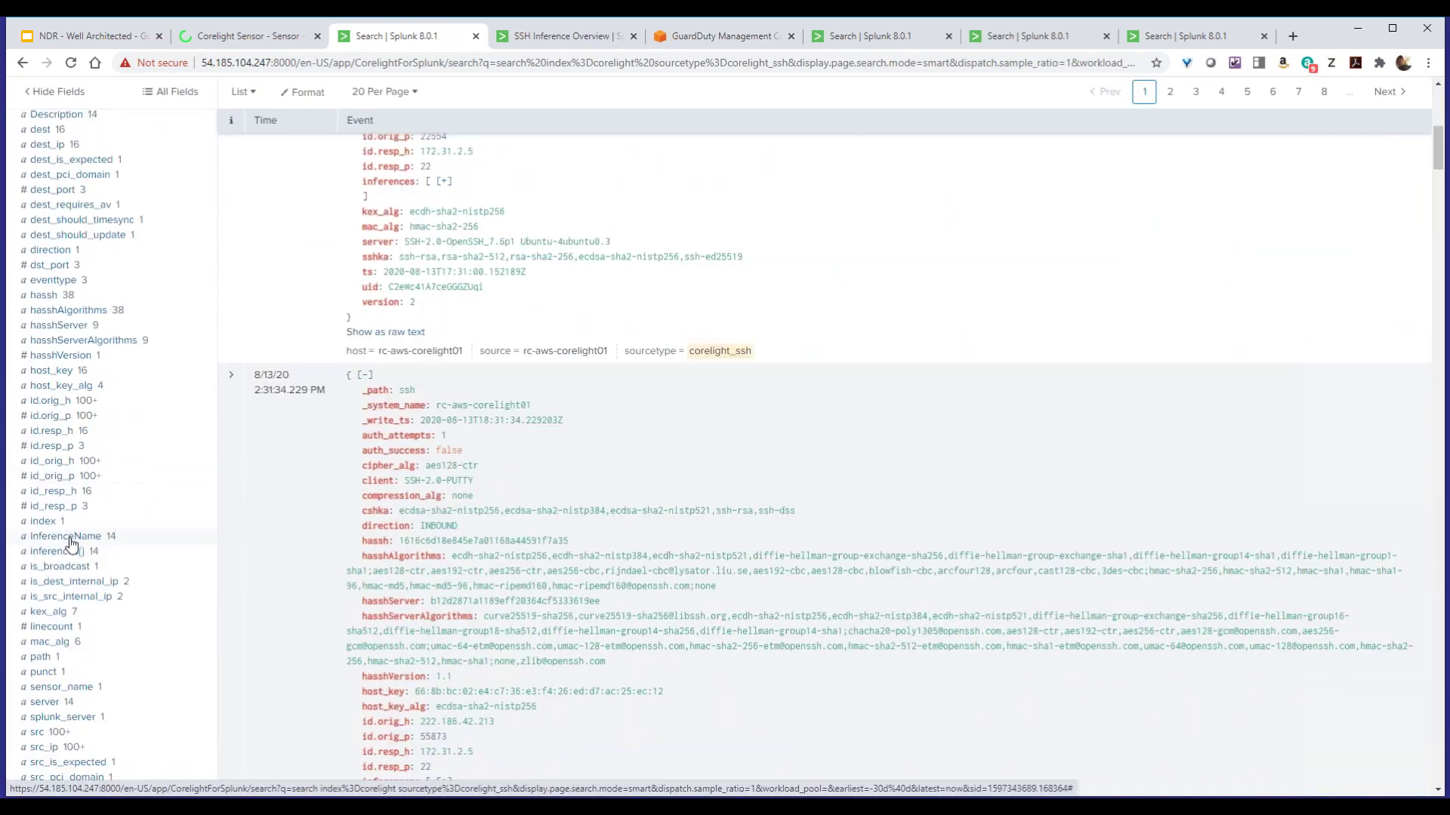
{"action": "left_click", "coordinate": [71, 538]}
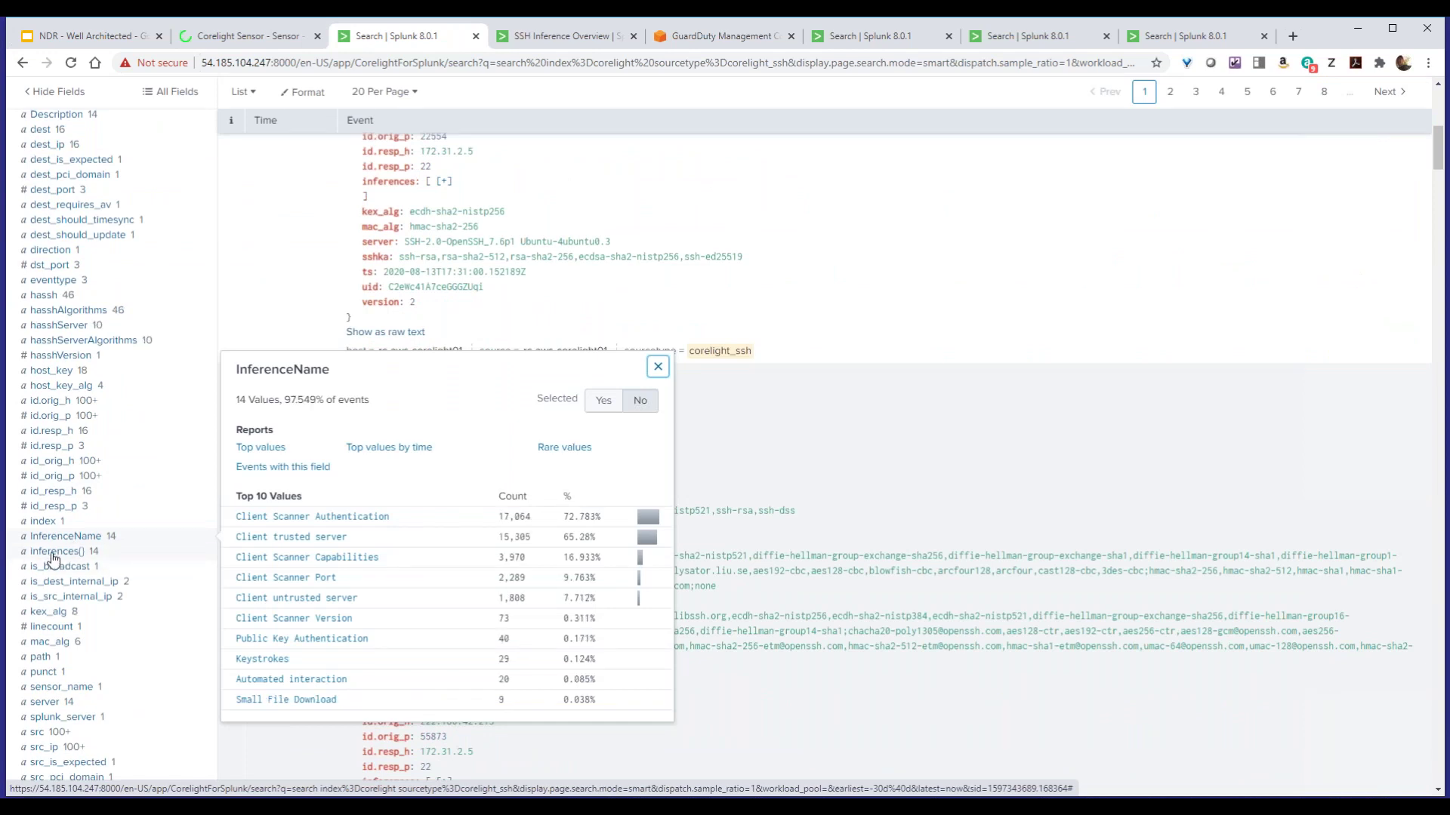
Widen the search to the last 90 days and show InferenceName's top values again
{"action": "scroll", "coordinate": [954, 225], "scroll_direction": "up", "scroll_amount": 5}
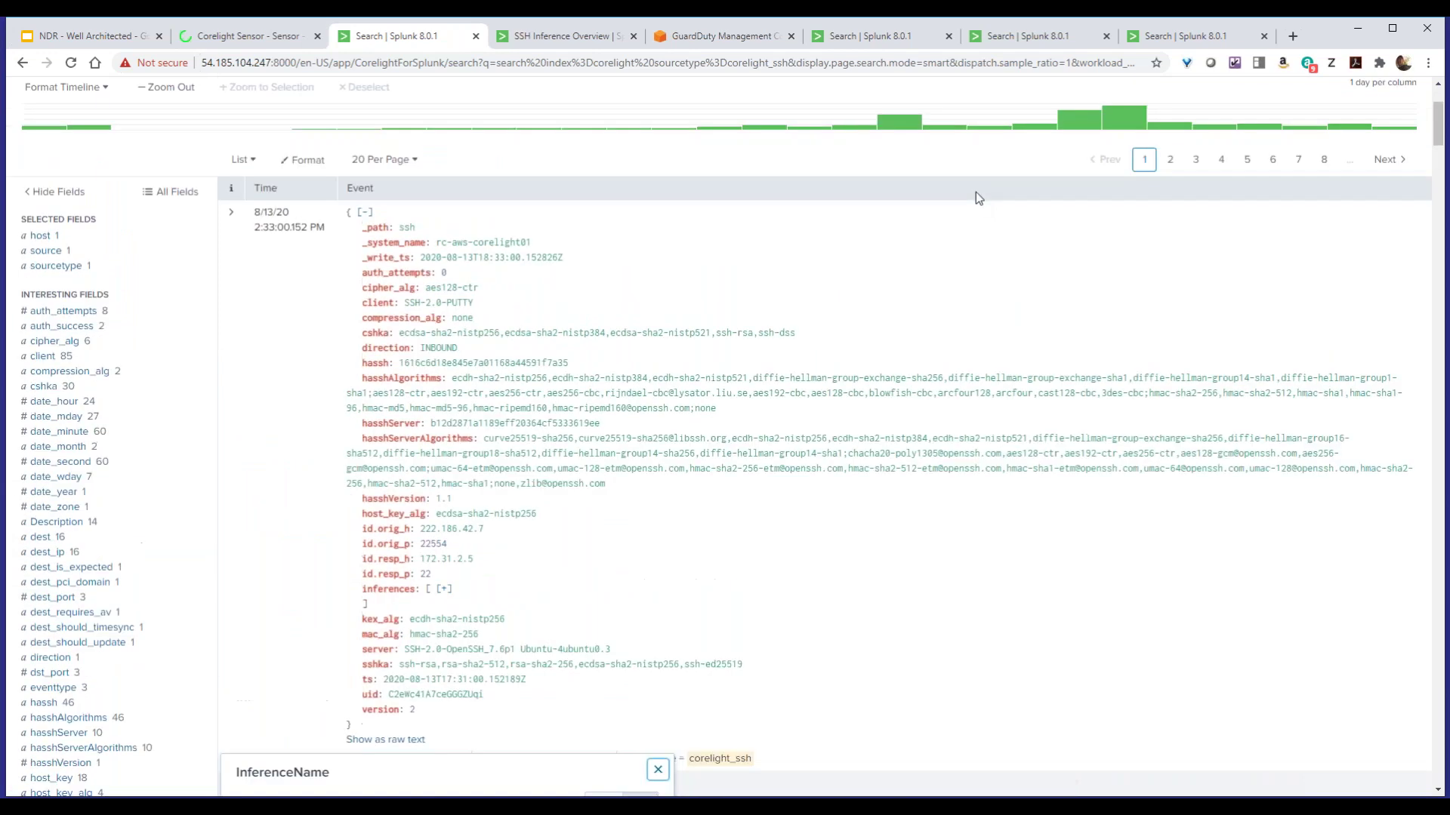
{"action": "scroll", "coordinate": [975, 198], "scroll_direction": "up", "scroll_amount": 3}
{"action": "left_click", "coordinate": [1335, 194]}
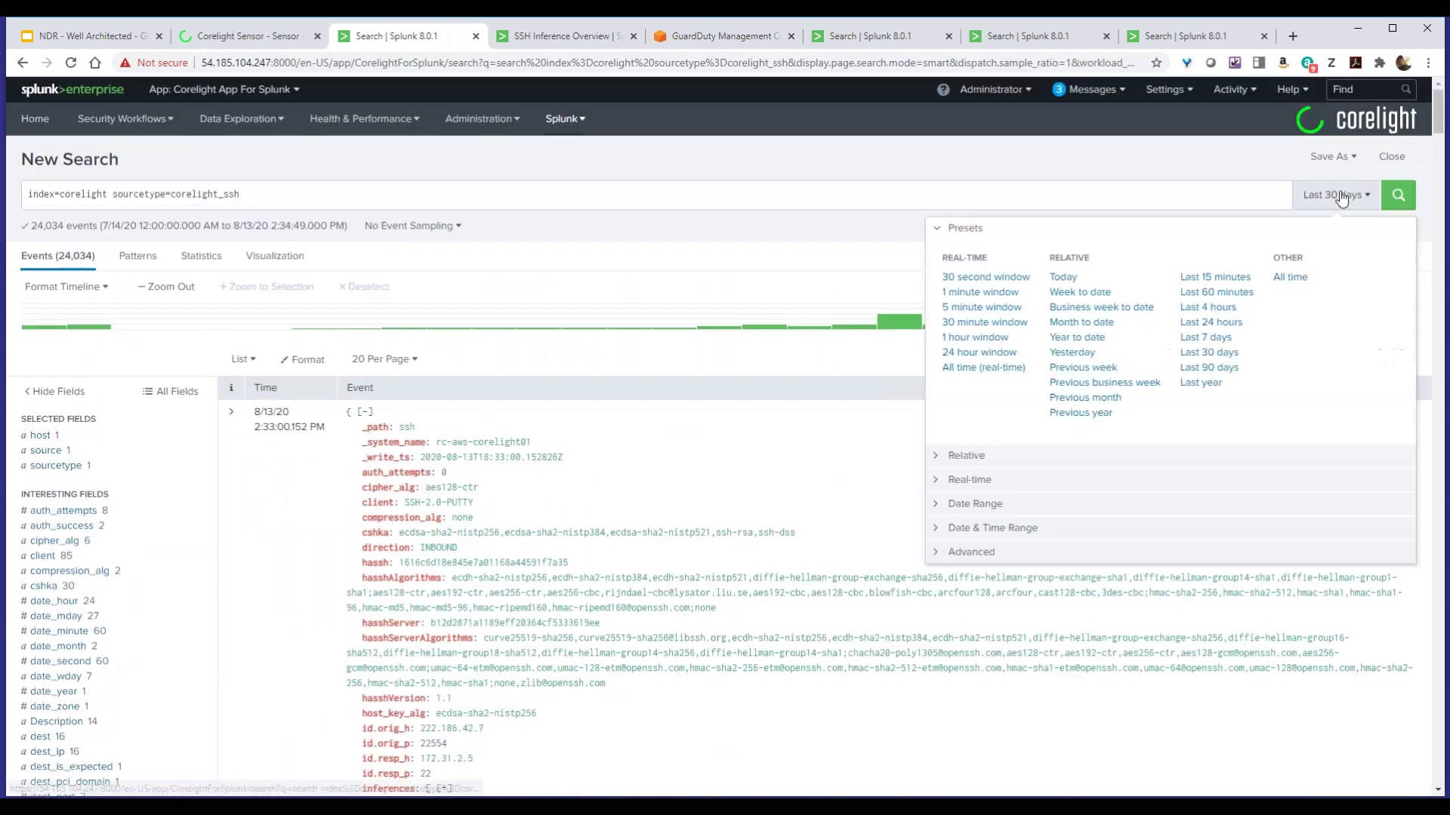
{"action": "left_click", "coordinate": [1212, 370]}
{"action": "scroll", "coordinate": [156, 559], "scroll_direction": "down", "scroll_amount": 1}
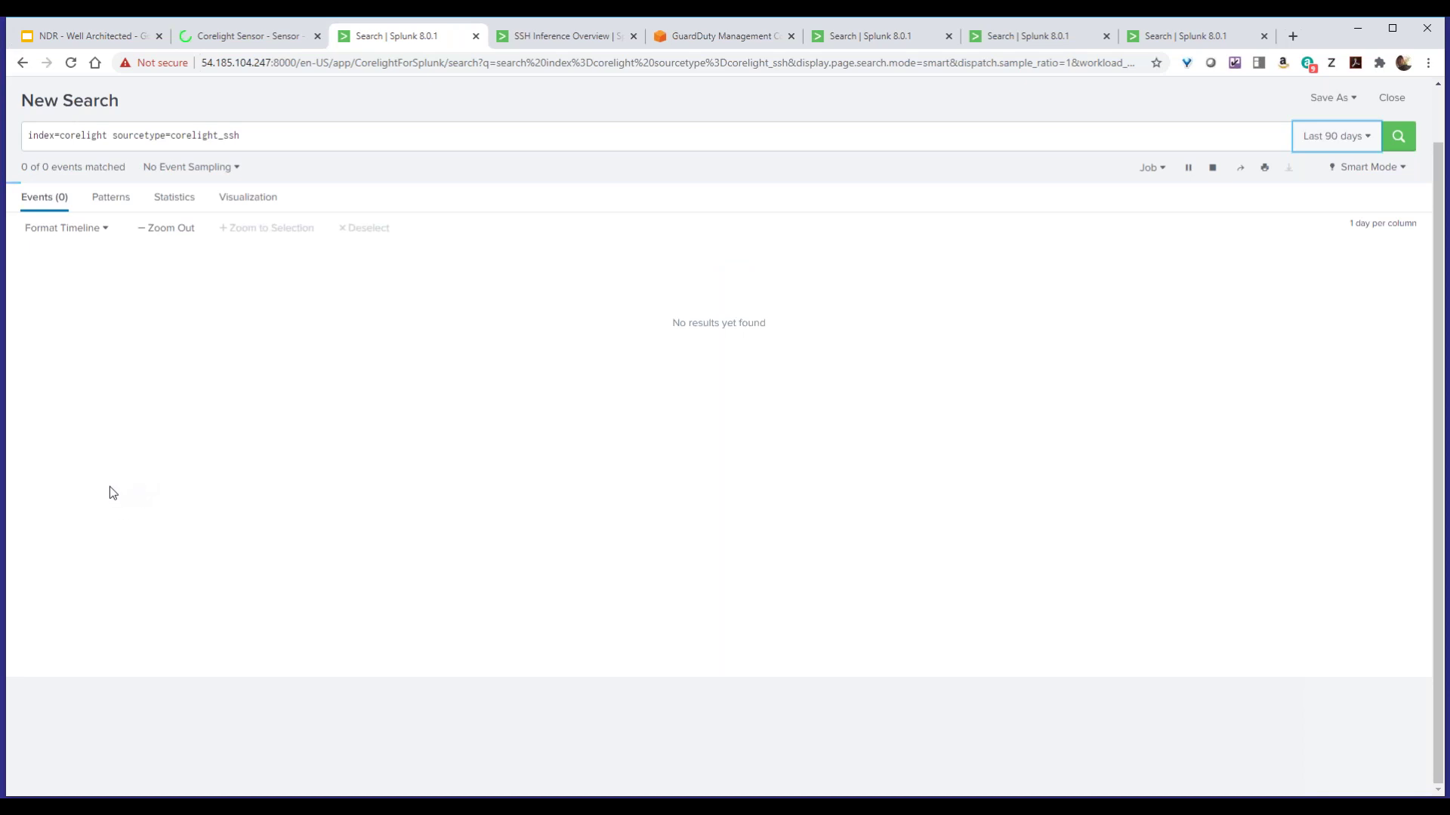
{"action": "scroll", "coordinate": [152, 485], "scroll_direction": "down", "scroll_amount": 10}
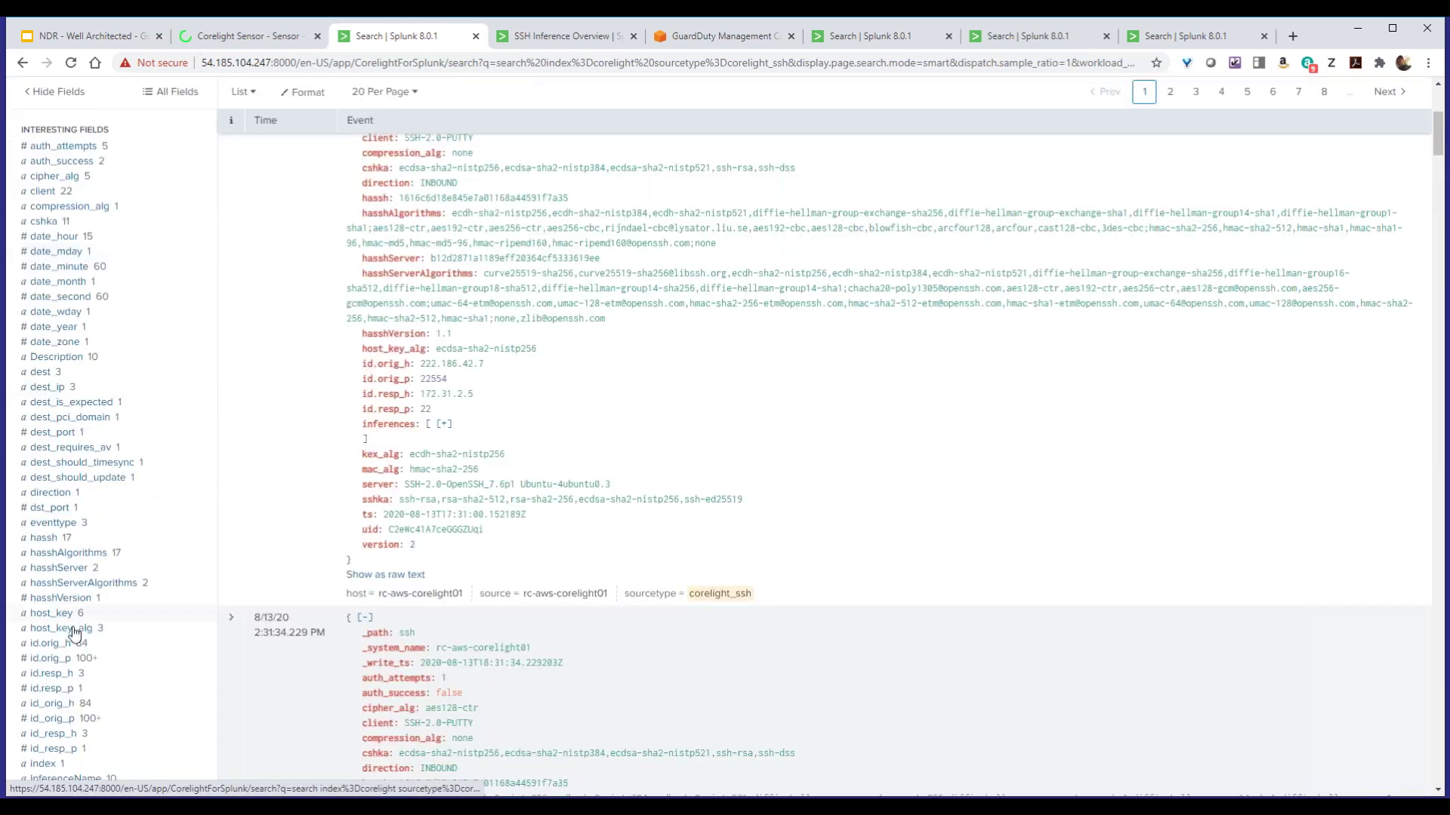
{"action": "scroll", "coordinate": [75, 604], "scroll_direction": "down", "scroll_amount": 2}
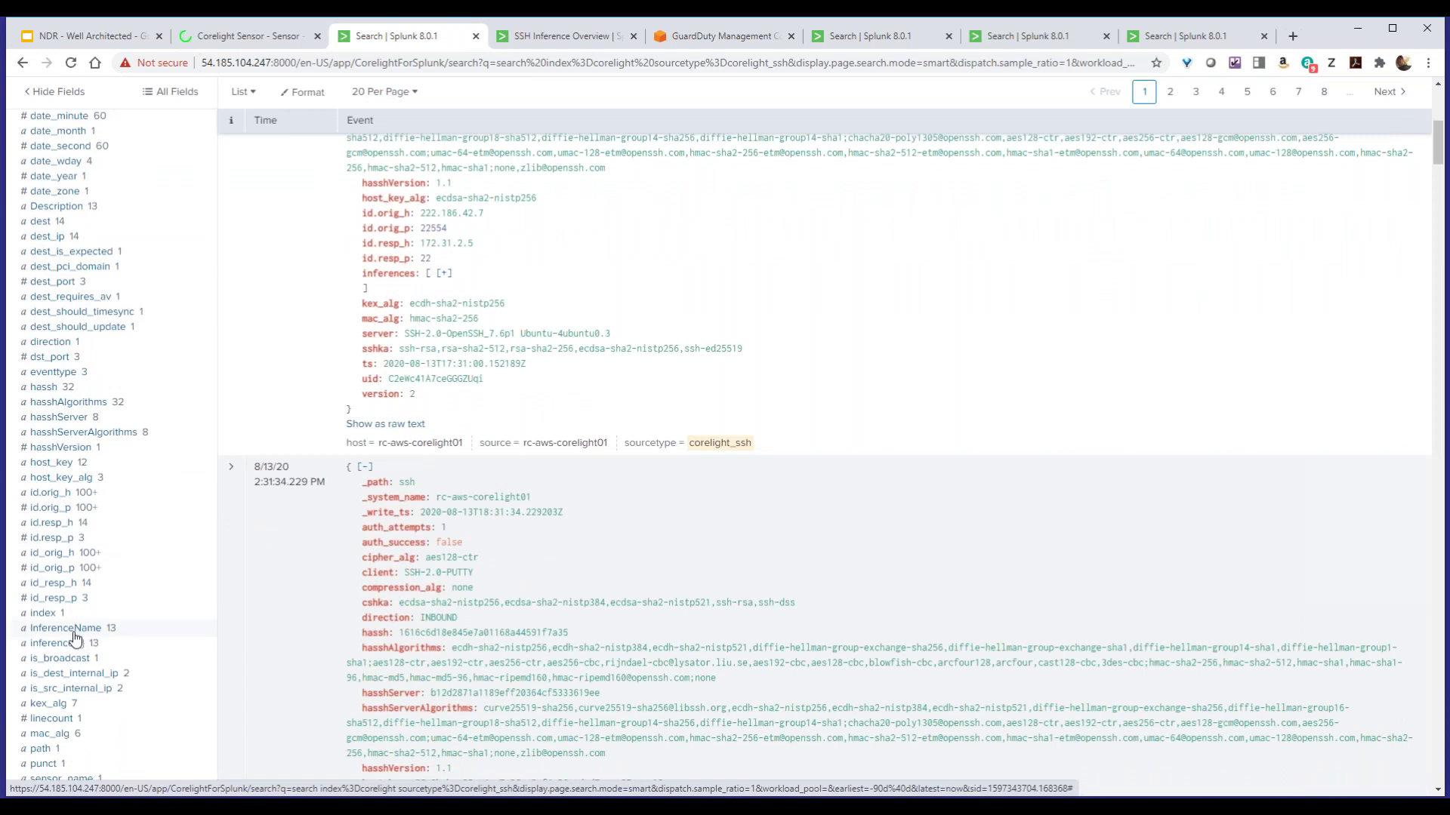
{"action": "left_click", "coordinate": [74, 630]}
Begin appending '| stats count by' to the 90-day corelight_ssh search
{"action": "scroll", "coordinate": [104, 625], "scroll_direction": "down", "scroll_amount": 2}
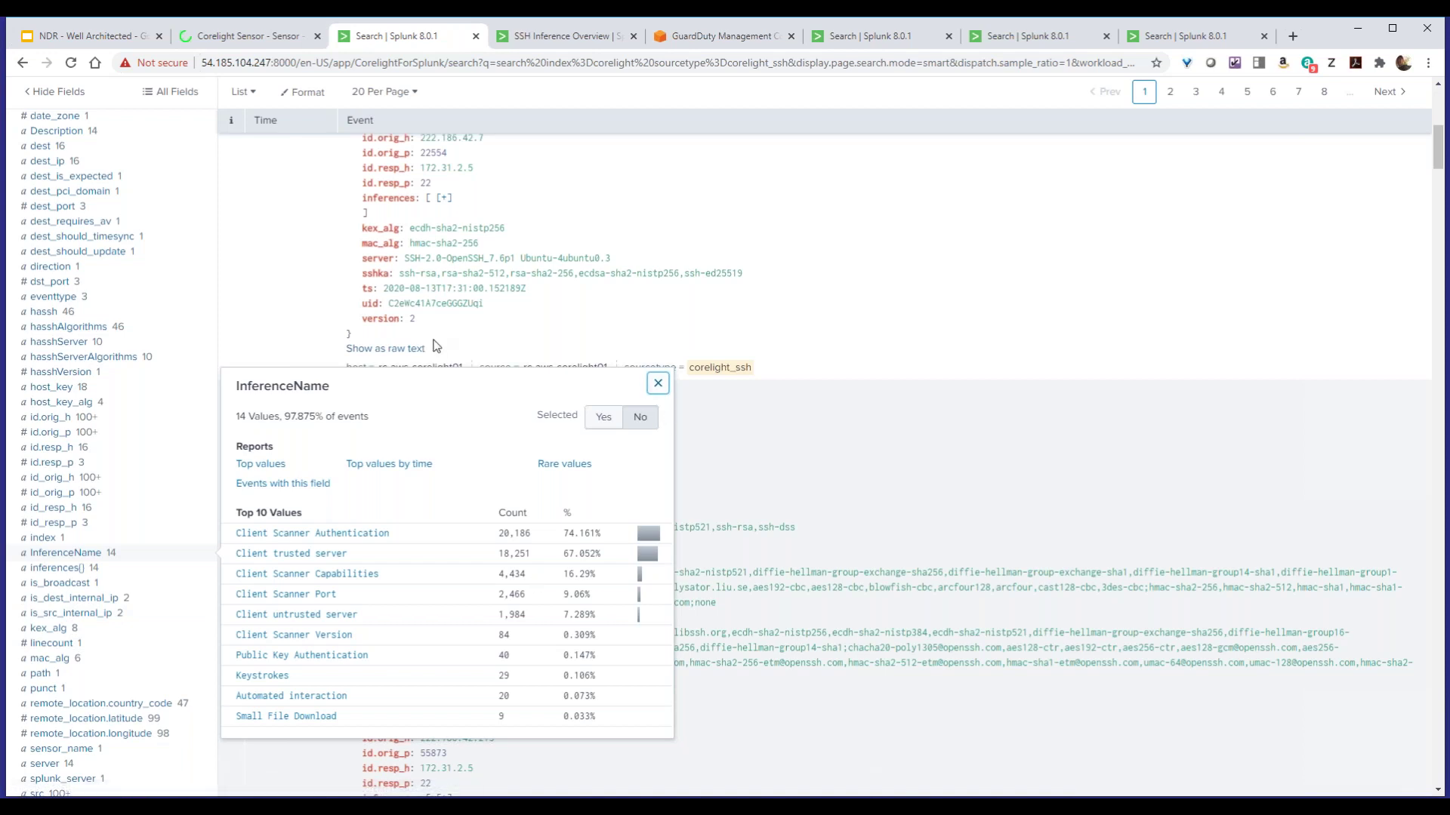
{"action": "scroll", "coordinate": [450, 420], "scroll_direction": "up", "scroll_amount": 1}
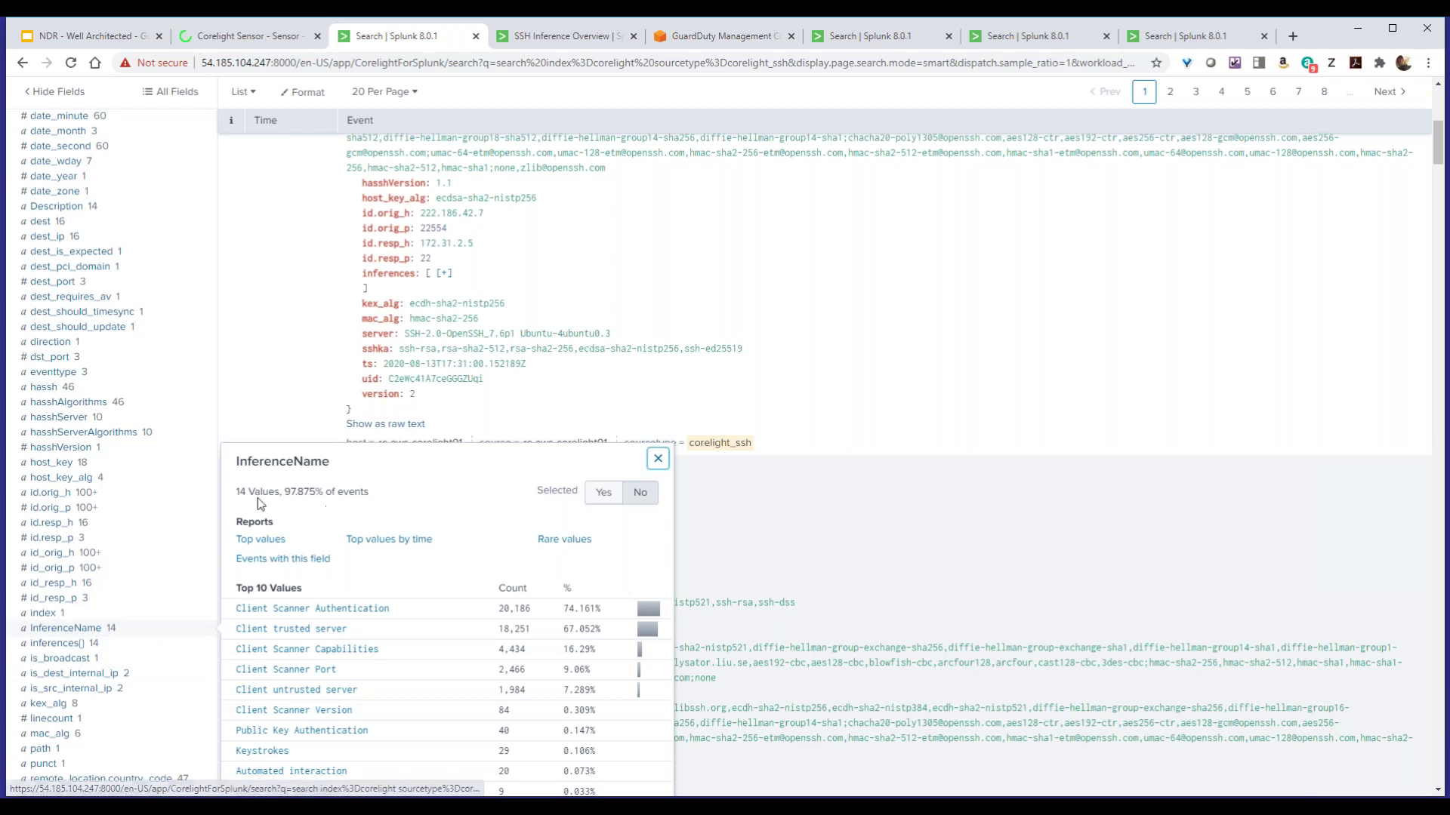
{"action": "left_click_drag", "start_coordinate": [234, 462], "coordinate": [330, 464]}
{"action": "key", "text": "ctrl+c"}
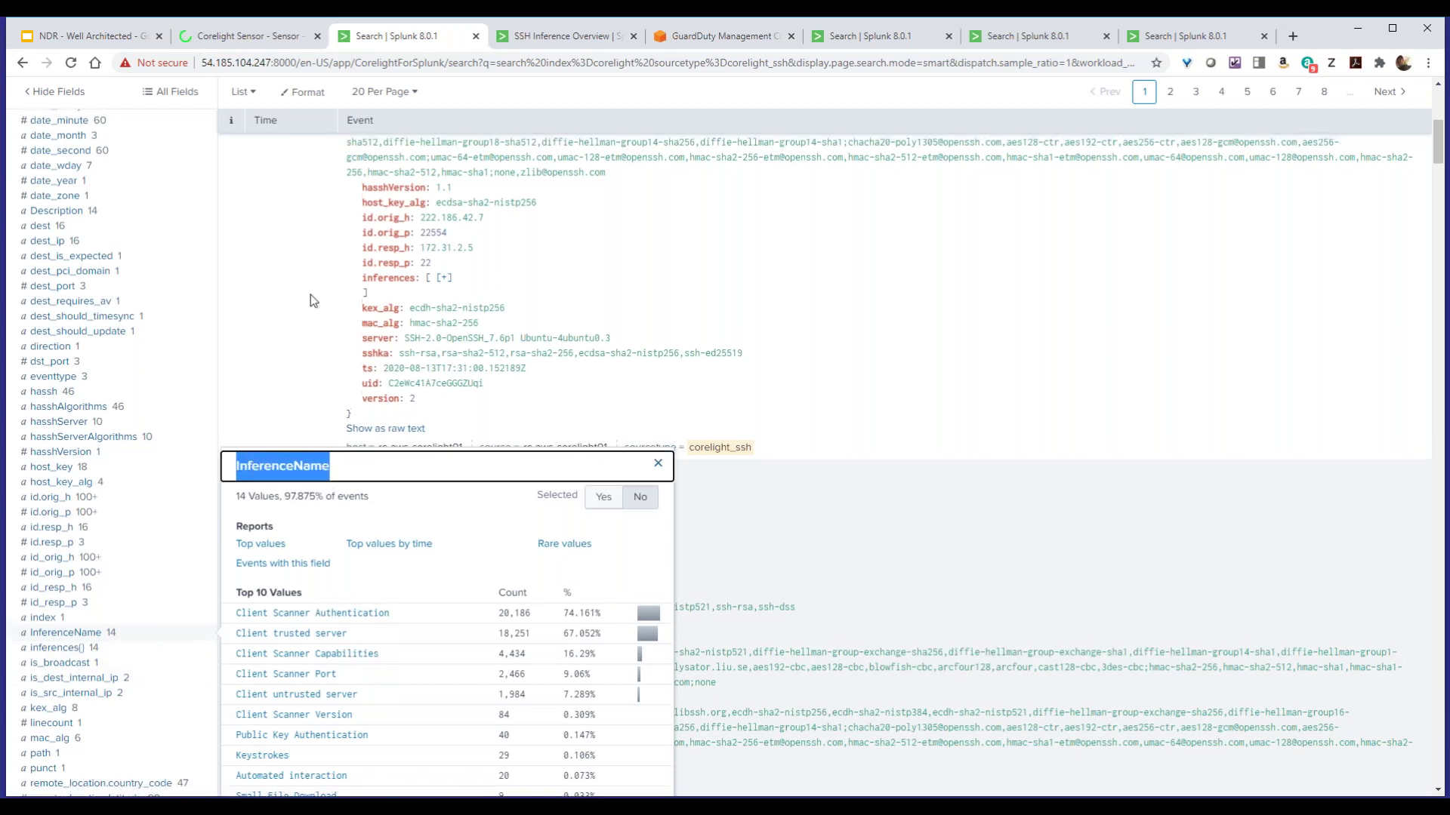
{"action": "type", "text": "| sta"}
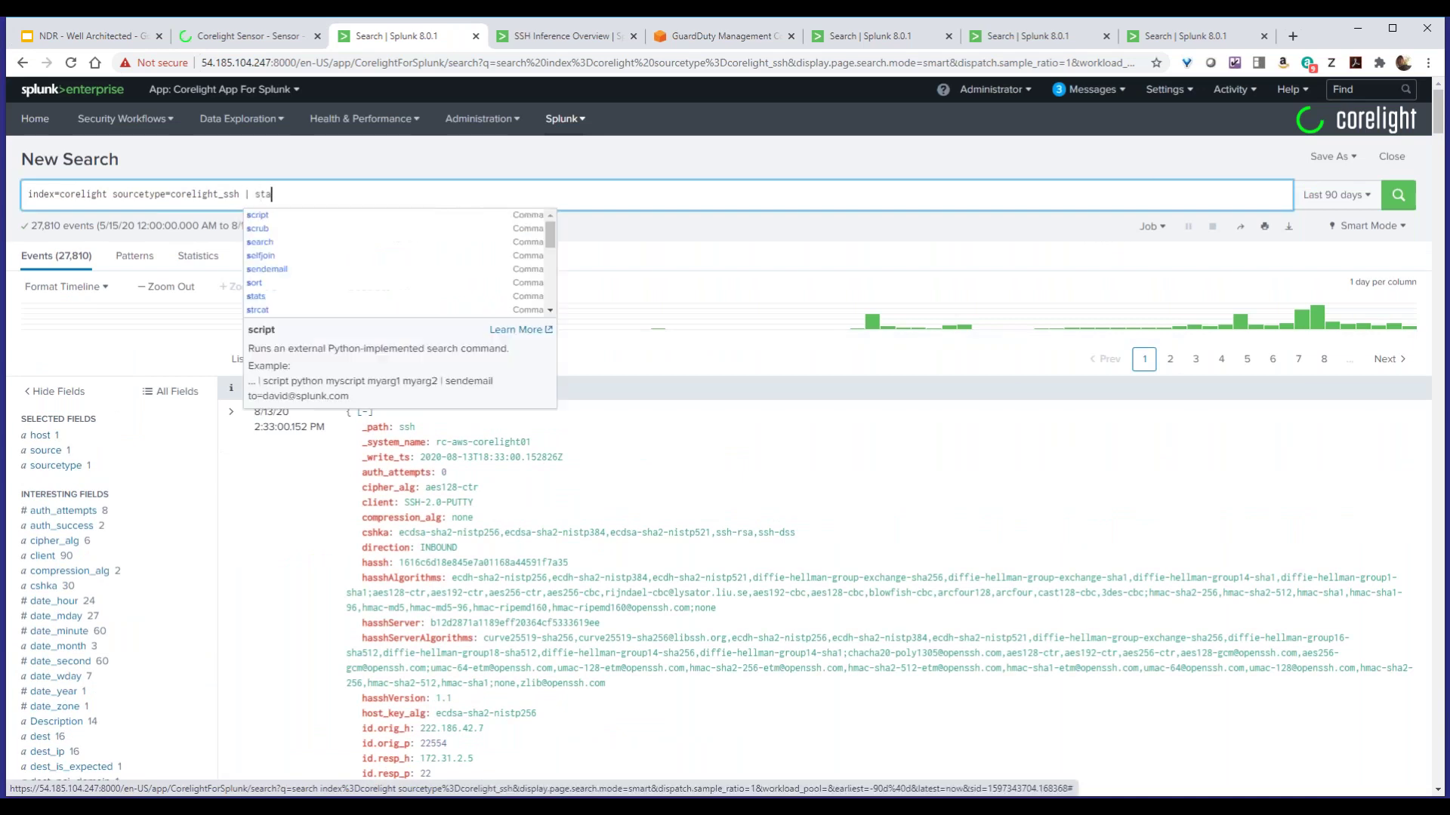
{"action": "type", "text": "ts count by"}
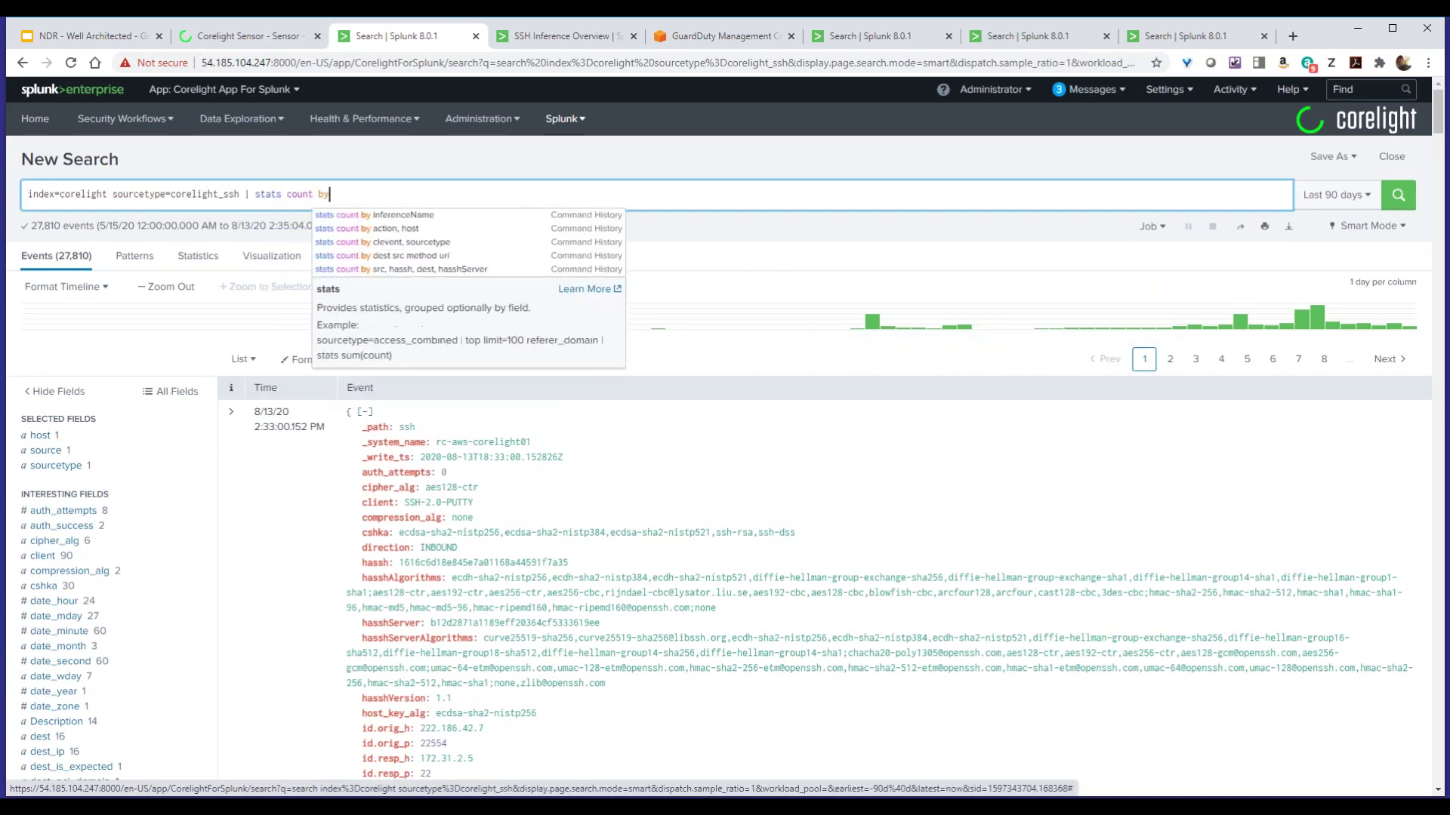
Finish and run '| stats count by InferenceName', sorting the 14 rows by ascending count
{"action": "key", "text": "ctrl+v"}
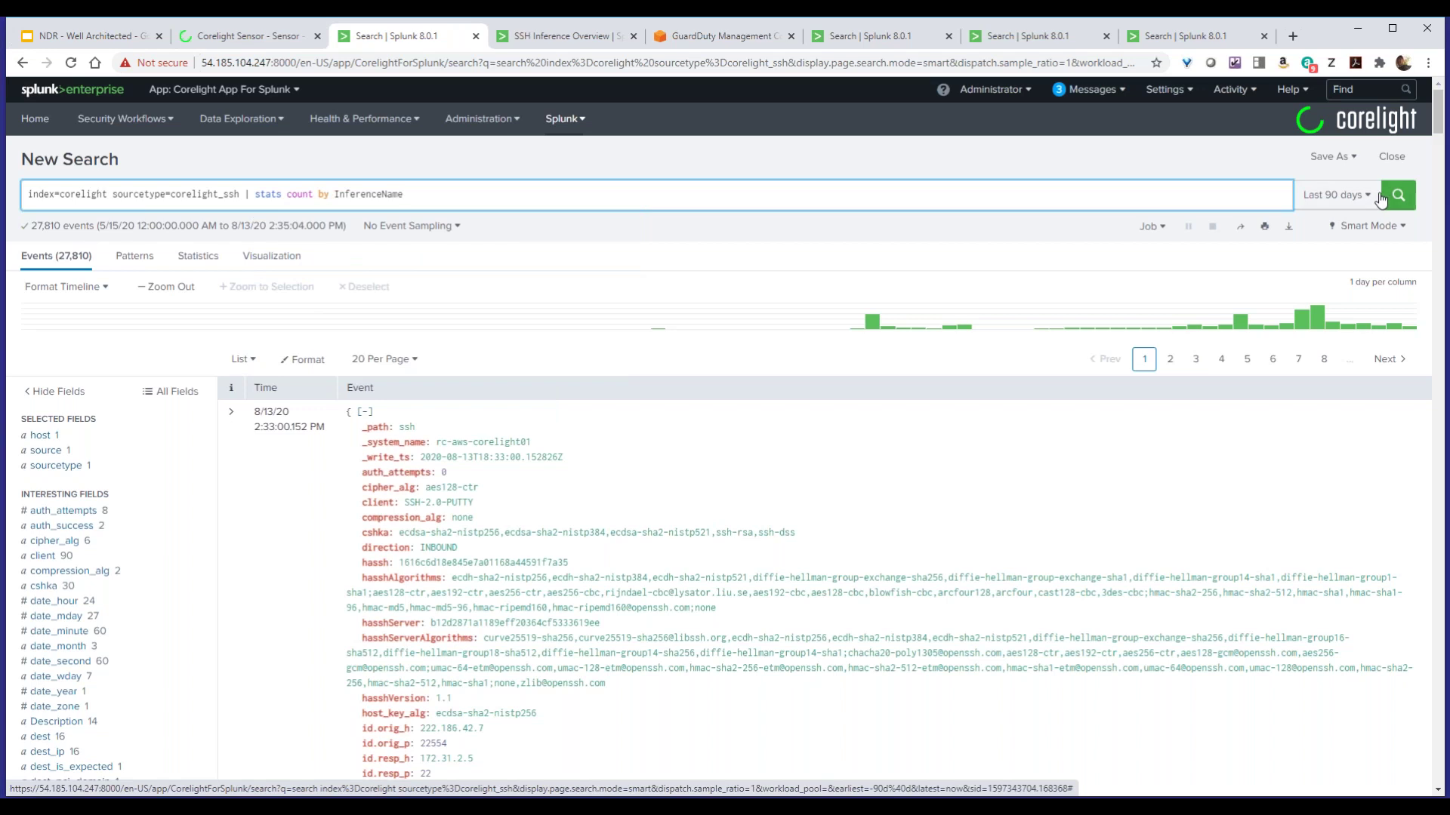
{"action": "key", "text": "Return"}
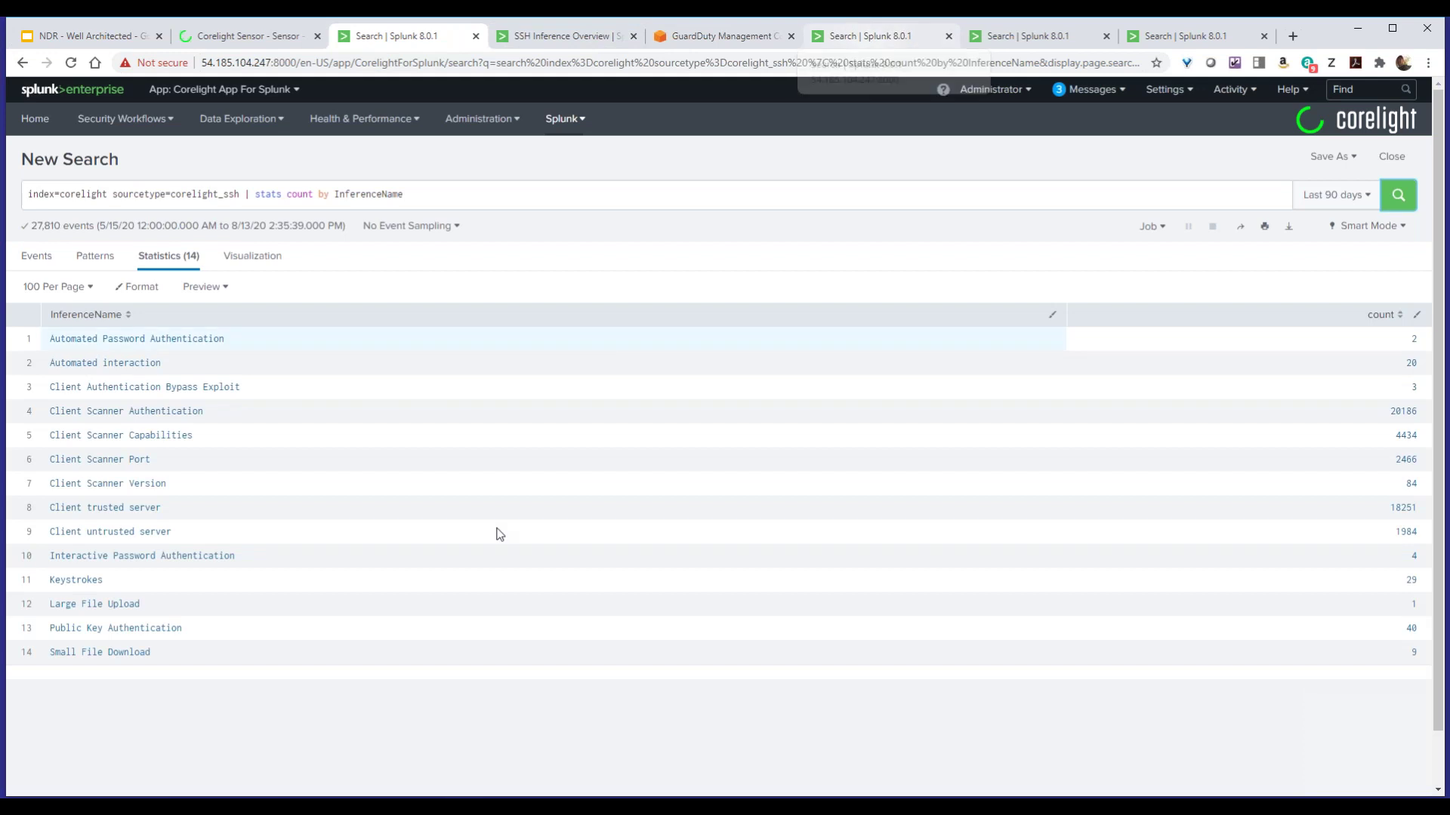
{"action": "left_click", "coordinate": [1382, 315]}
{"action": "left_click", "coordinate": [1381, 315]}
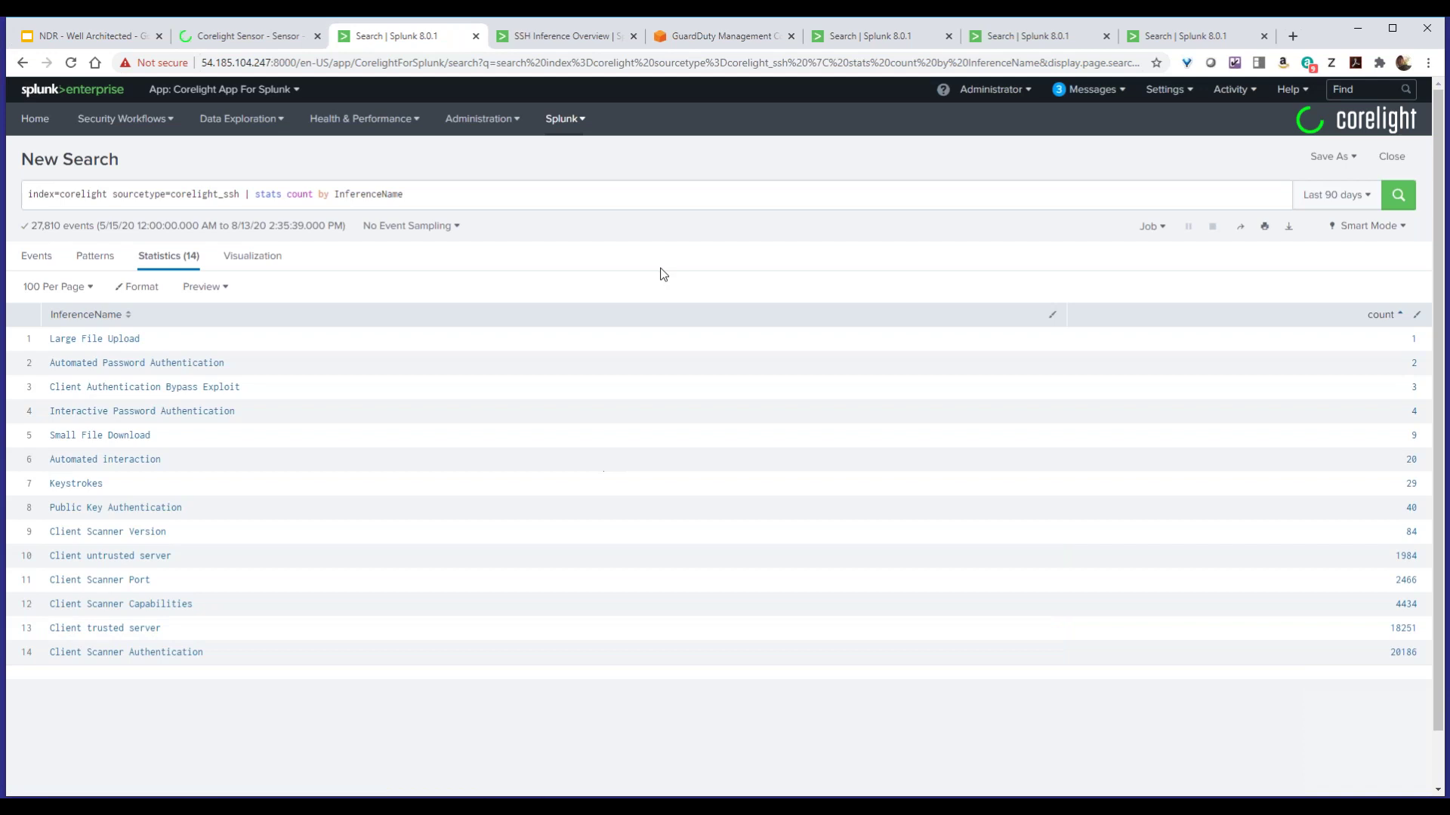
Change the sourcetype to *step* and run the search over the last 90 days
{"action": "left_click", "coordinate": [557, 38]}
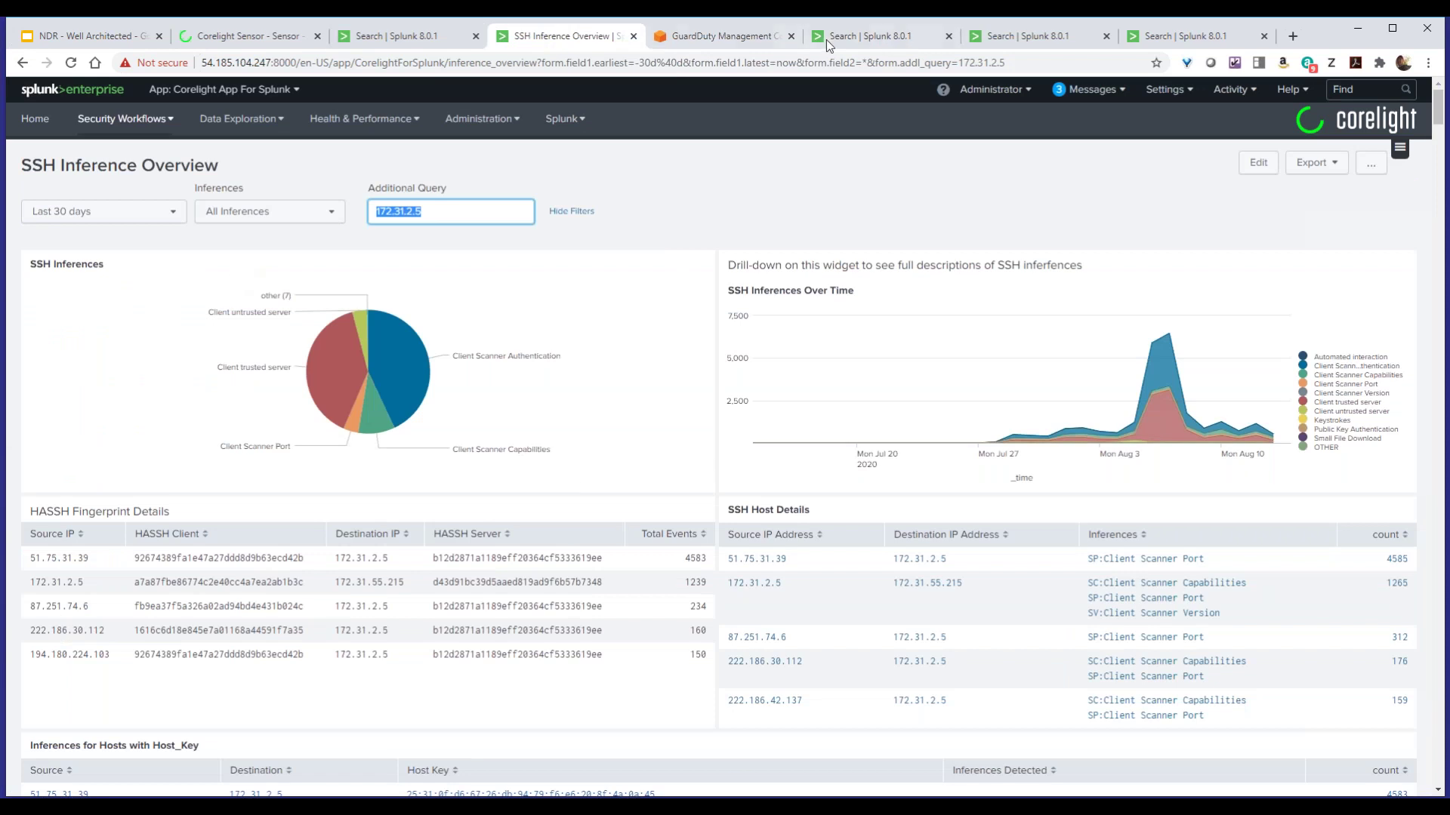
{"action": "left_click", "coordinate": [848, 36]}
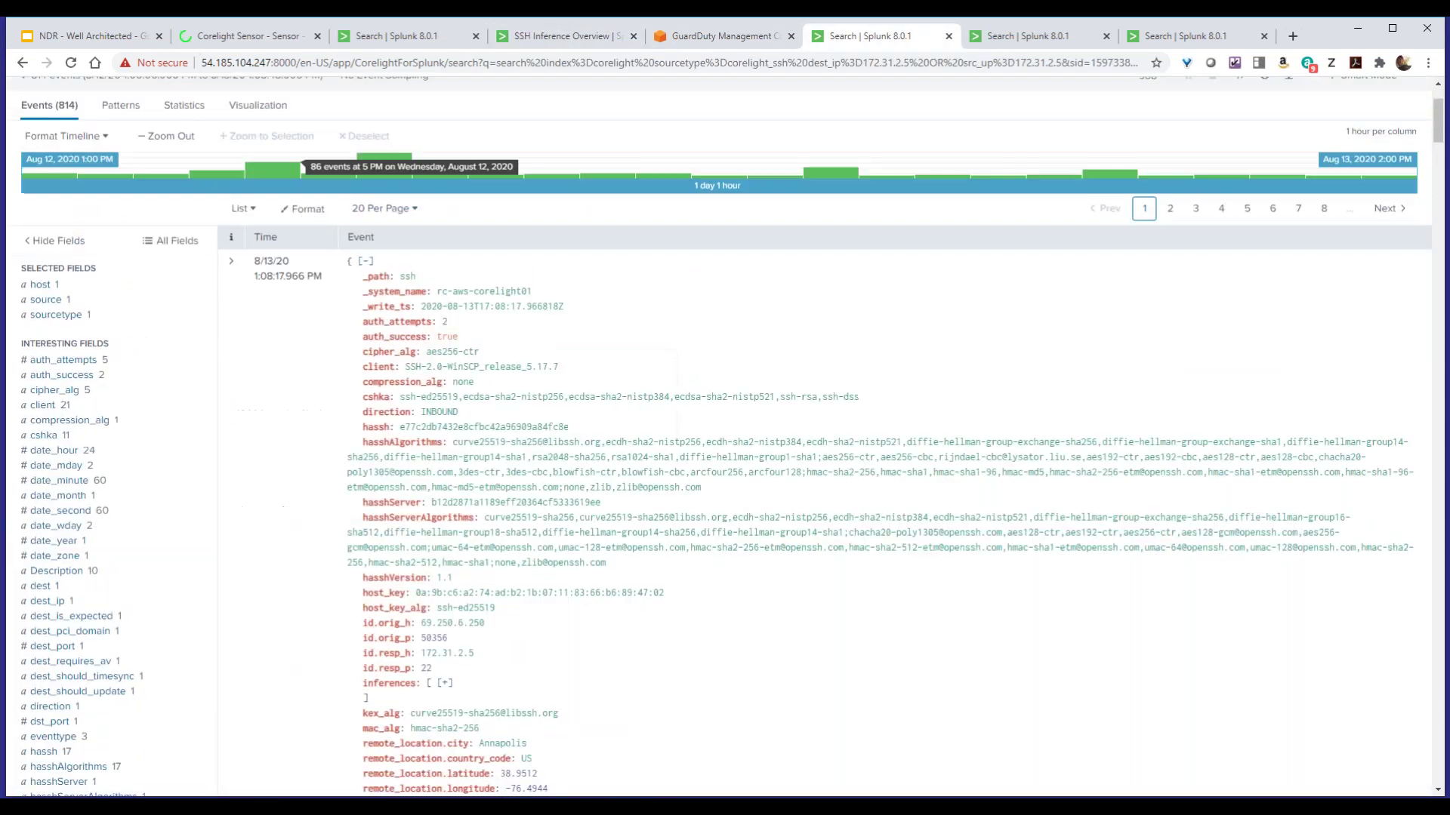
{"action": "scroll", "coordinate": [214, 193], "scroll_direction": "up", "scroll_amount": 2}
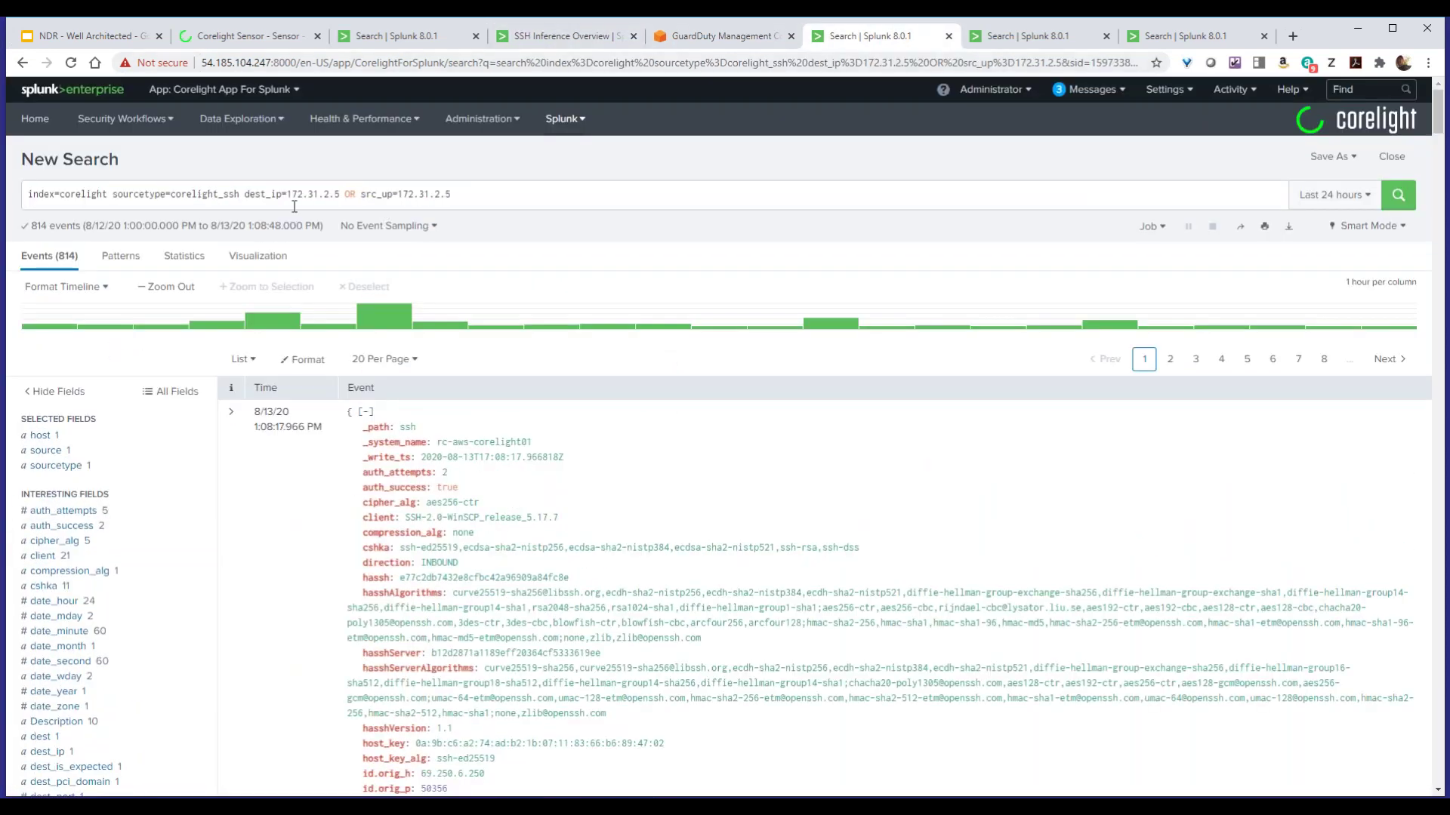
{"action": "left_click_drag", "start_coordinate": [171, 195], "coordinate": [541, 195]}
{"action": "type", "text": "*step"}
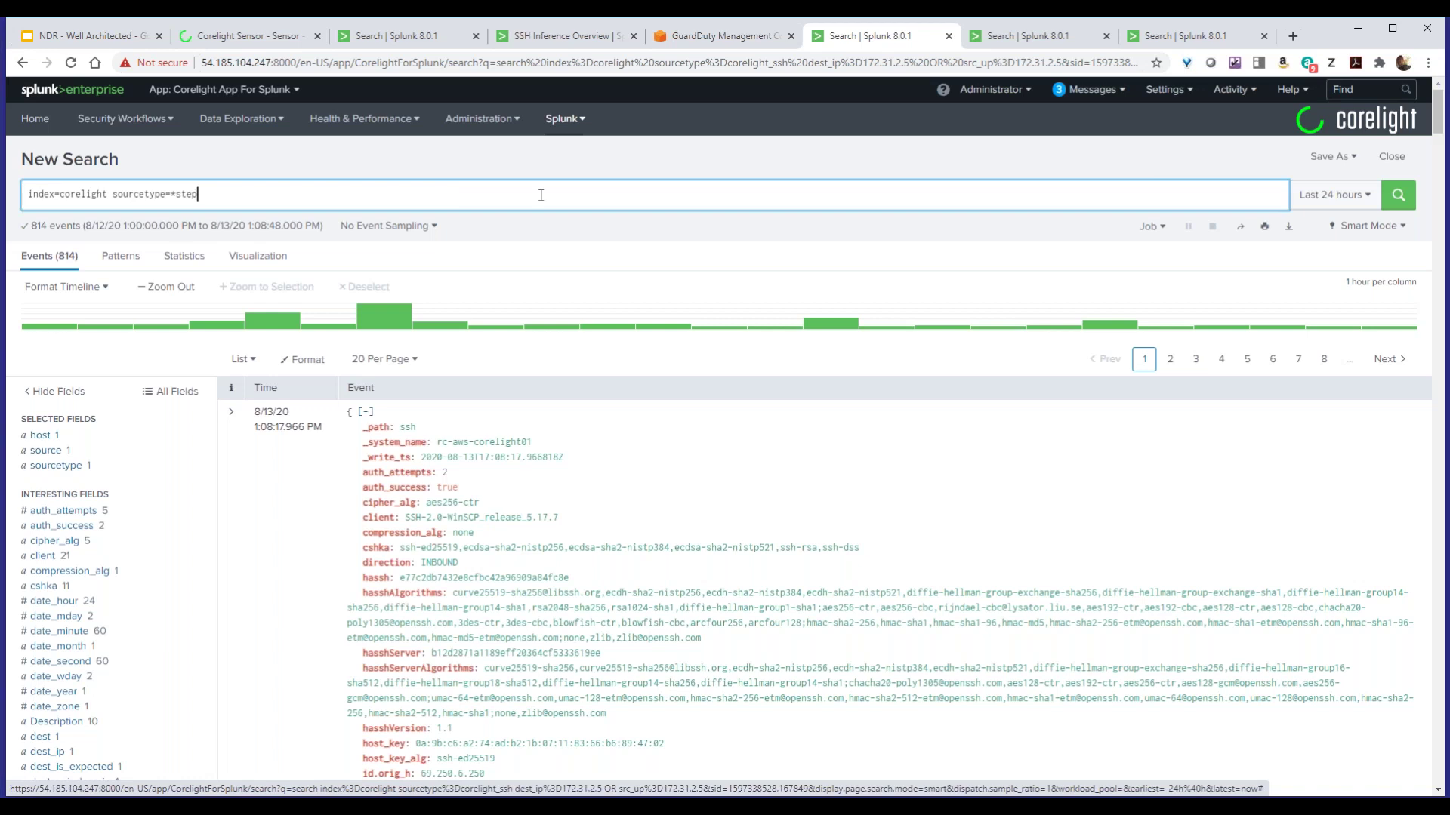
{"action": "type", "text": "*"}
{"action": "key", "text": "Return"}
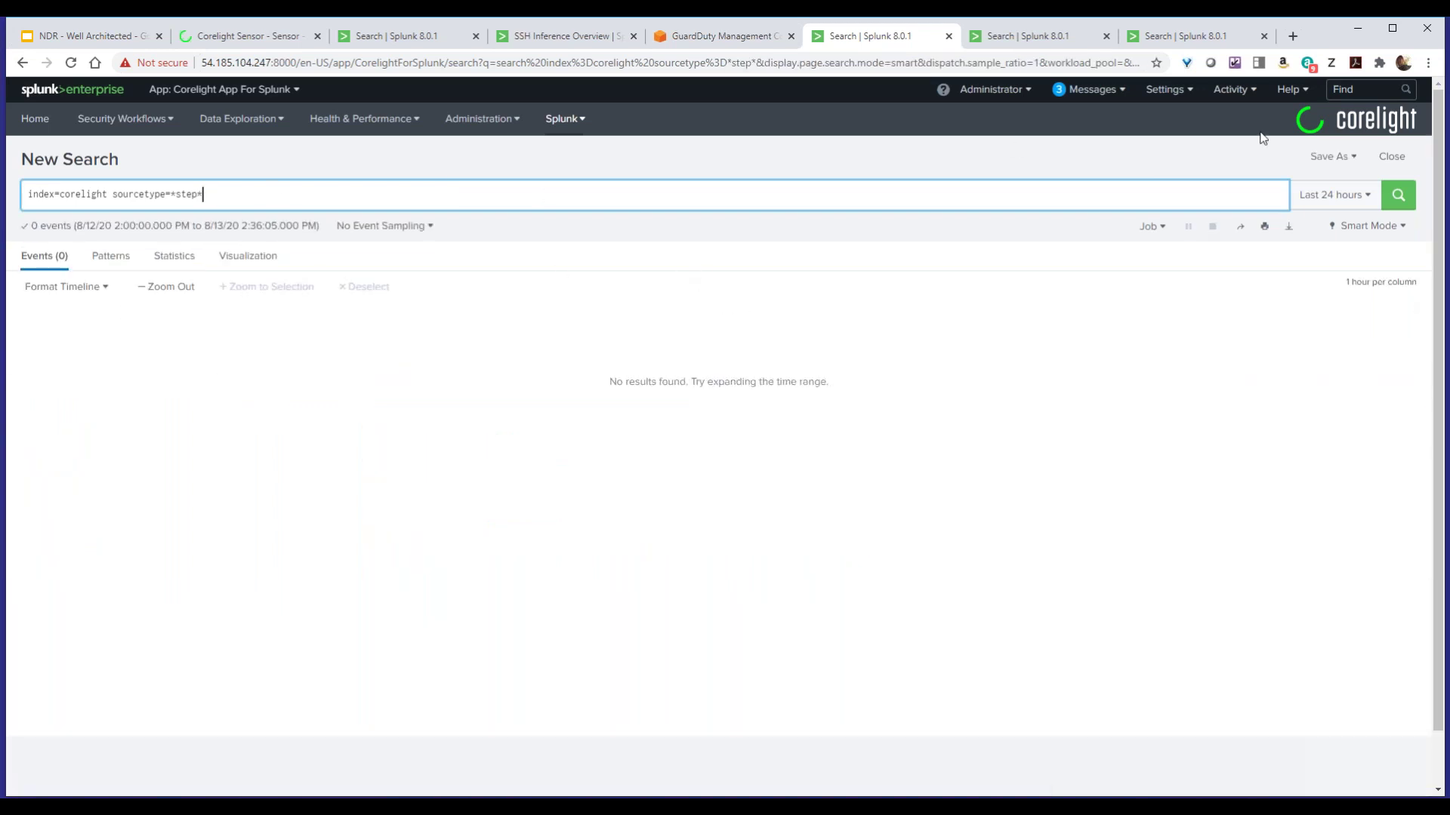
{"action": "left_click", "coordinate": [1327, 194]}
{"action": "left_click", "coordinate": [1217, 376]}
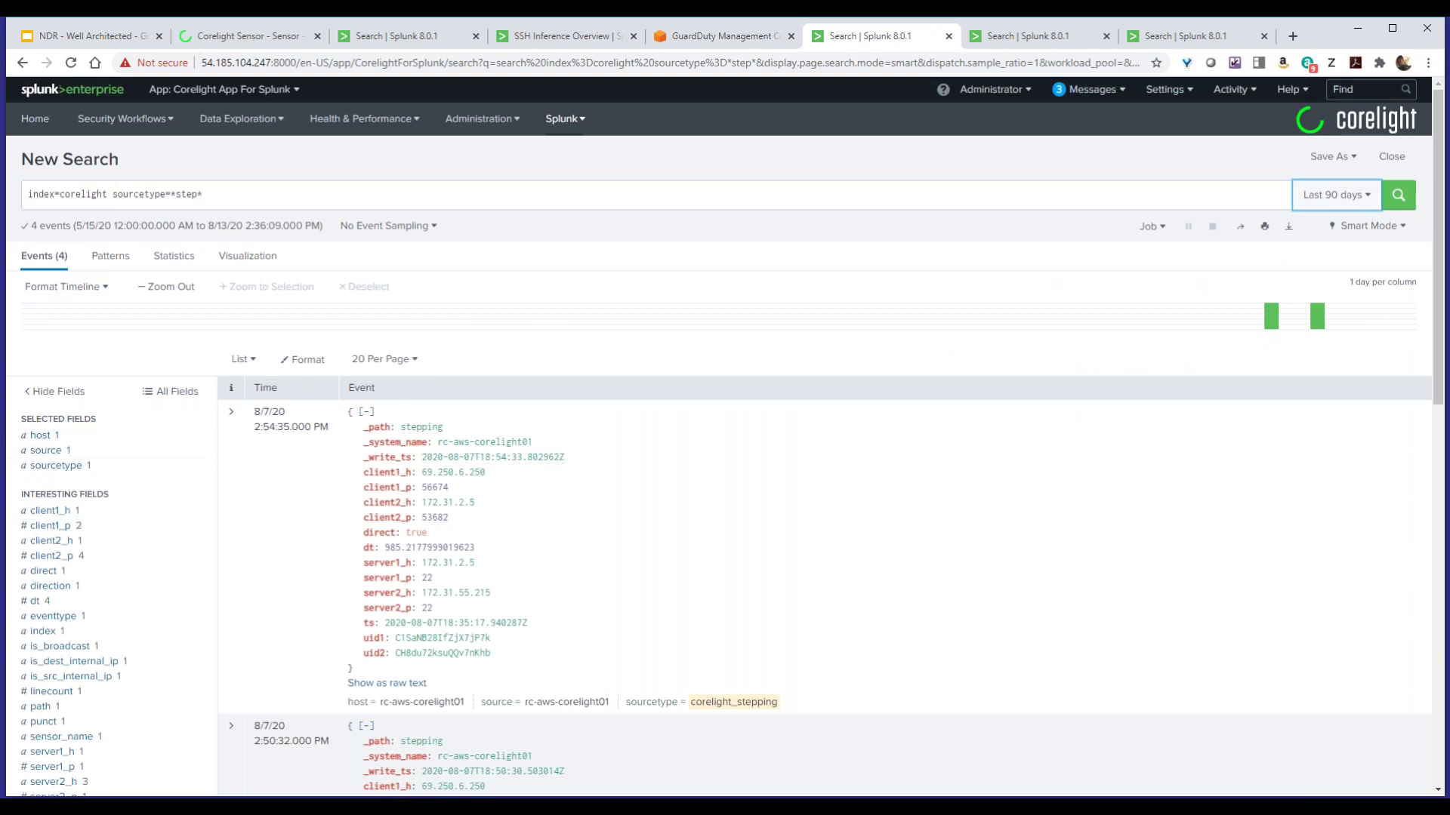
{"action": "scroll", "coordinate": [190, 462], "scroll_direction": "down", "scroll_amount": 1}
{"action": "scroll", "coordinate": [113, 340], "scroll_direction": "down", "scroll_amount": 3}
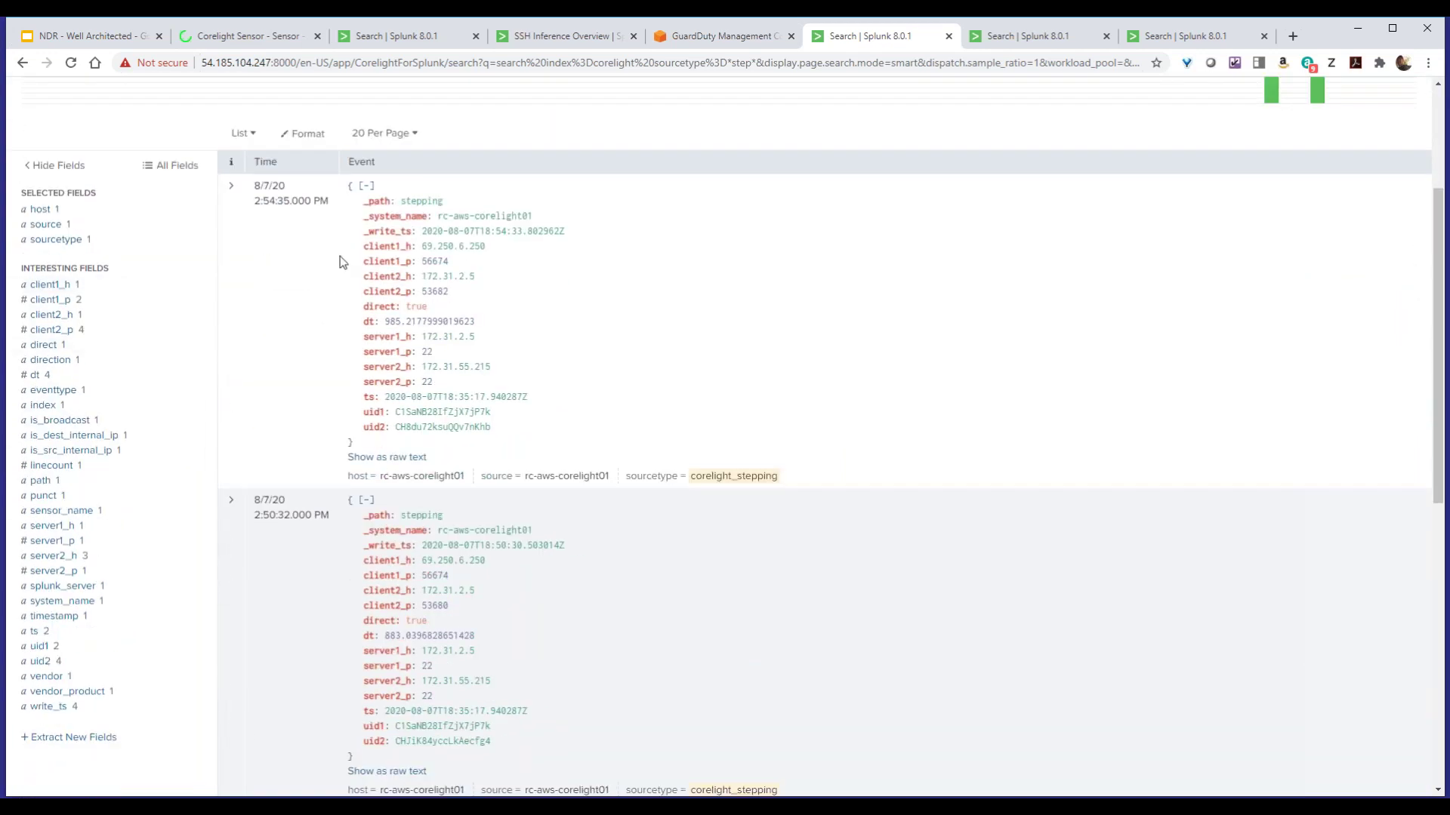
Inspect the client1_h, client1_p and client2_h field values of the four stepping events
{"action": "left_click", "coordinate": [43, 287]}
{"action": "left_click", "coordinate": [49, 299]}
{"action": "left_click", "coordinate": [45, 285]}
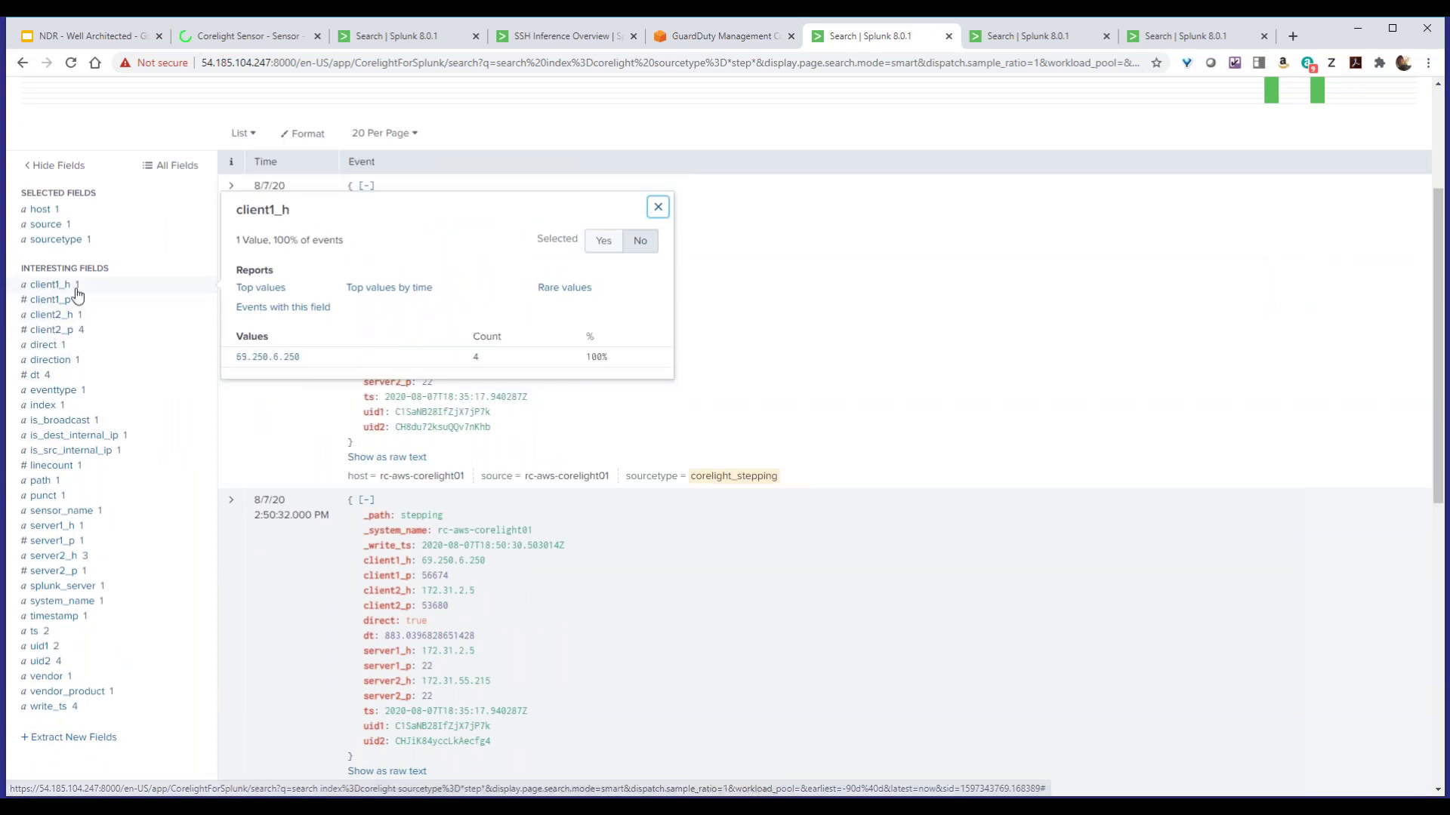
{"action": "left_click", "coordinate": [58, 286]}
{"action": "left_click", "coordinate": [58, 285]}
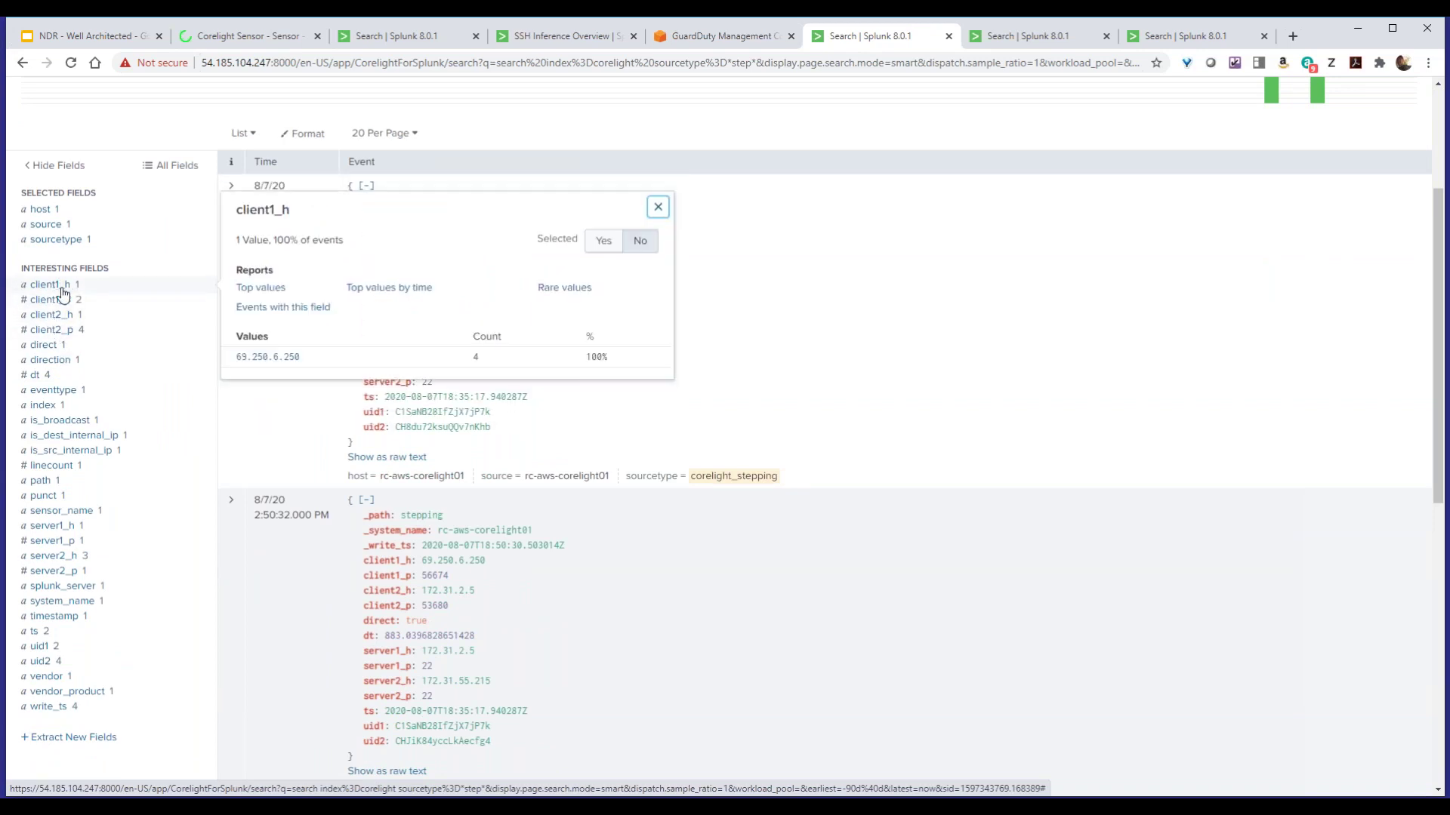
{"action": "left_click", "coordinate": [60, 302]}
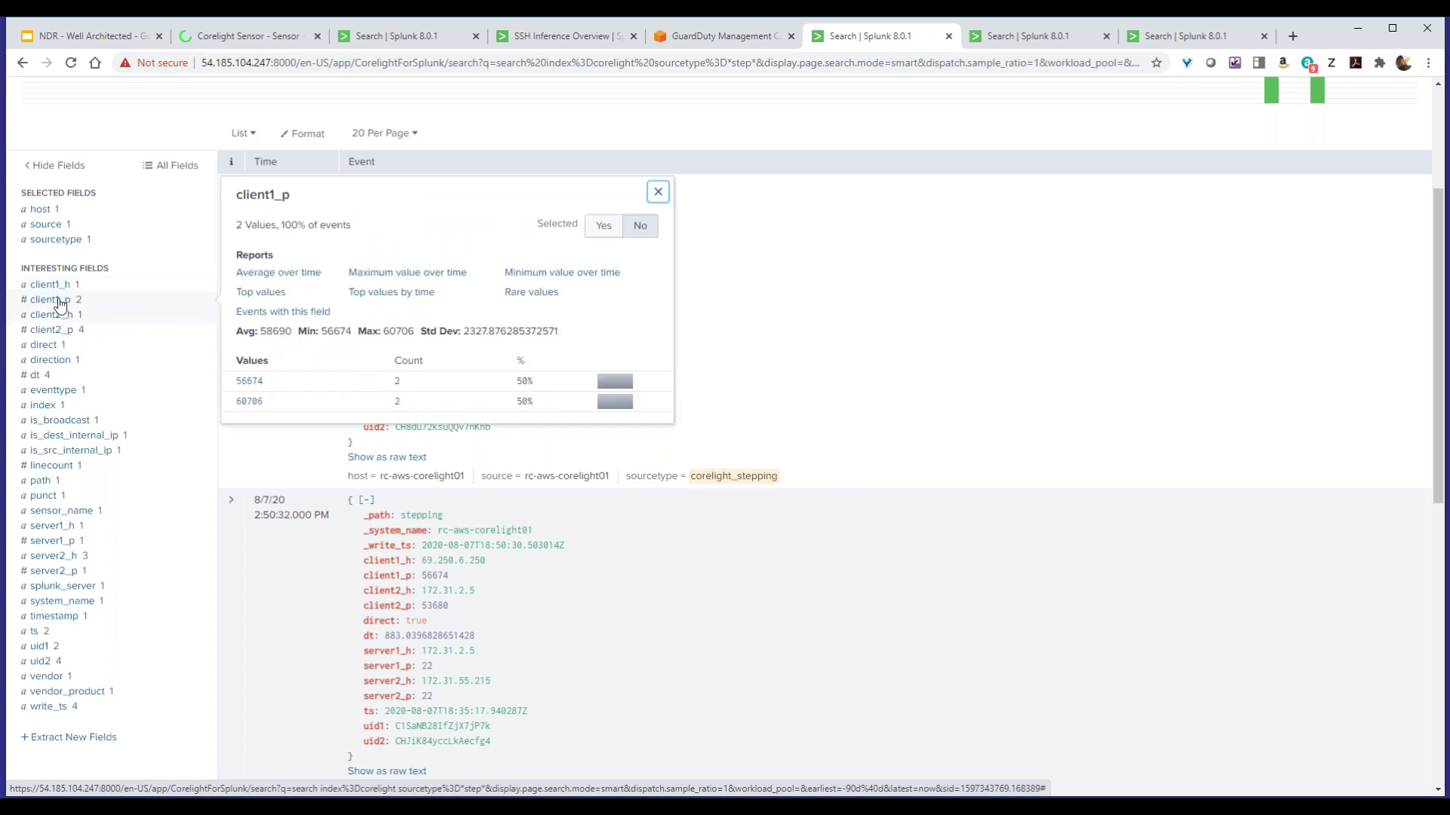
{"action": "left_click", "coordinate": [47, 286]}
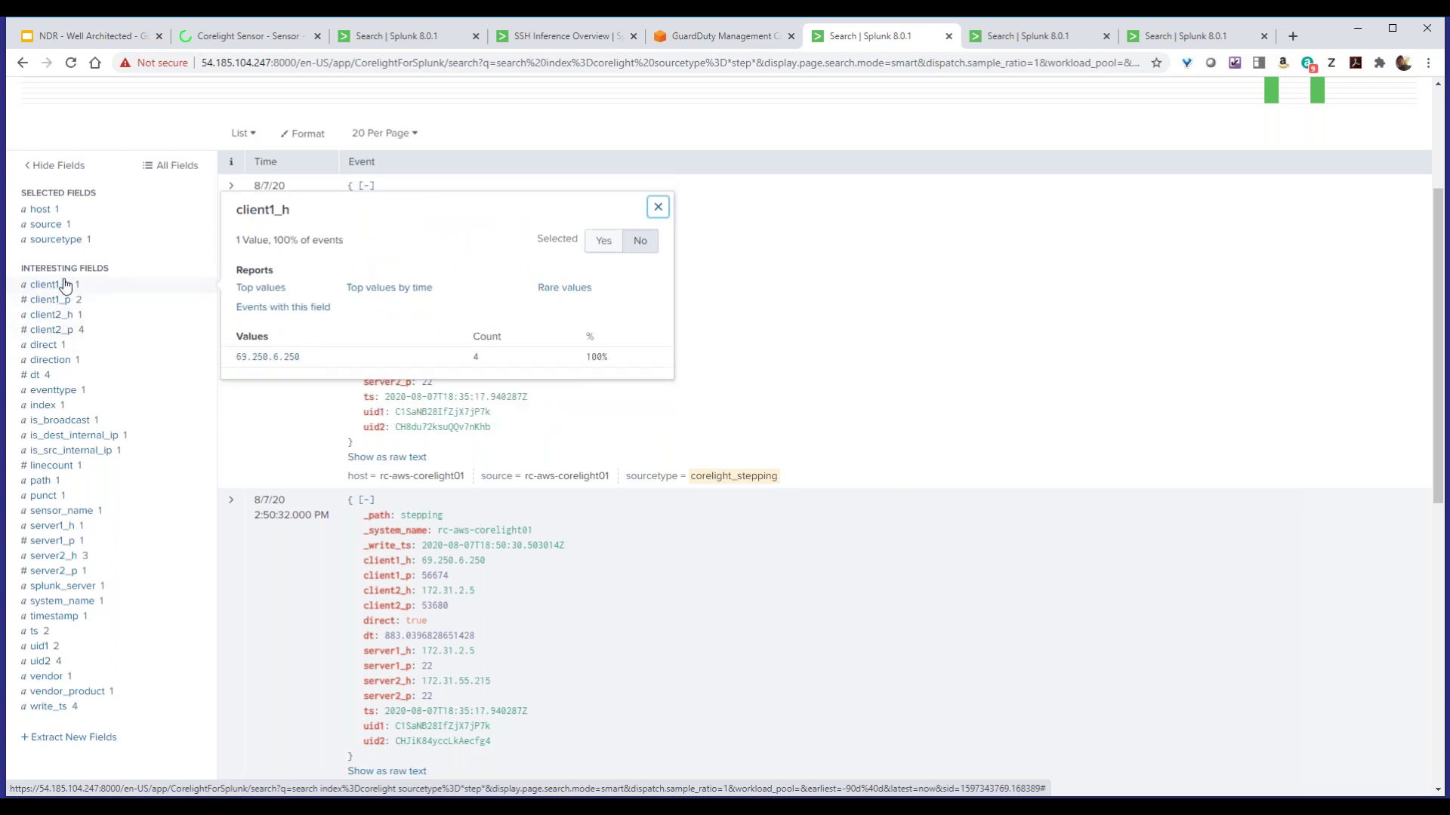
{"action": "left_click", "coordinate": [51, 317]}
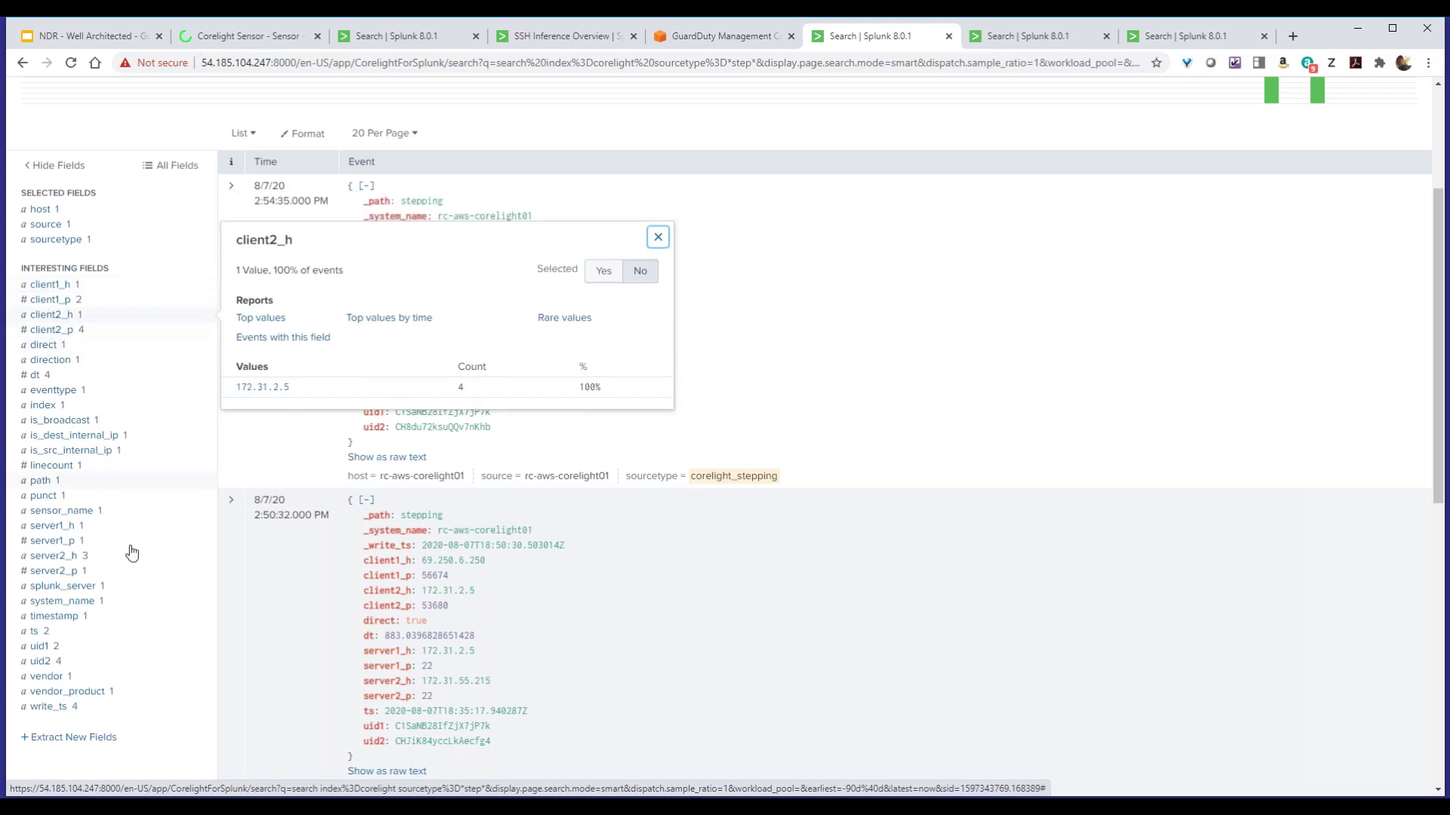
{"action": "scroll", "coordinate": [638, 214], "scroll_direction": "up", "scroll_amount": 1}
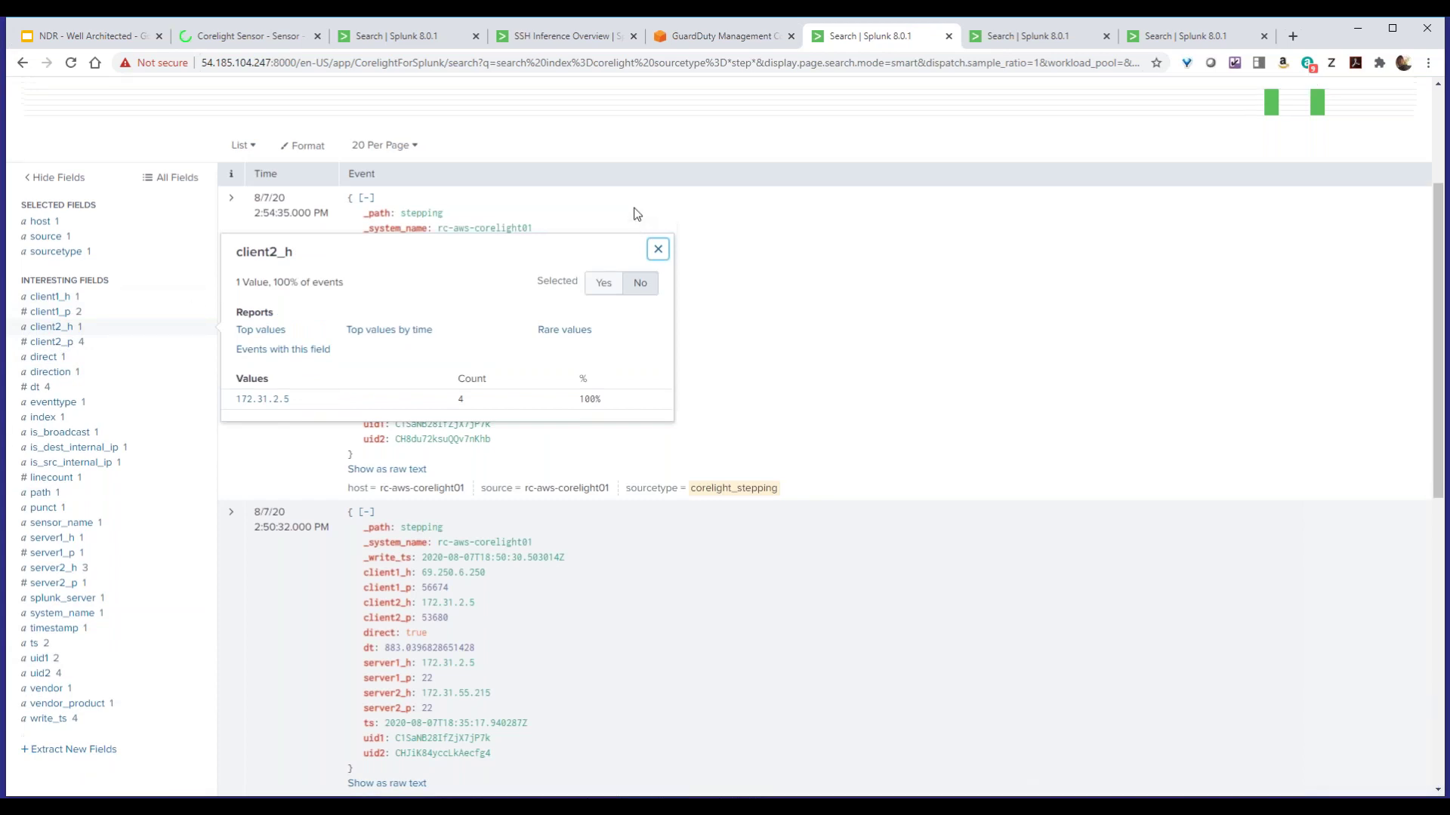
{"action": "left_click", "coordinate": [660, 311]}
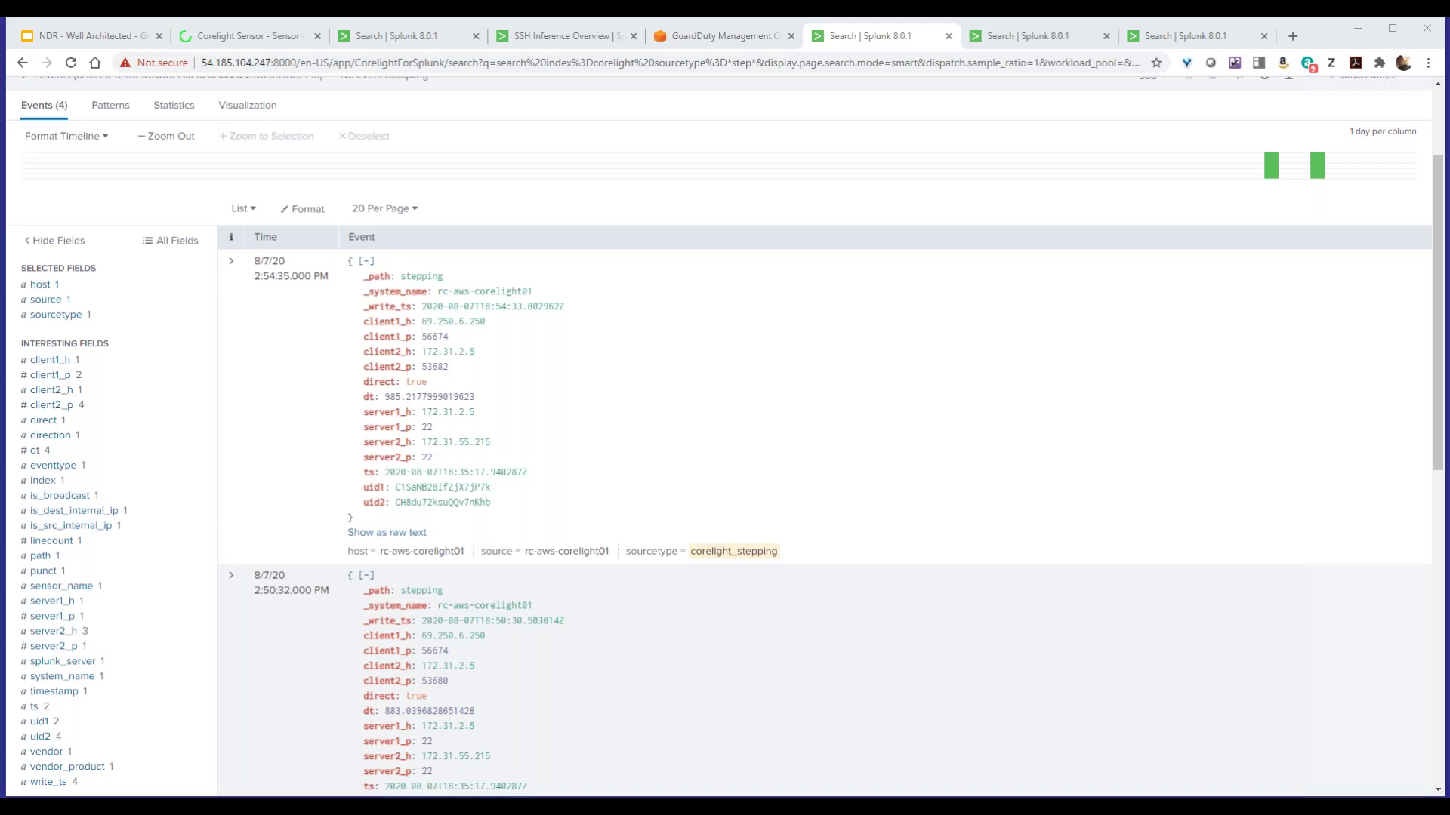
Return to the full-screen NDR presentation showing the 'Try Corelight in AWS for free' slide
{"action": "left_click", "coordinate": [103, 38]}
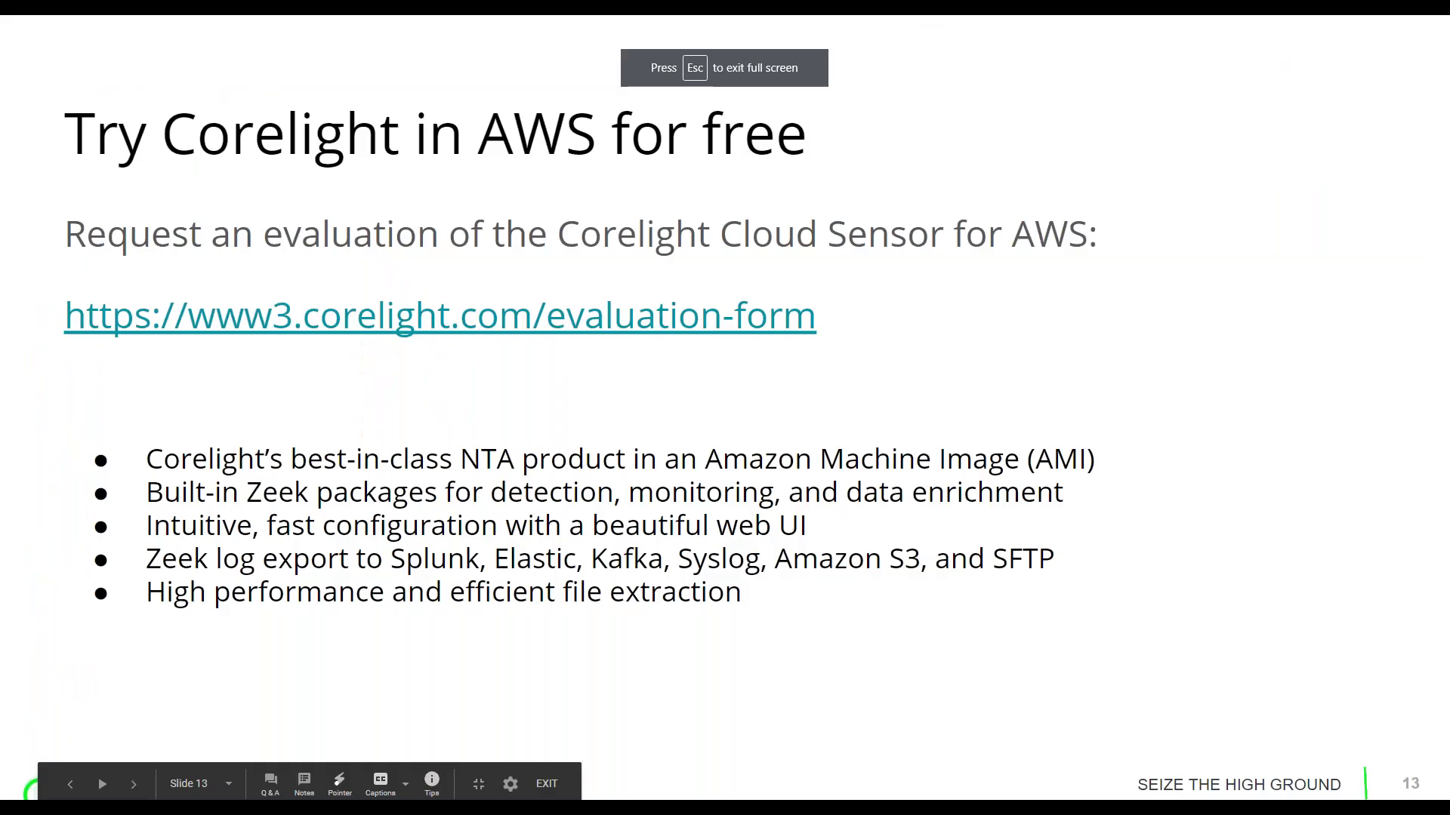